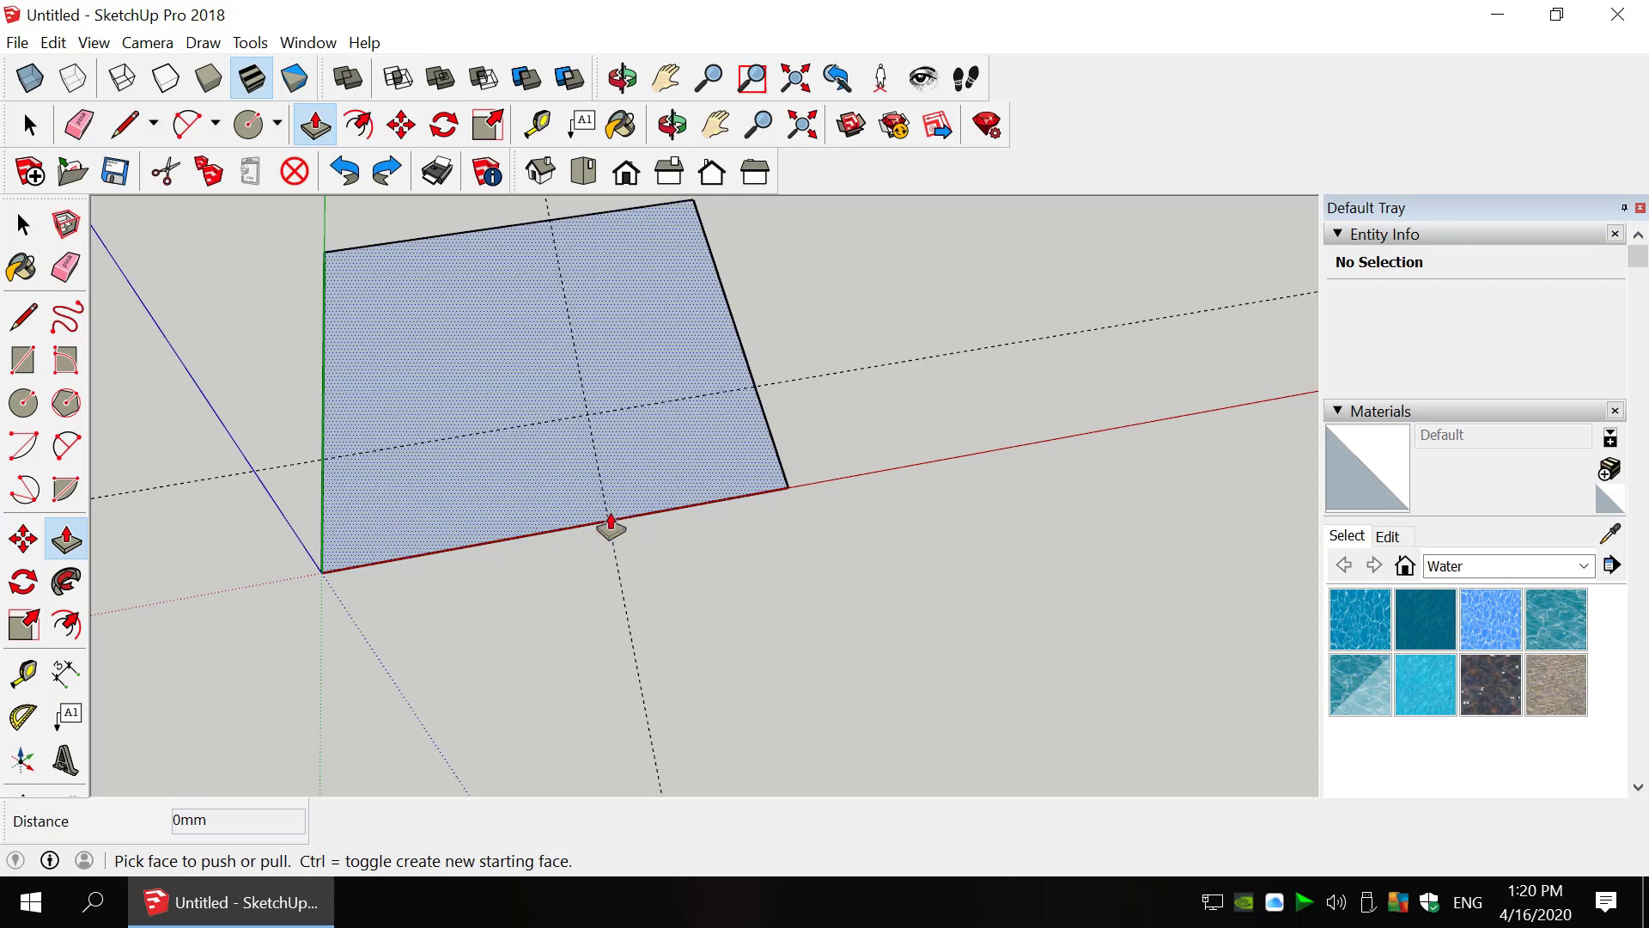
- Trace the smaller rectangle along the two guides from the origin corner, erasing the guides and leftover outer edges
key("l")
left_click(609, 519)
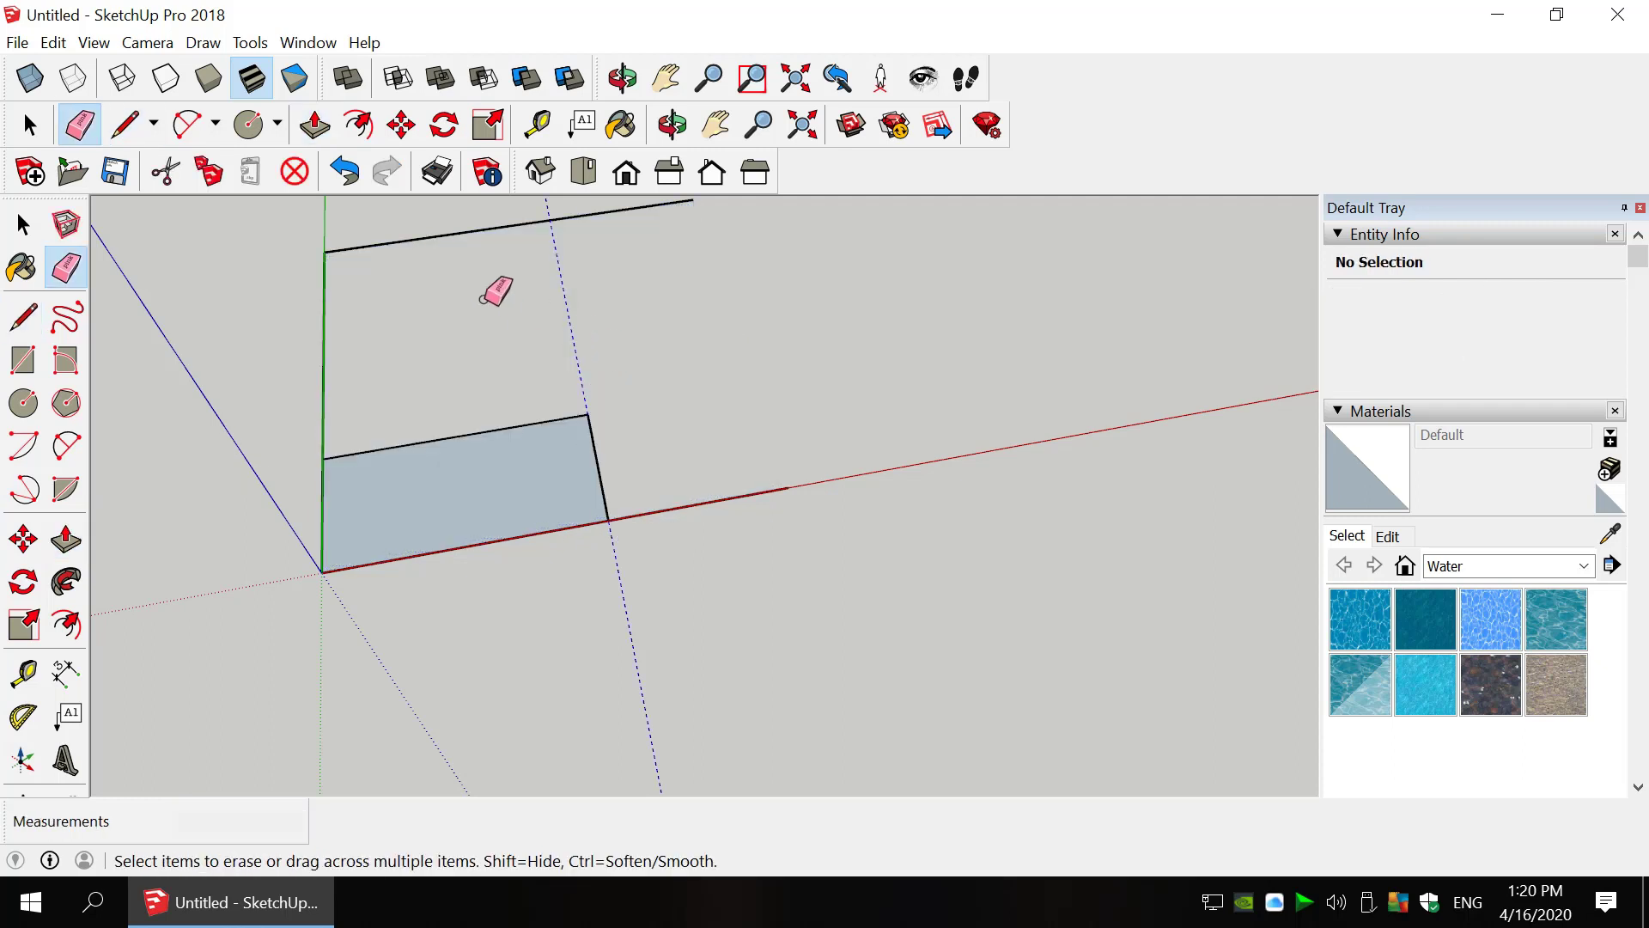
mouse_move(490, 286)
left_mouse_down()
mouse_move(463, 220)
mouse_move(324, 287)
left_mouse_up()
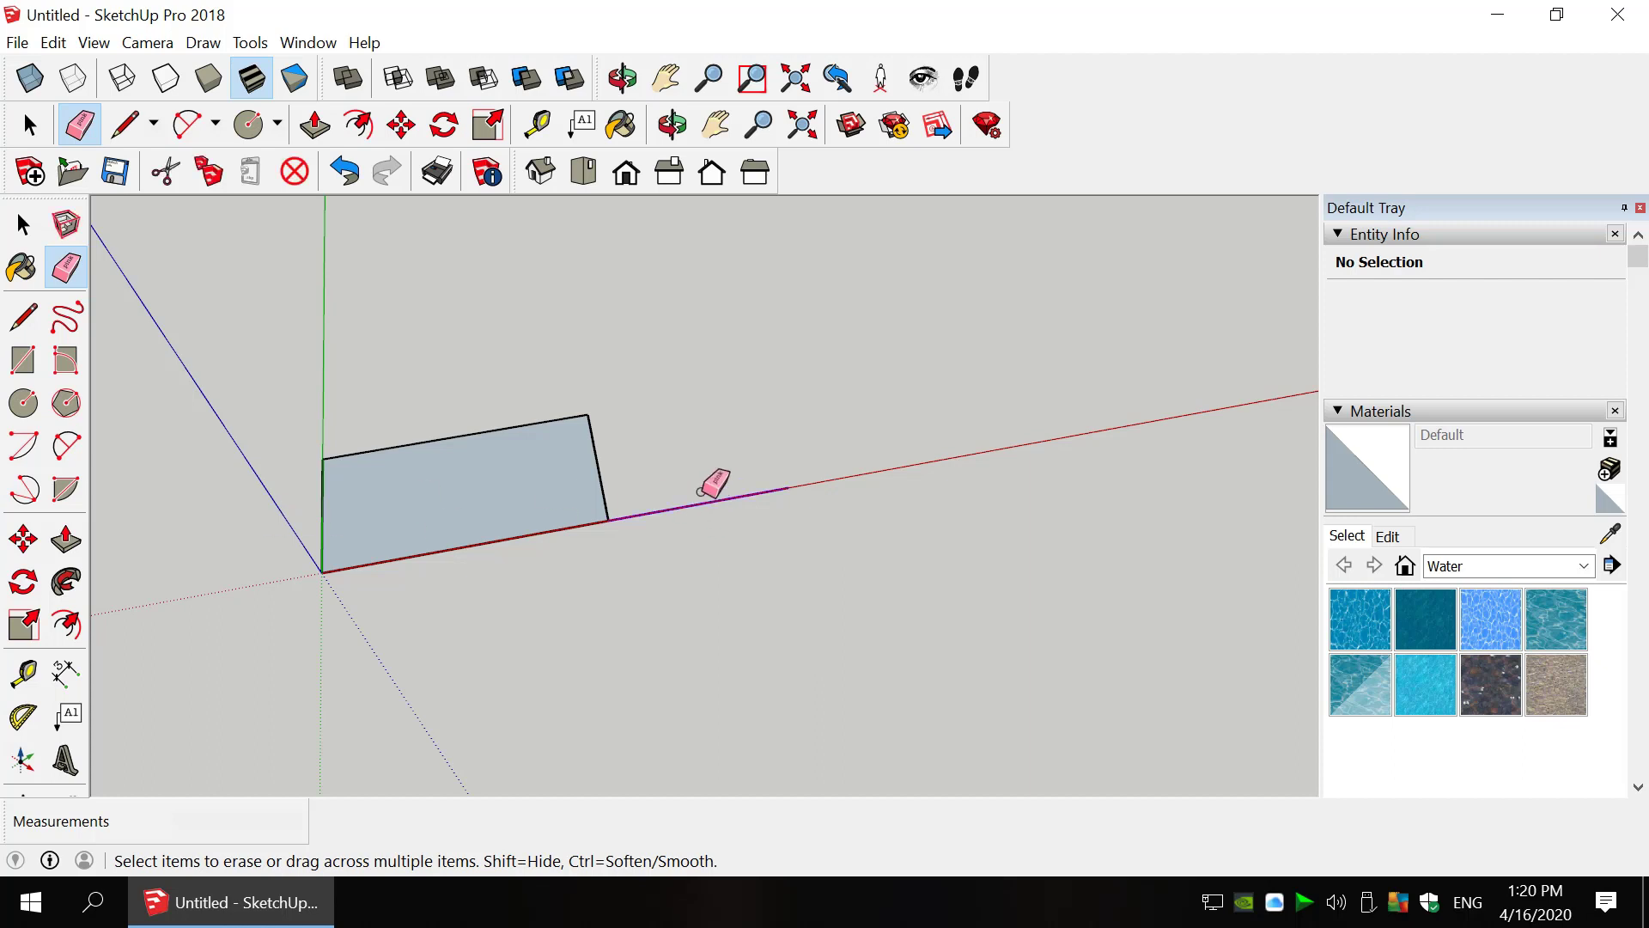
left_click_drag(695, 490, 596, 549)
- Extrude the rectangular face upward 4 mm with Push/Pull to form a thin slab
scroll(262, 565, "up", 2)
key("o")
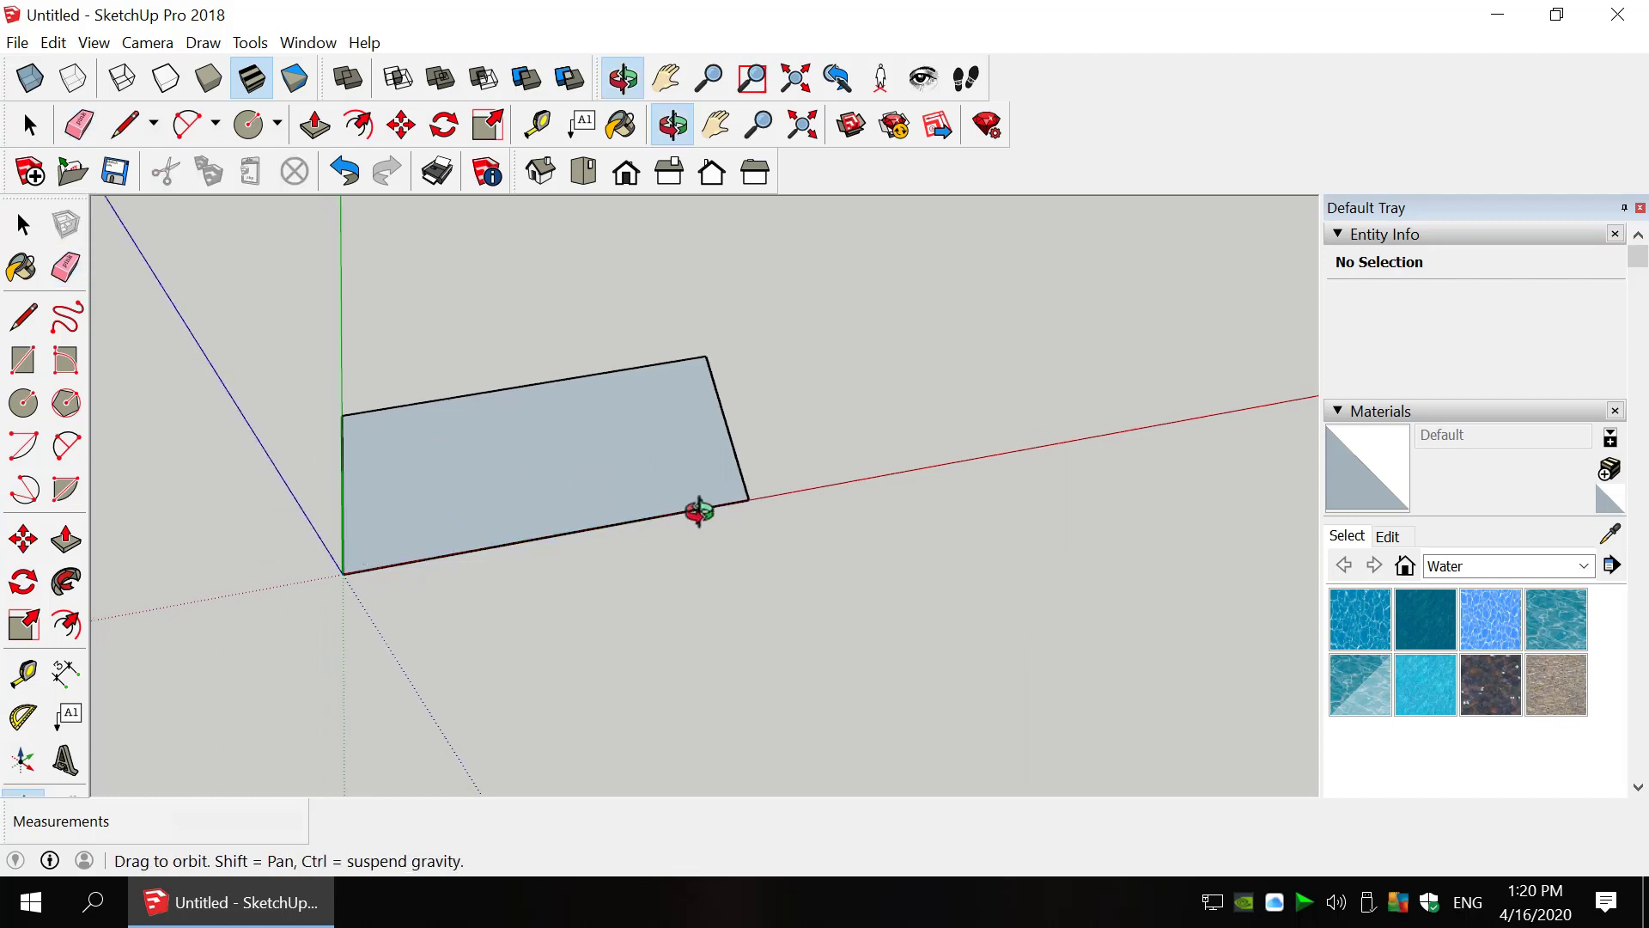
left_click_drag(765, 507, 589, 449)
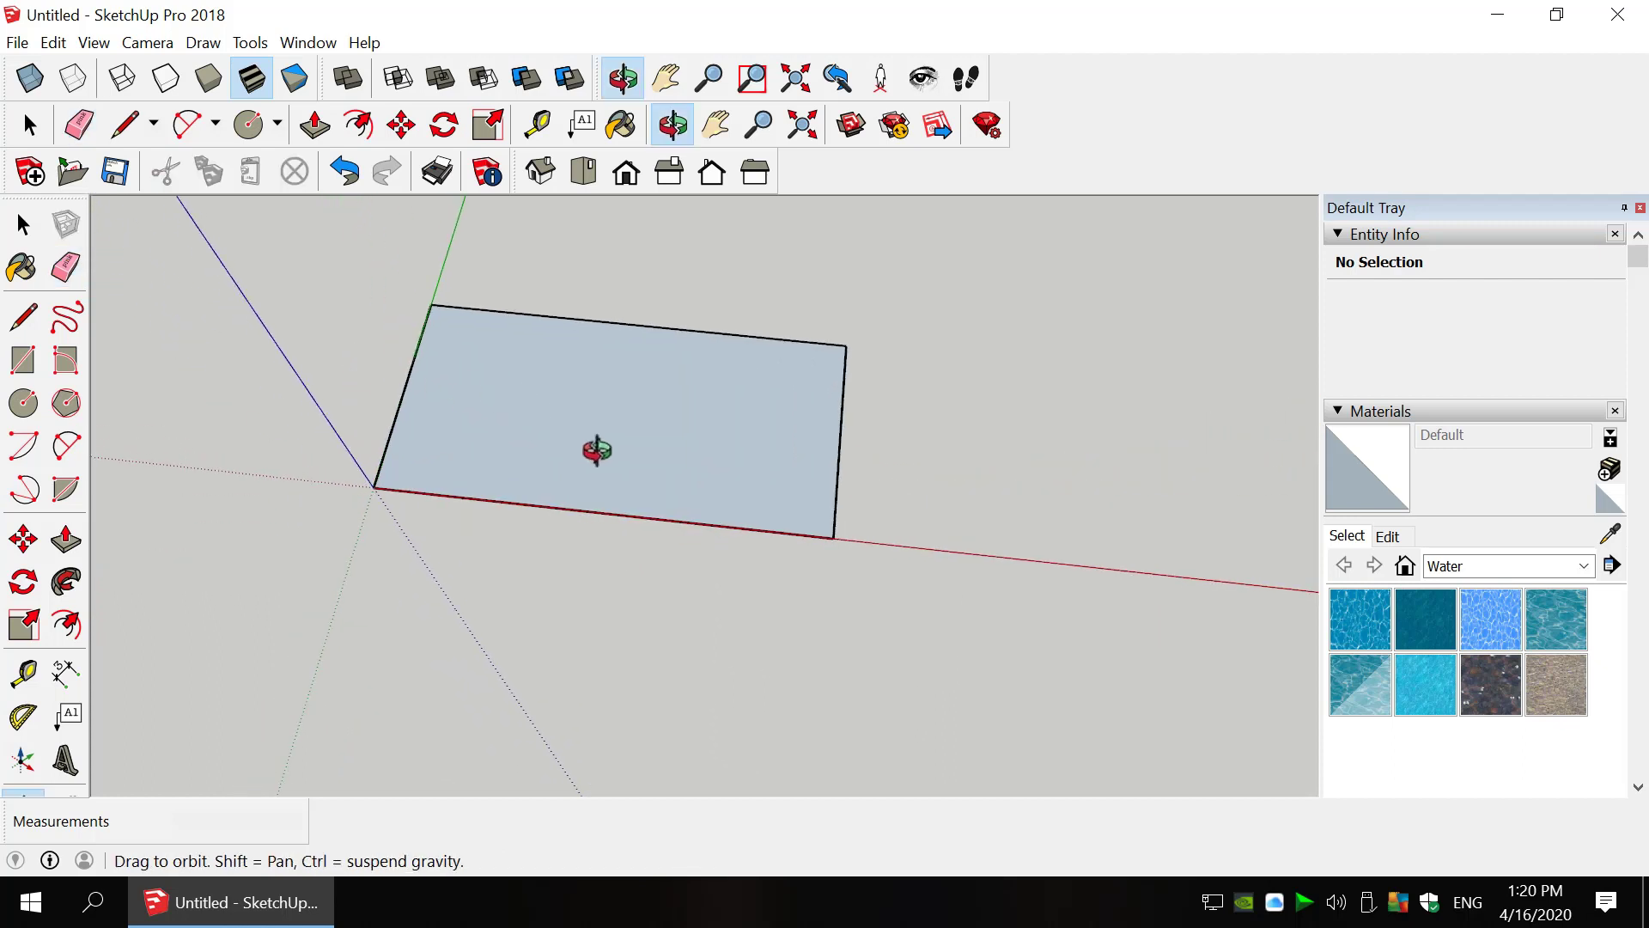
key("p")
left_click(696, 423)
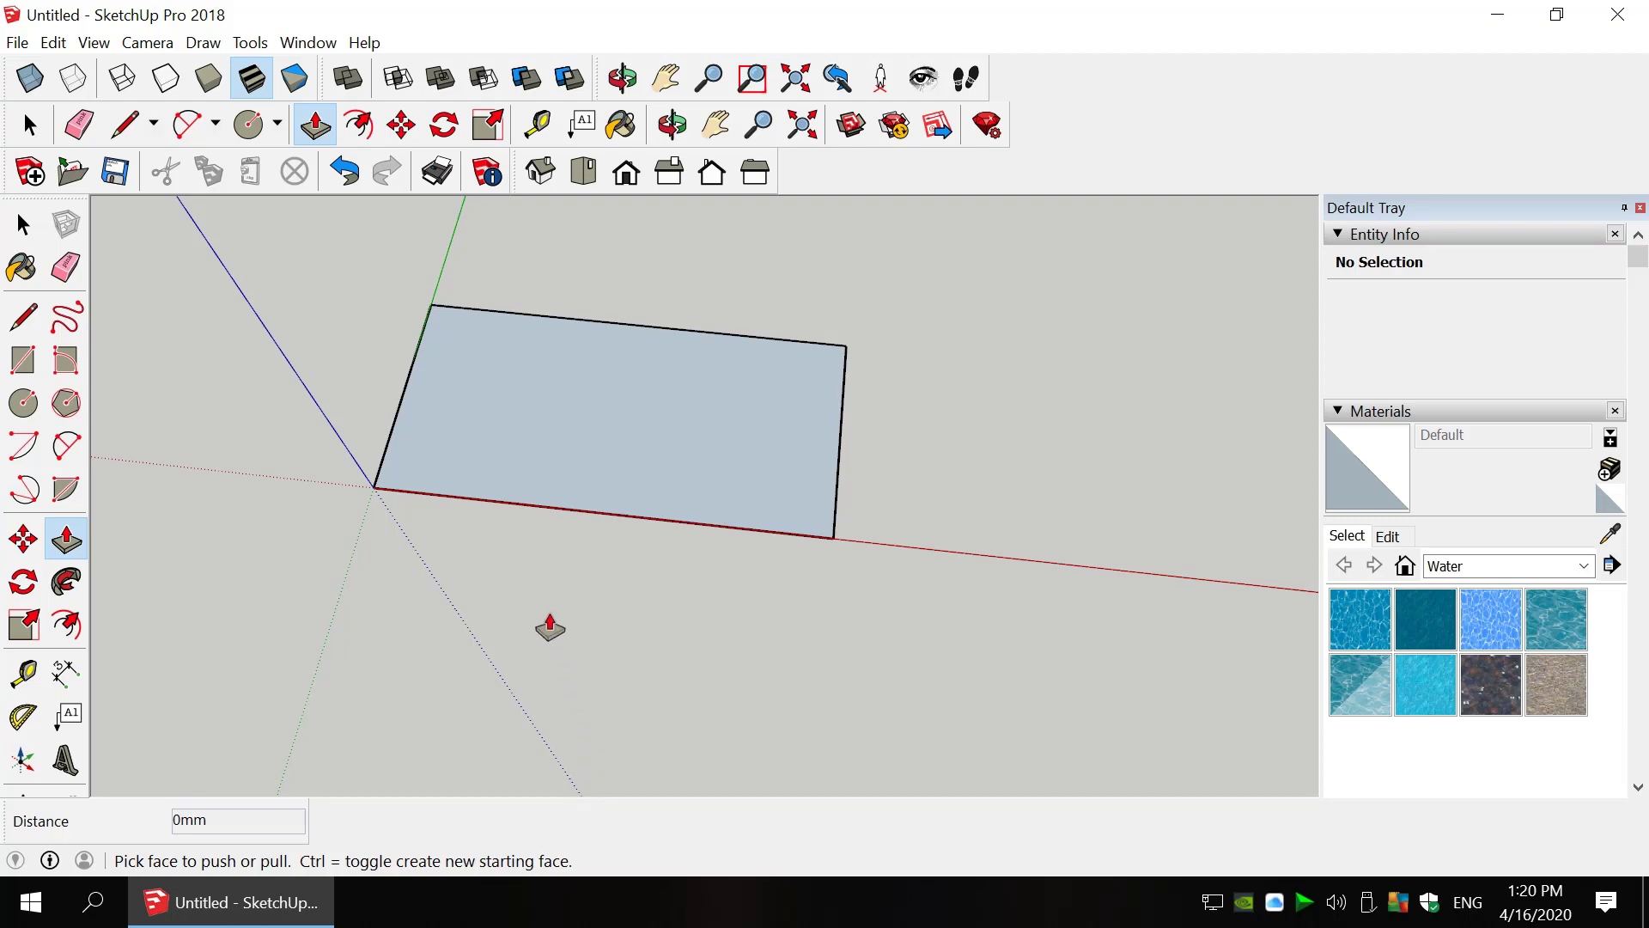
left_click_drag(707, 464, 623, 410)
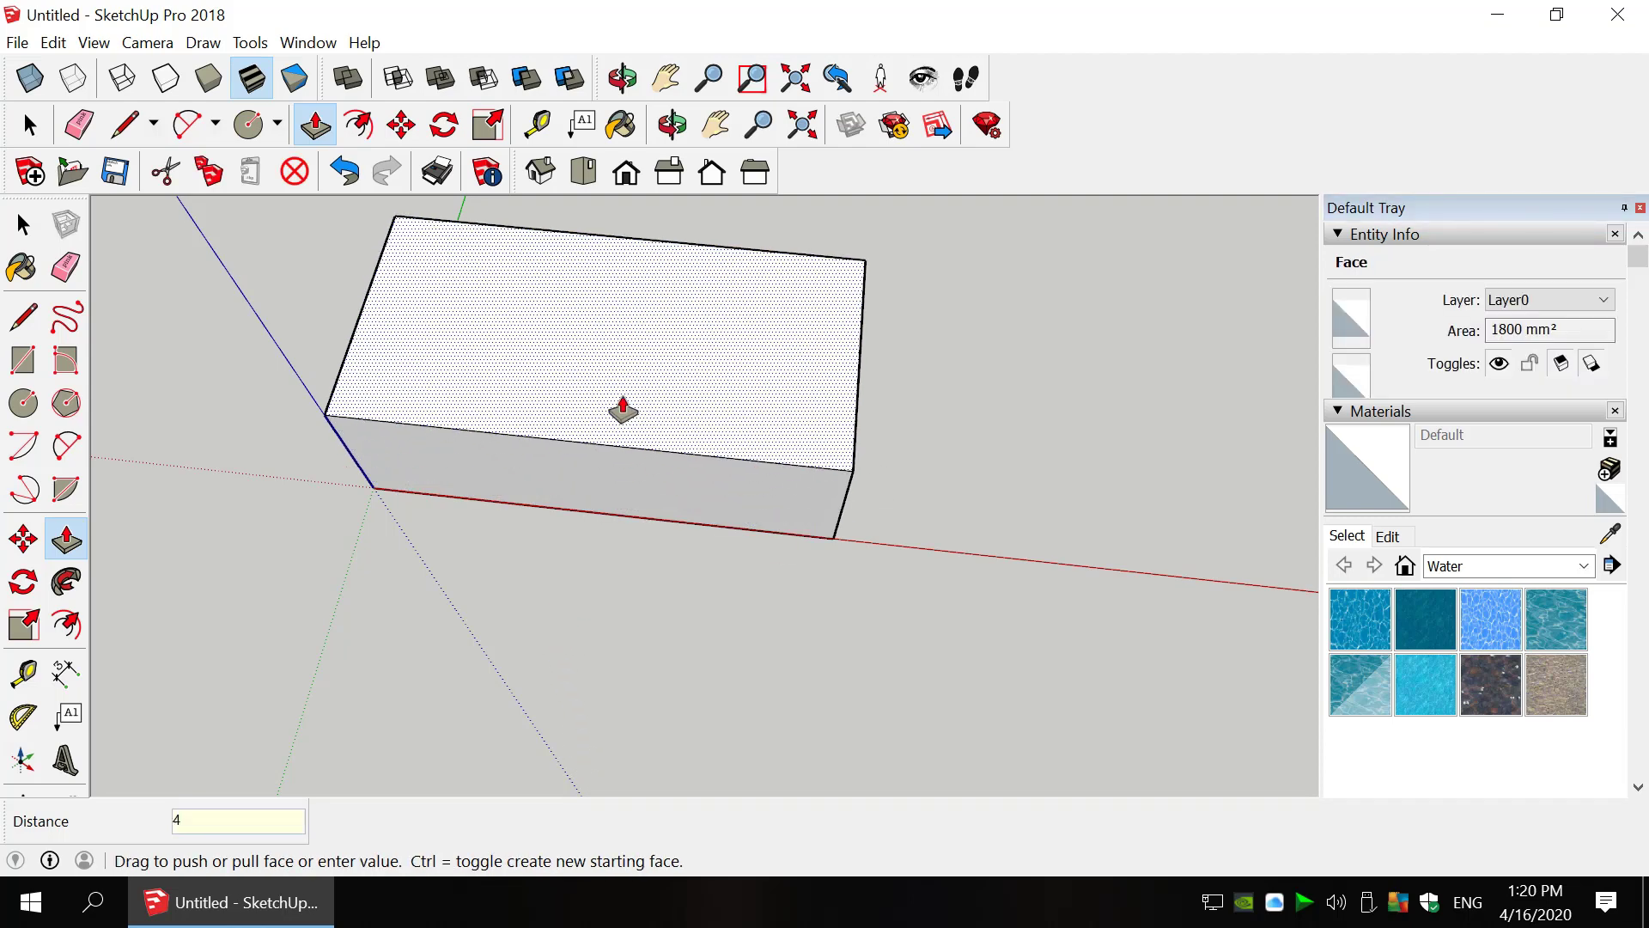
type("4mm")
key("Return")
scroll(644, 670, "down", 2)
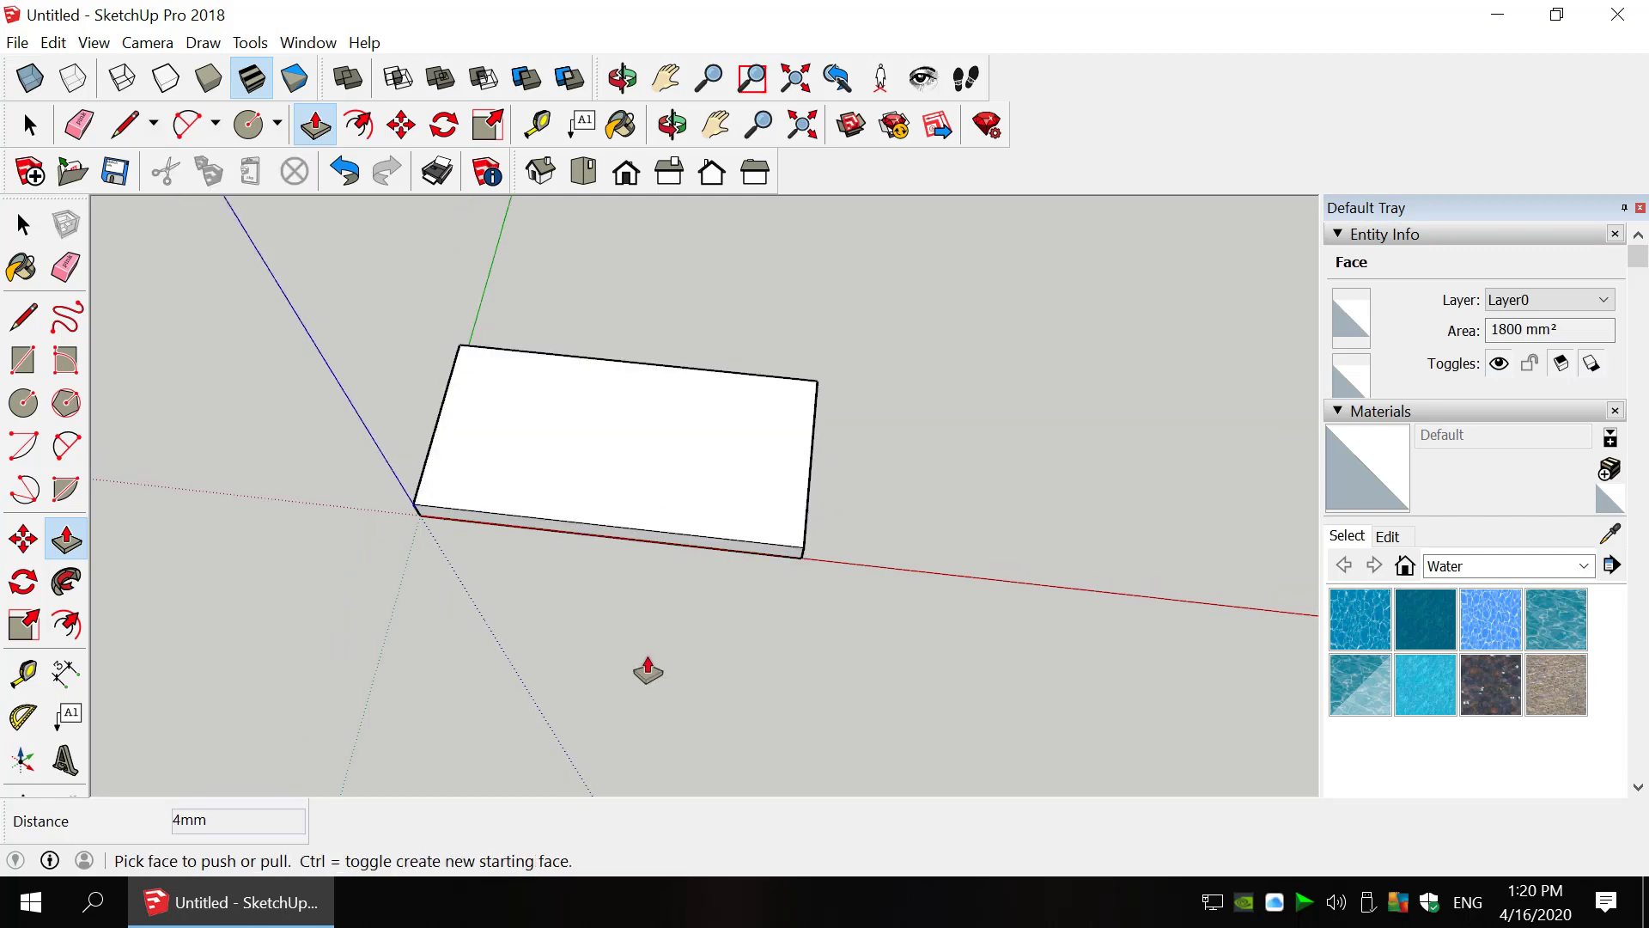
- Place guide points 5 mm from the slab's top corner above the origin, along both adjoining edges
scroll(611, 636, "up", 5)
middle_click_drag(614, 640, 459, 281)
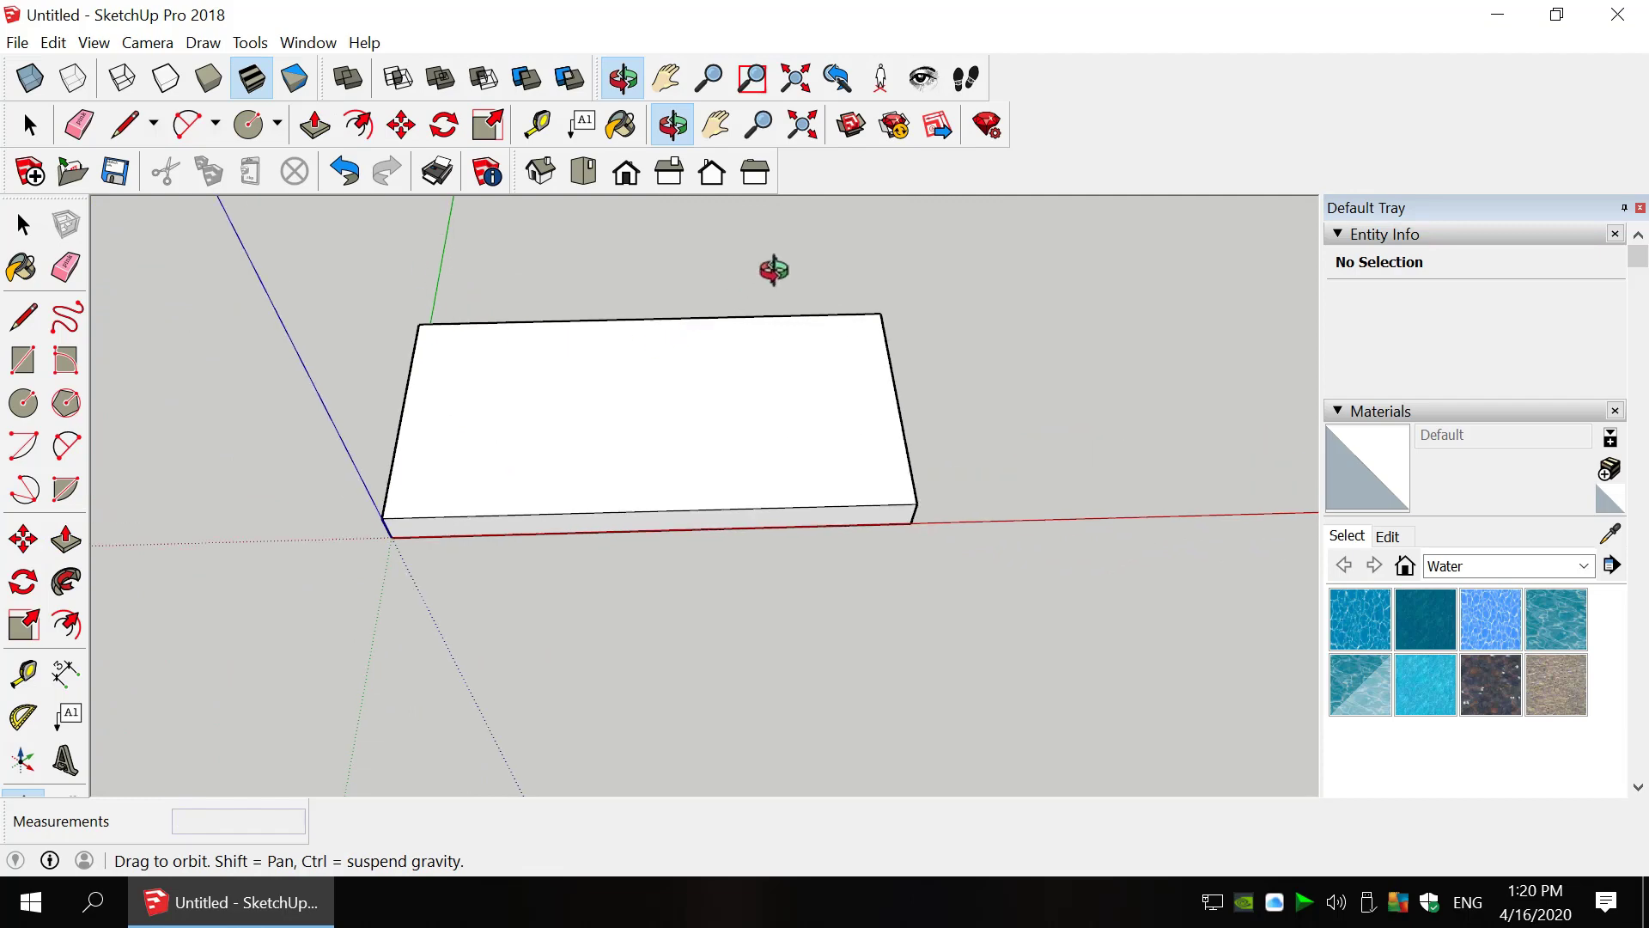
middle_click_drag(773, 269, 806, 338)
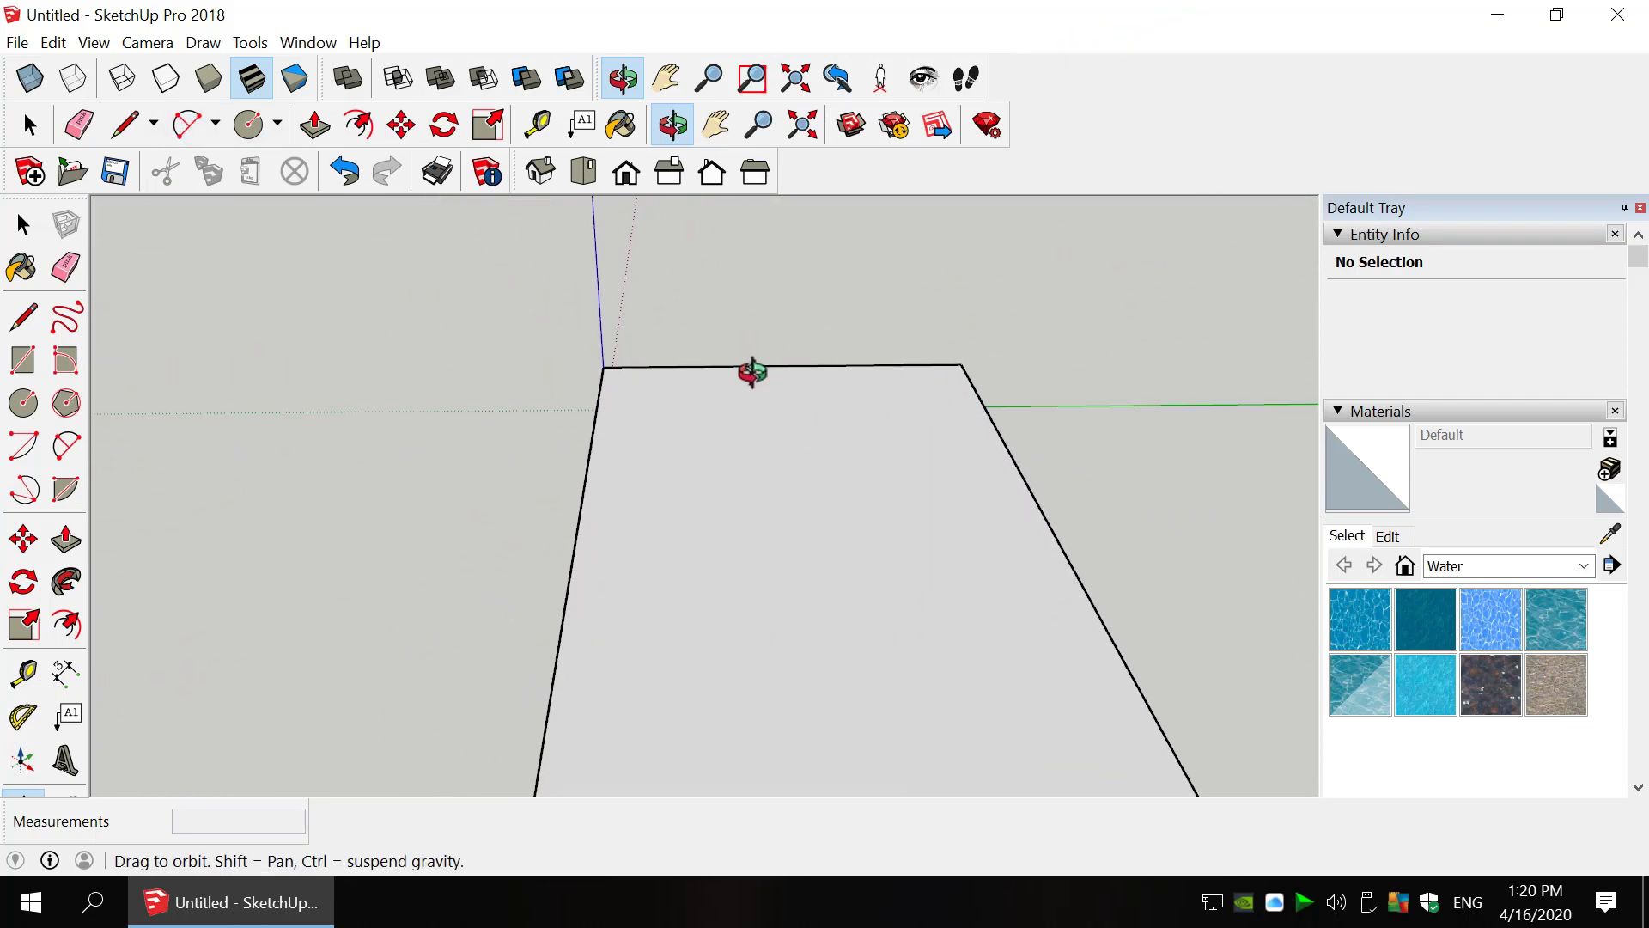
key("t")
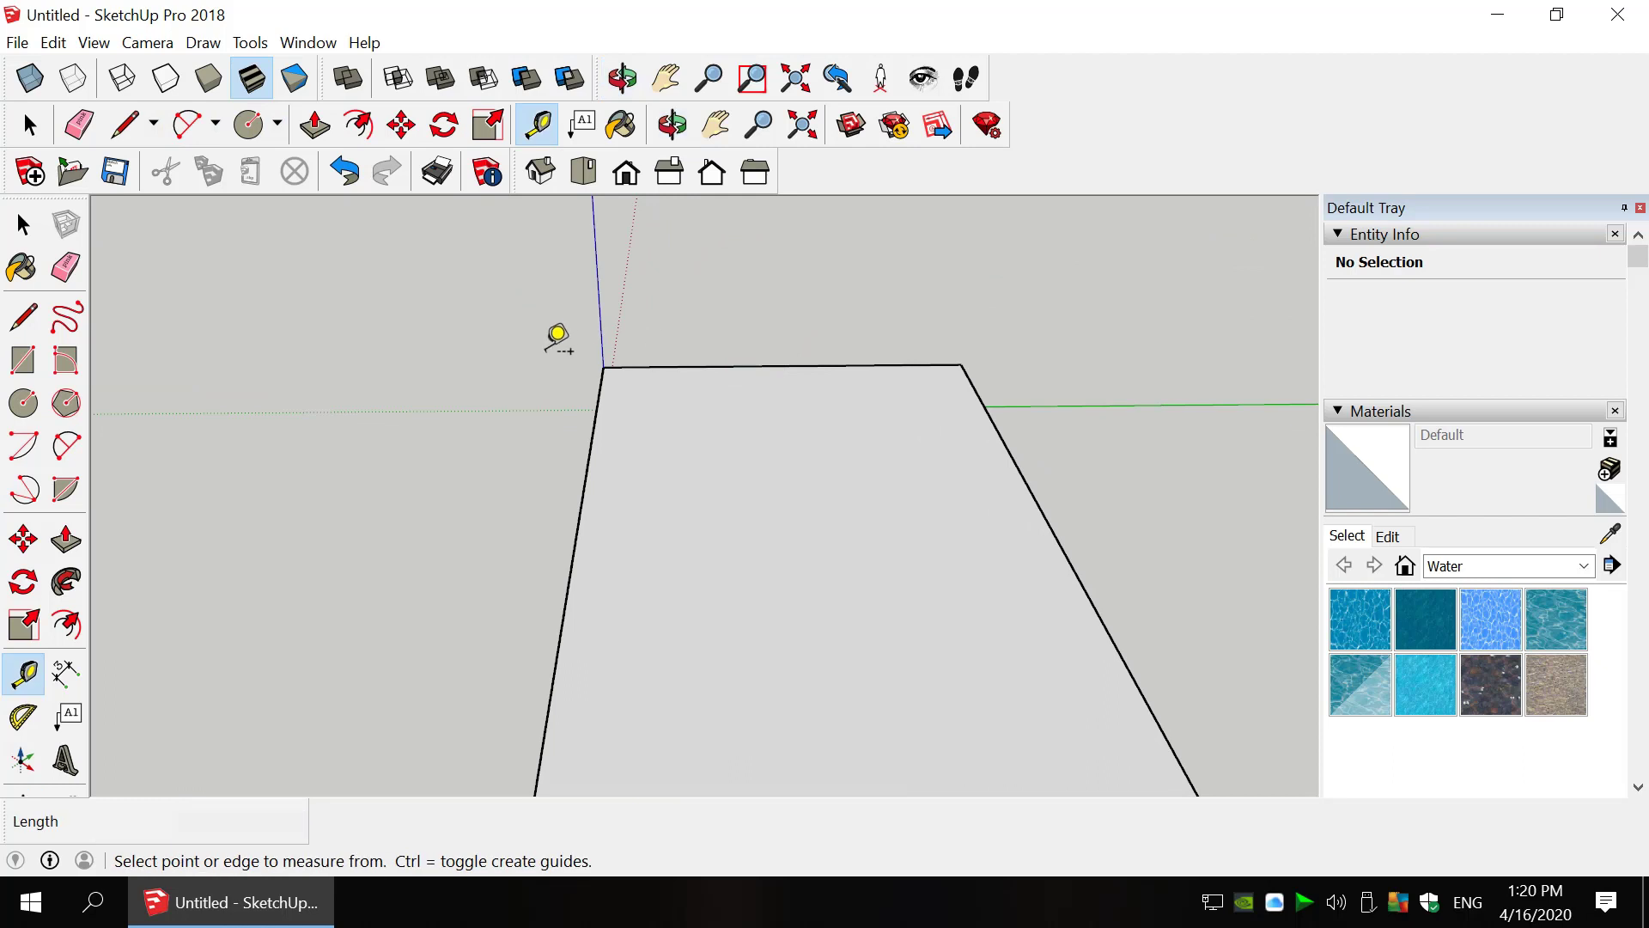
left_click(611, 367)
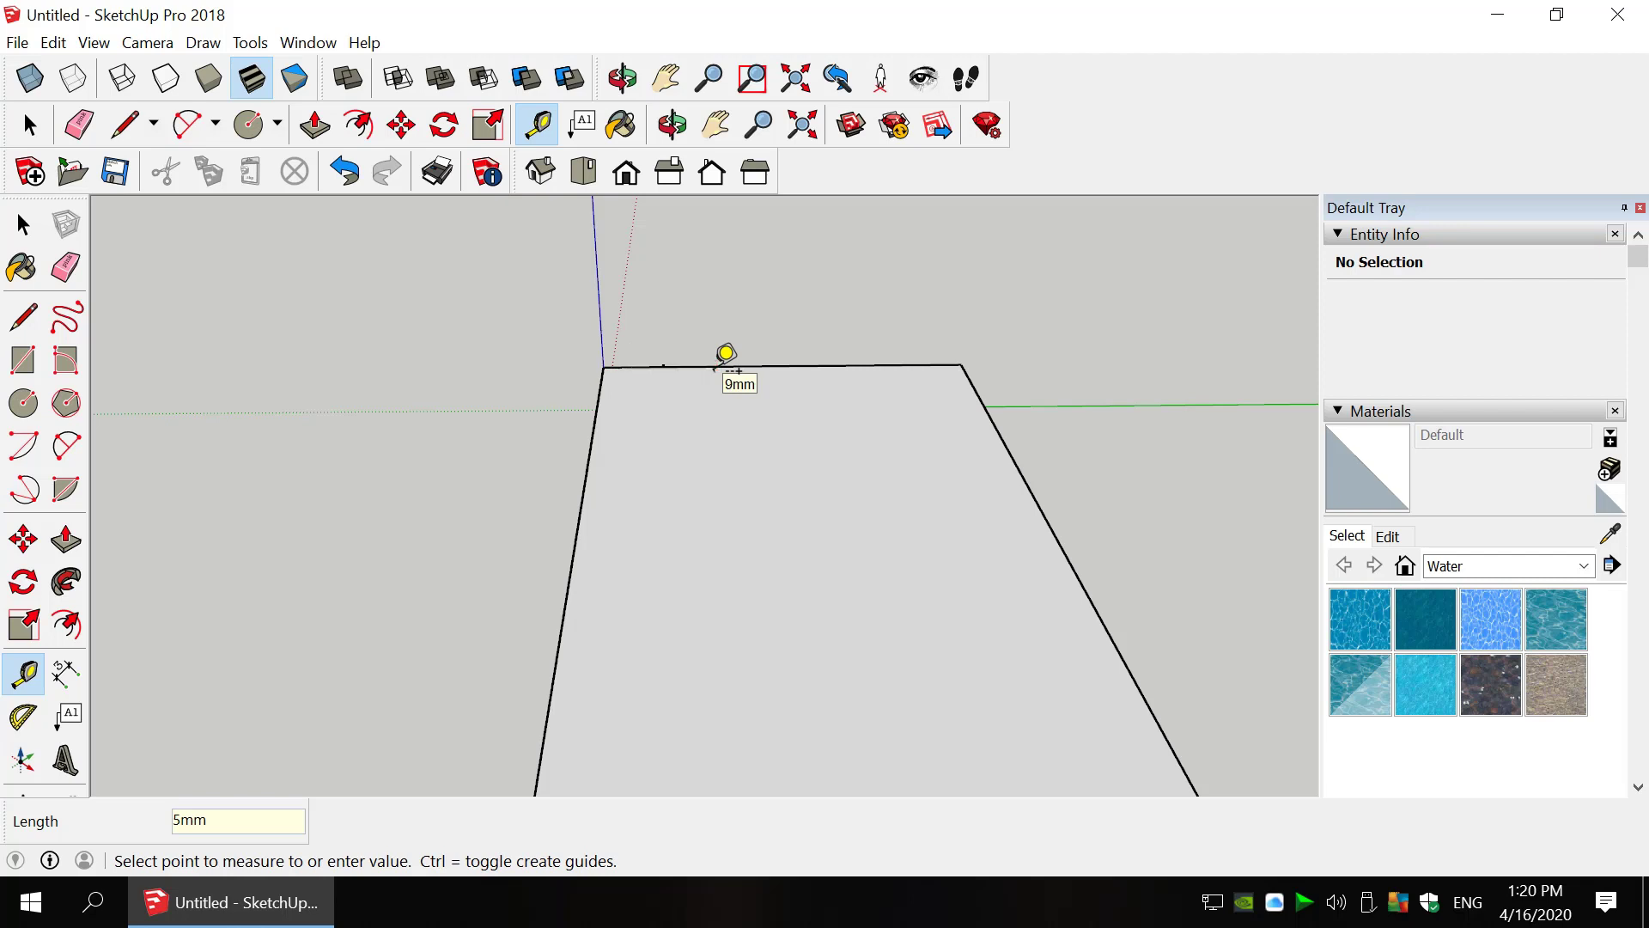
key("Escape")
left_click(604, 367)
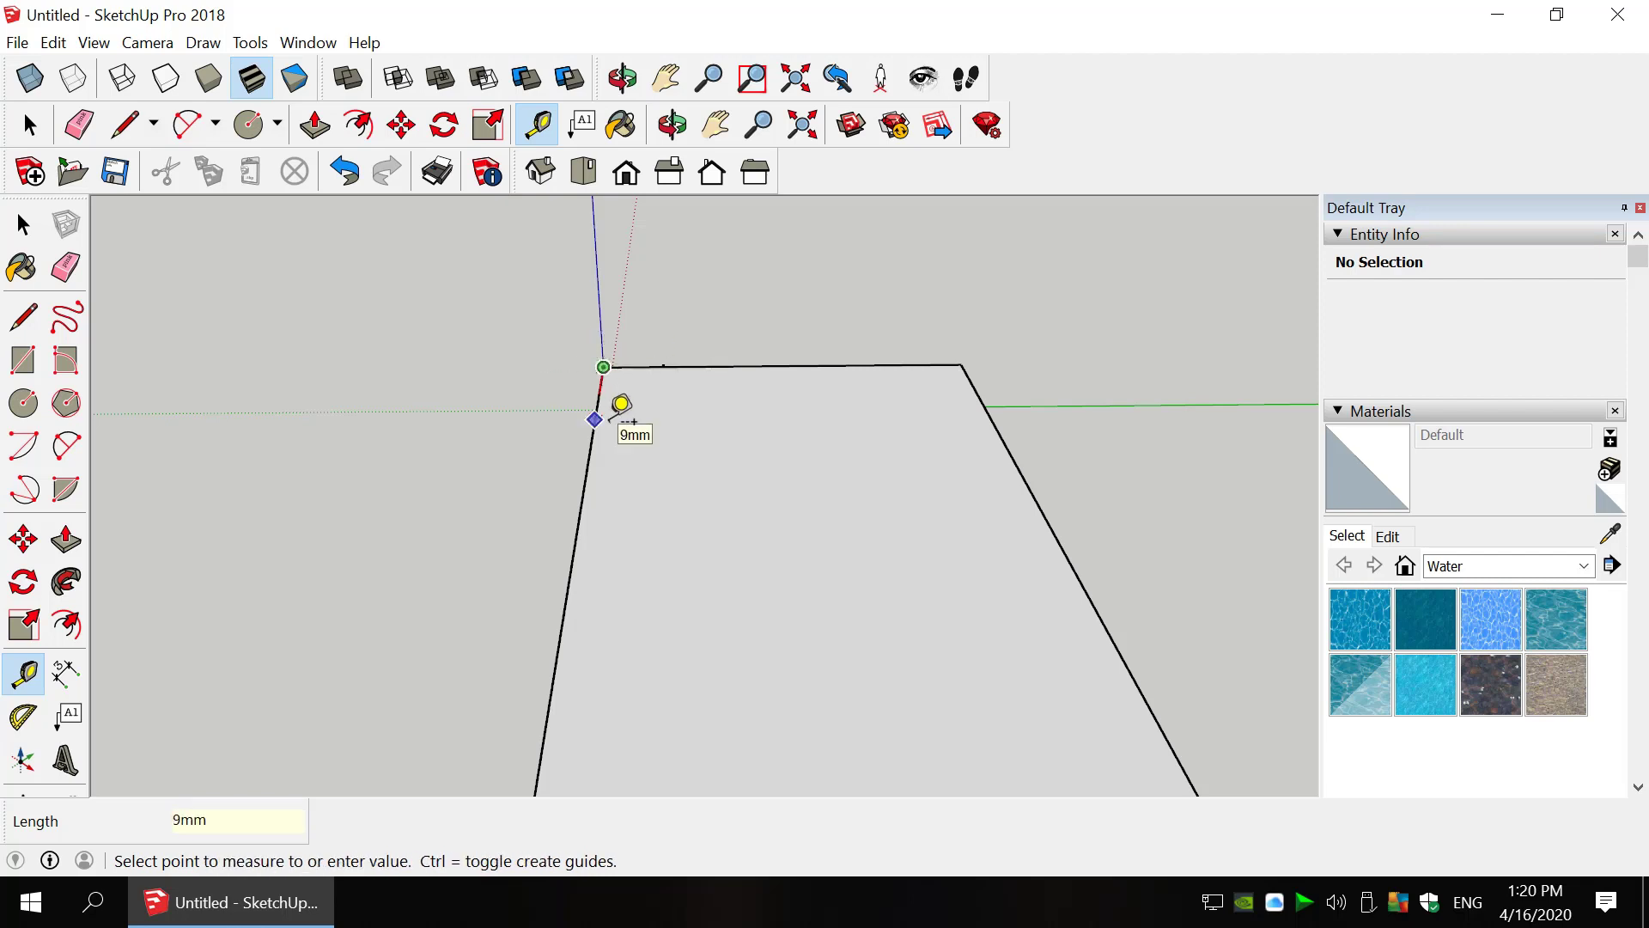
type("5mm")
key("Return")
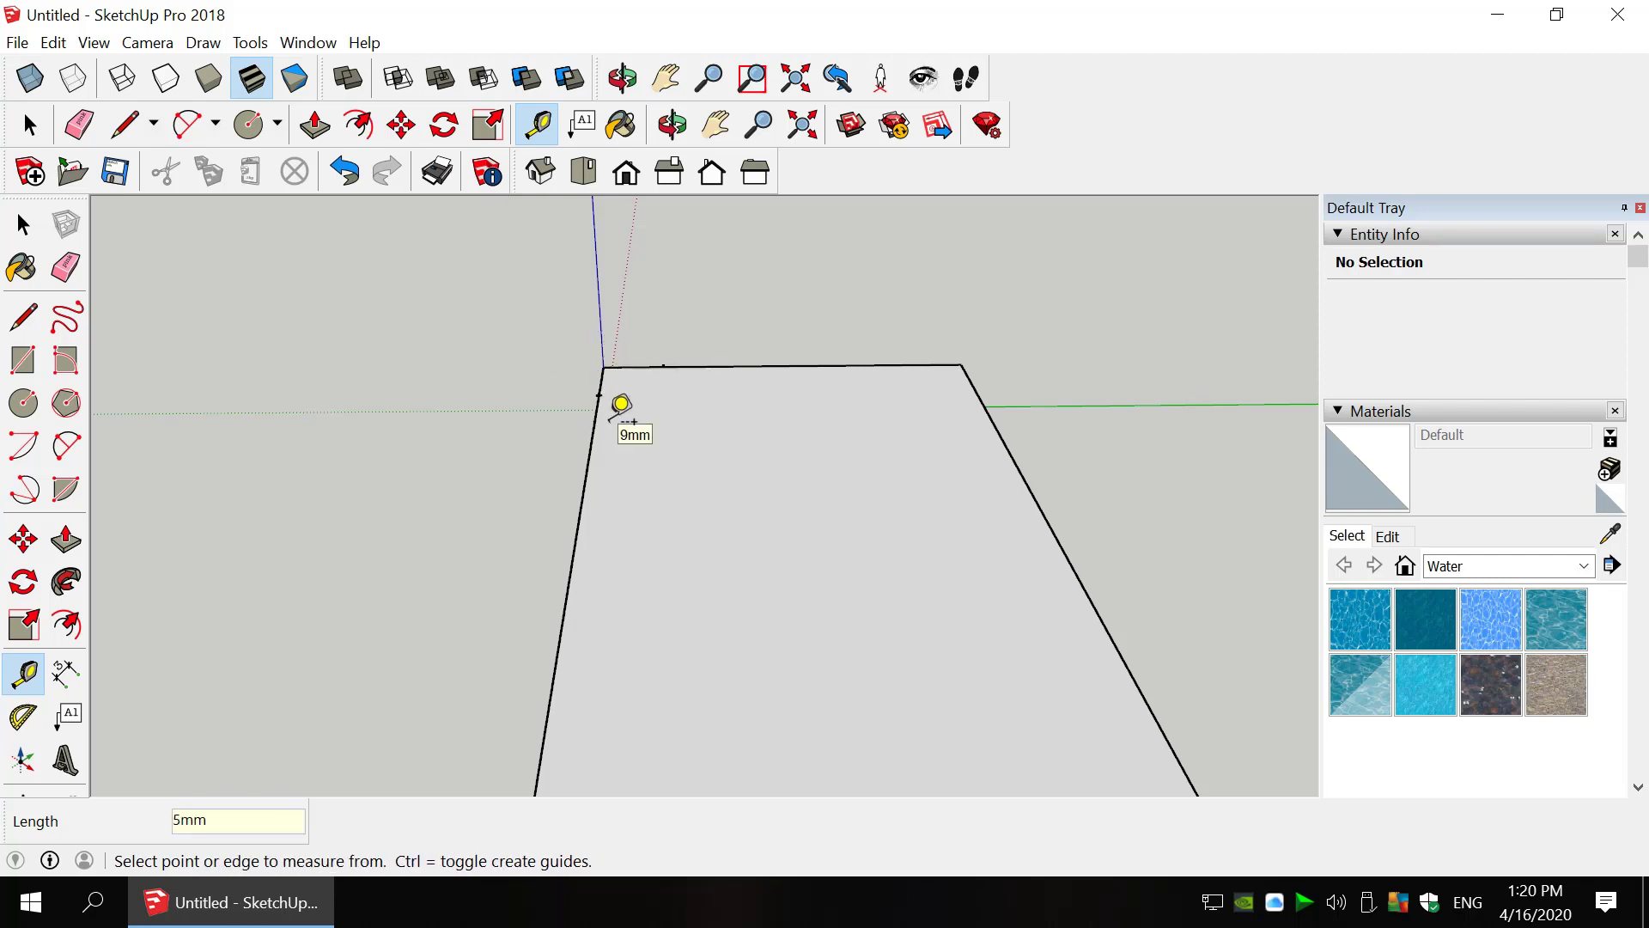
- Place guide points 5 mm from the other corner of the same short edge, along both adjoining top edges
scroll(979, 255, "down", 5)
scroll(899, 247, "up", 5)
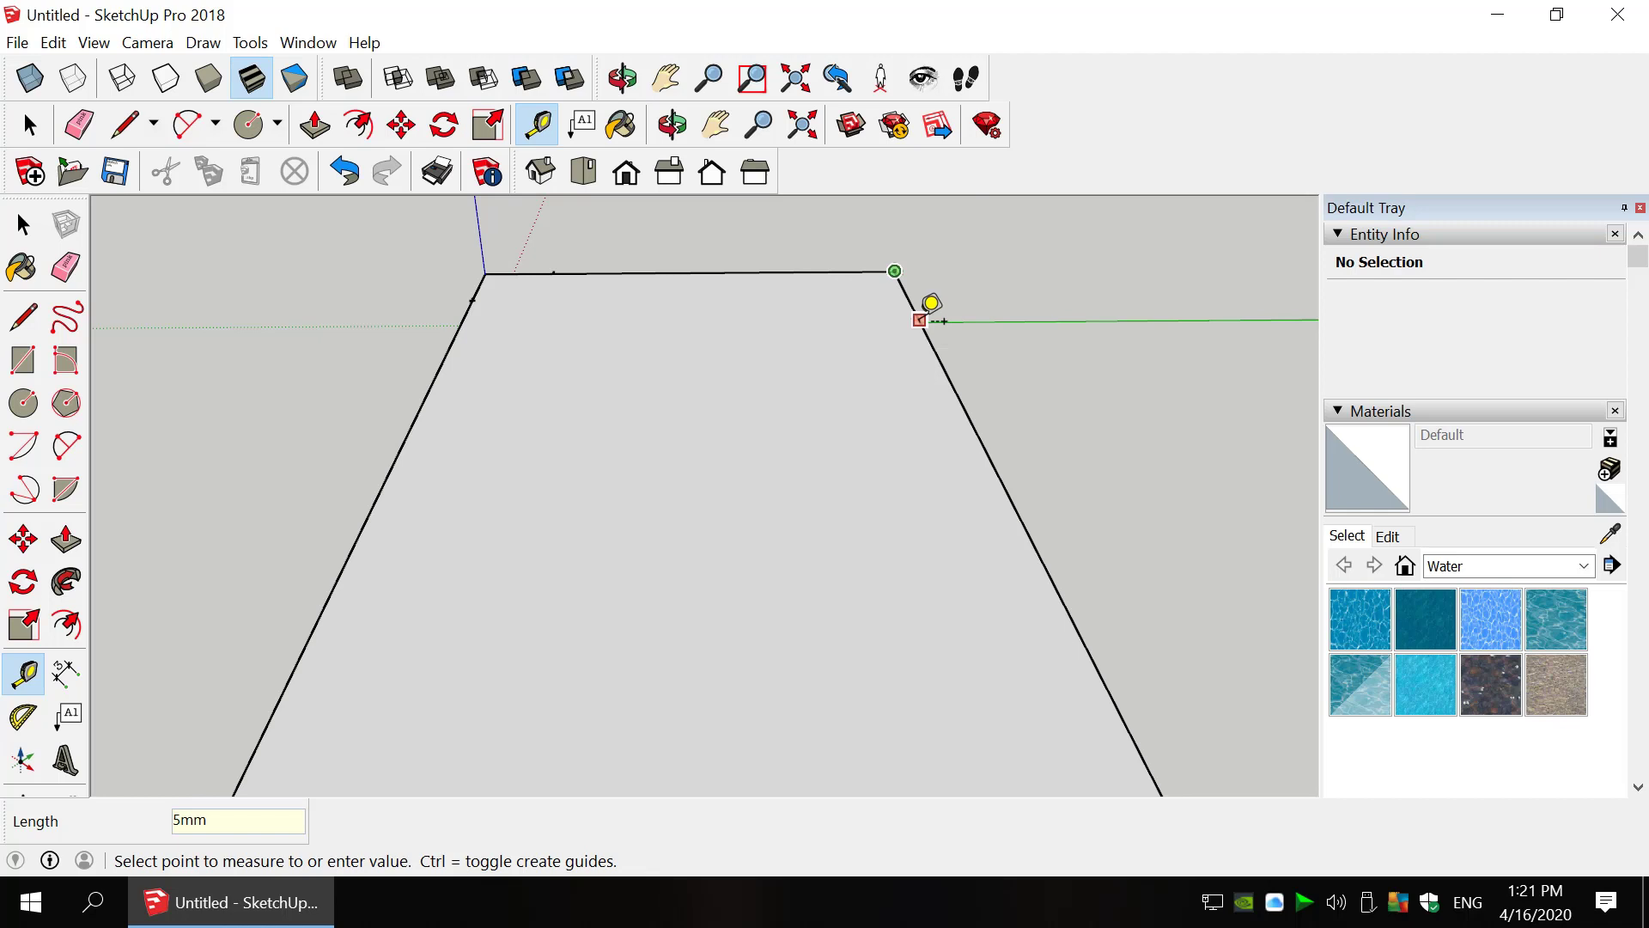
left_click(920, 320)
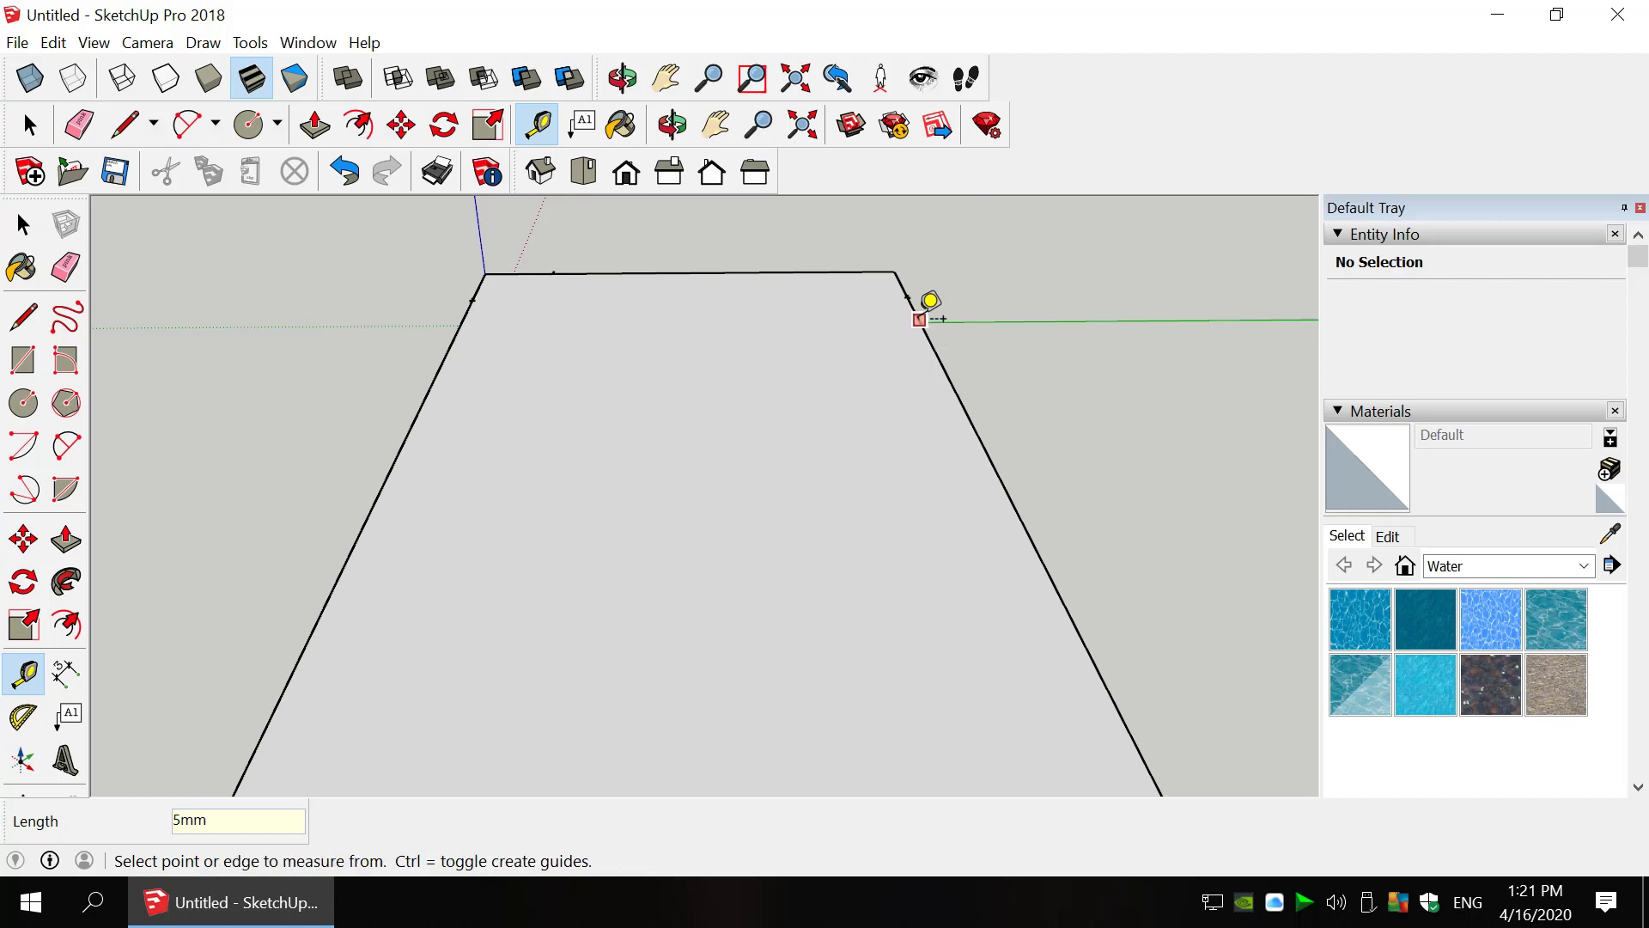
left_click(895, 271)
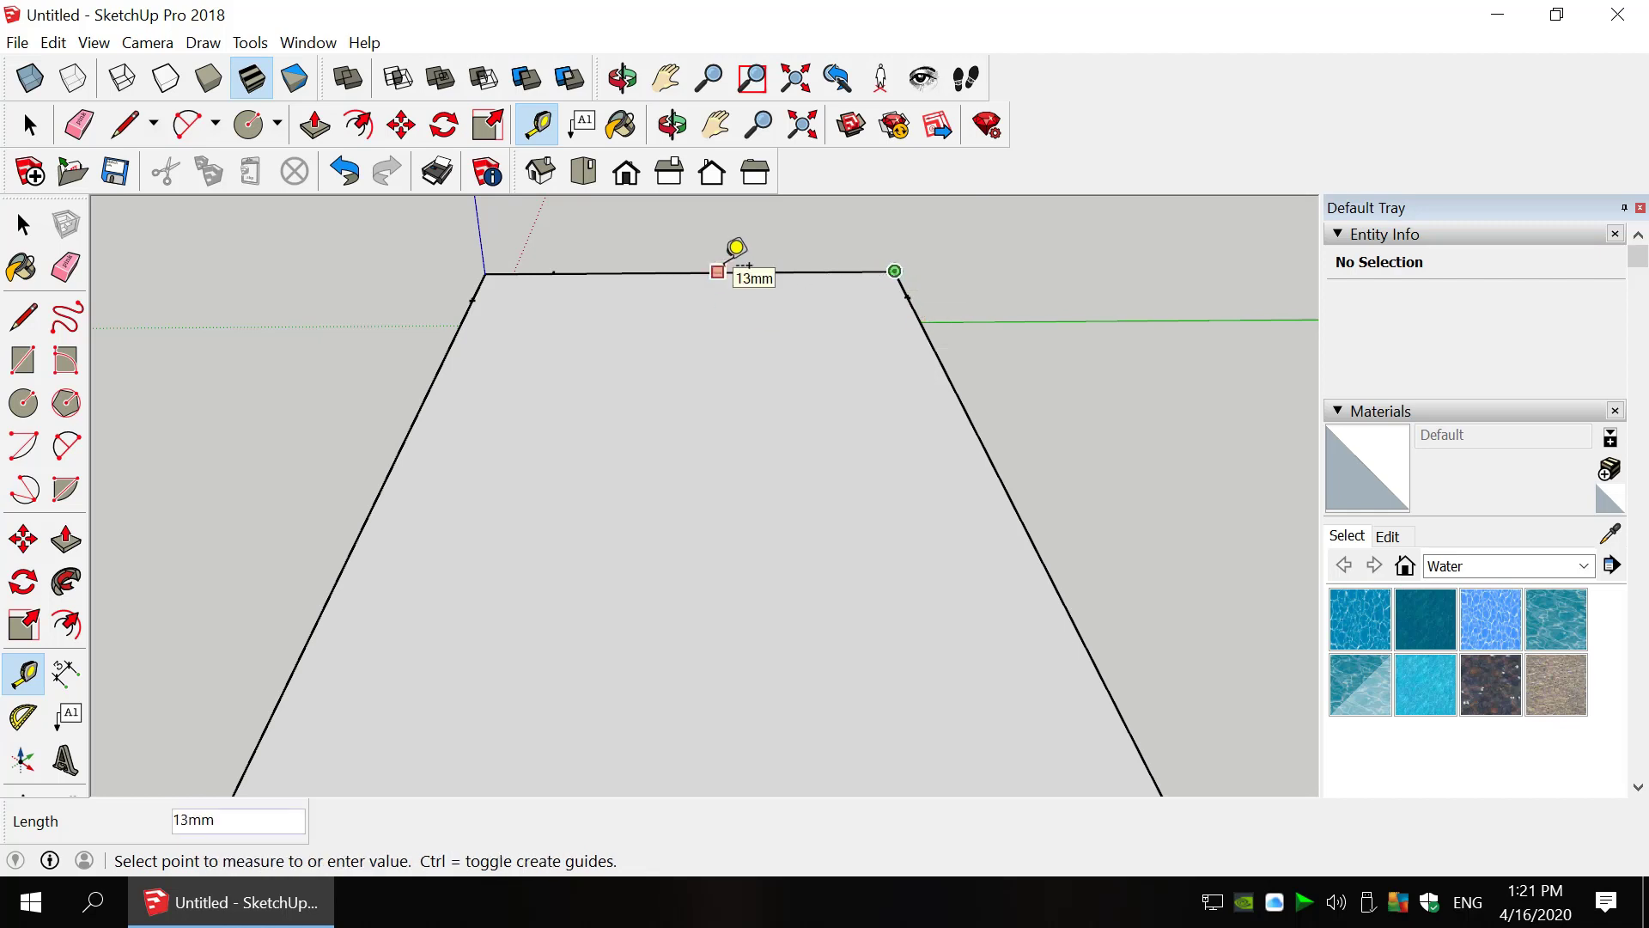
type("5")
key("Return")
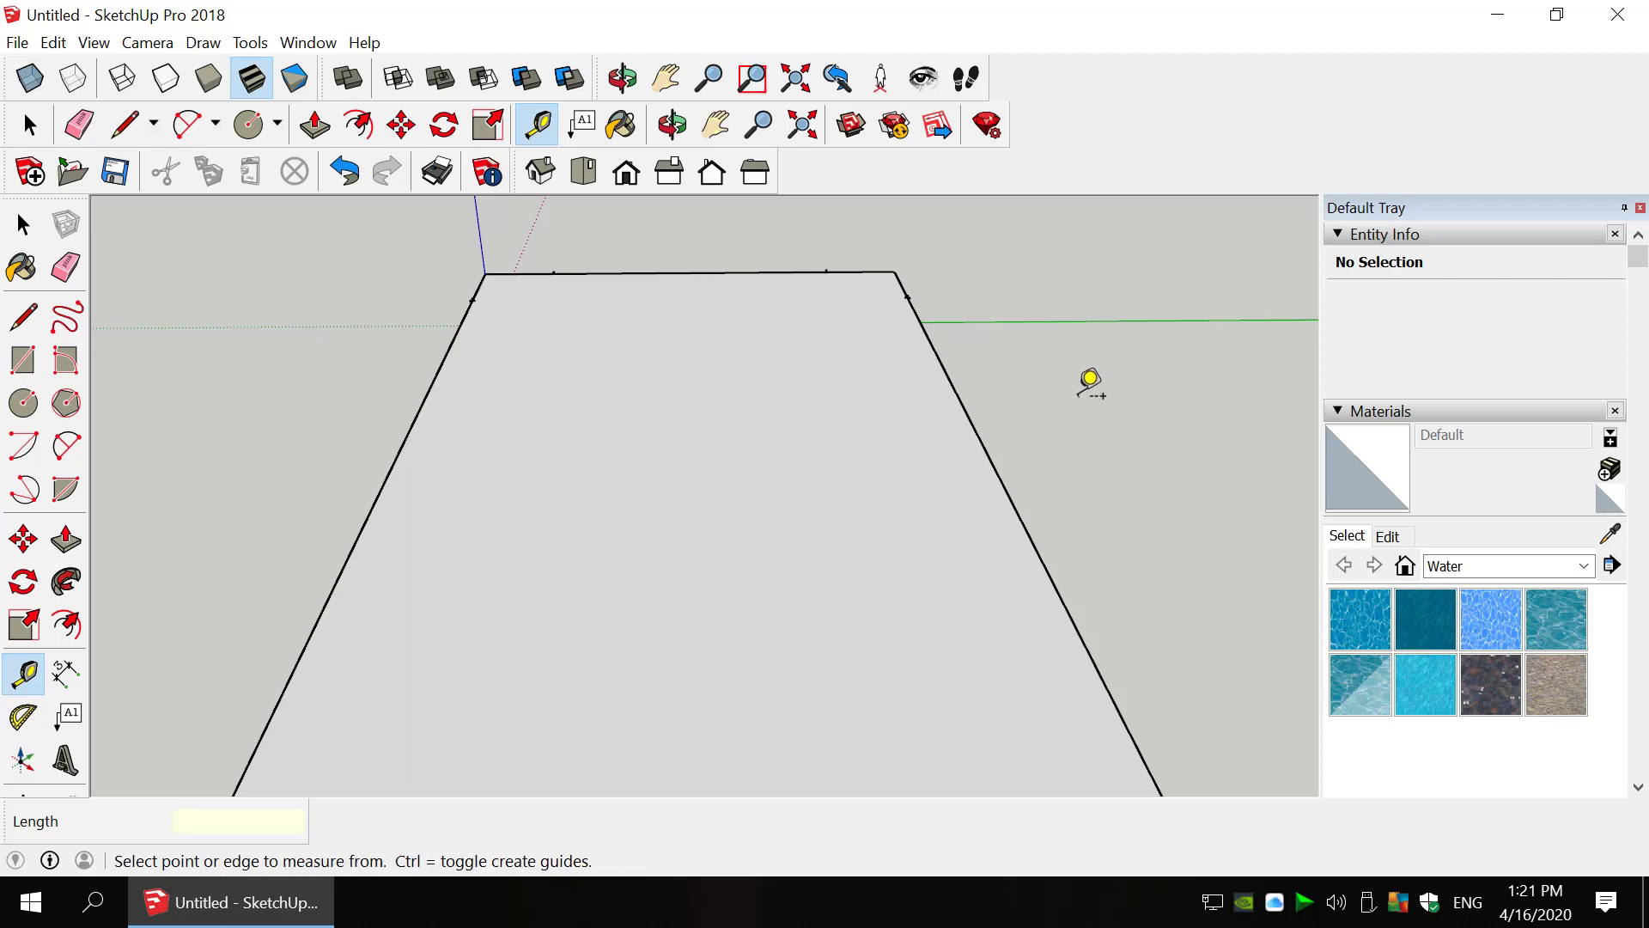
- Draw two-point arcs with a 1 mm bulge between the guide points across the corners of the slab's top face
middle_click_drag(1090, 378, 931, 508)
scroll(862, 637, "up", 1)
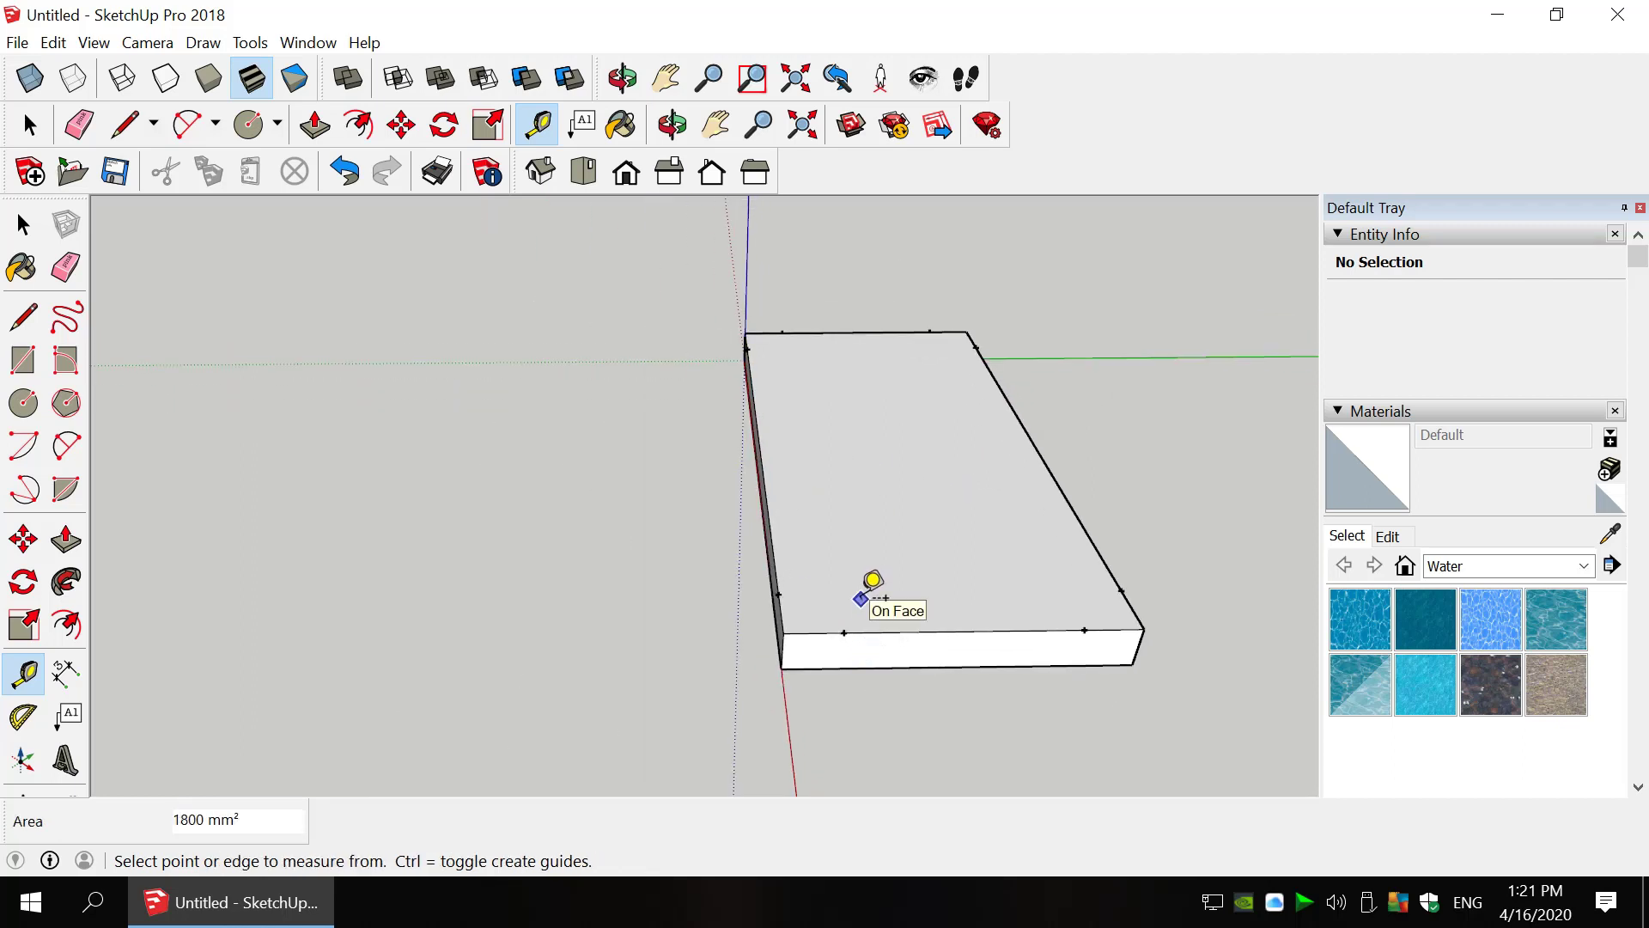
key("a")
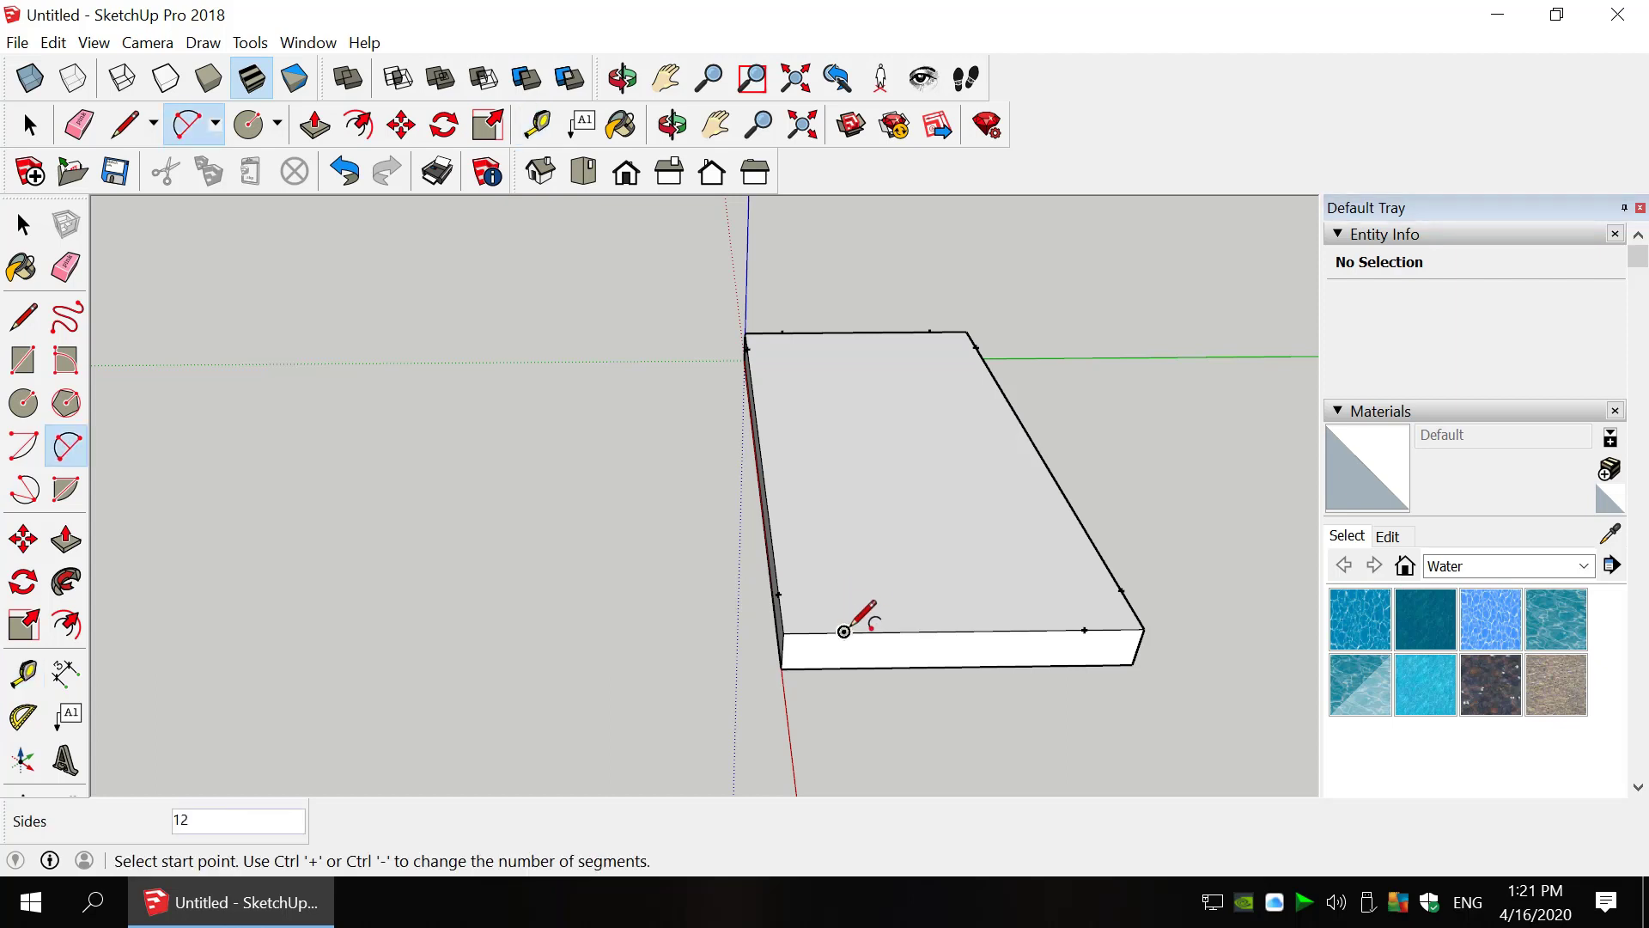
left_click(844, 633)
left_click(778, 593)
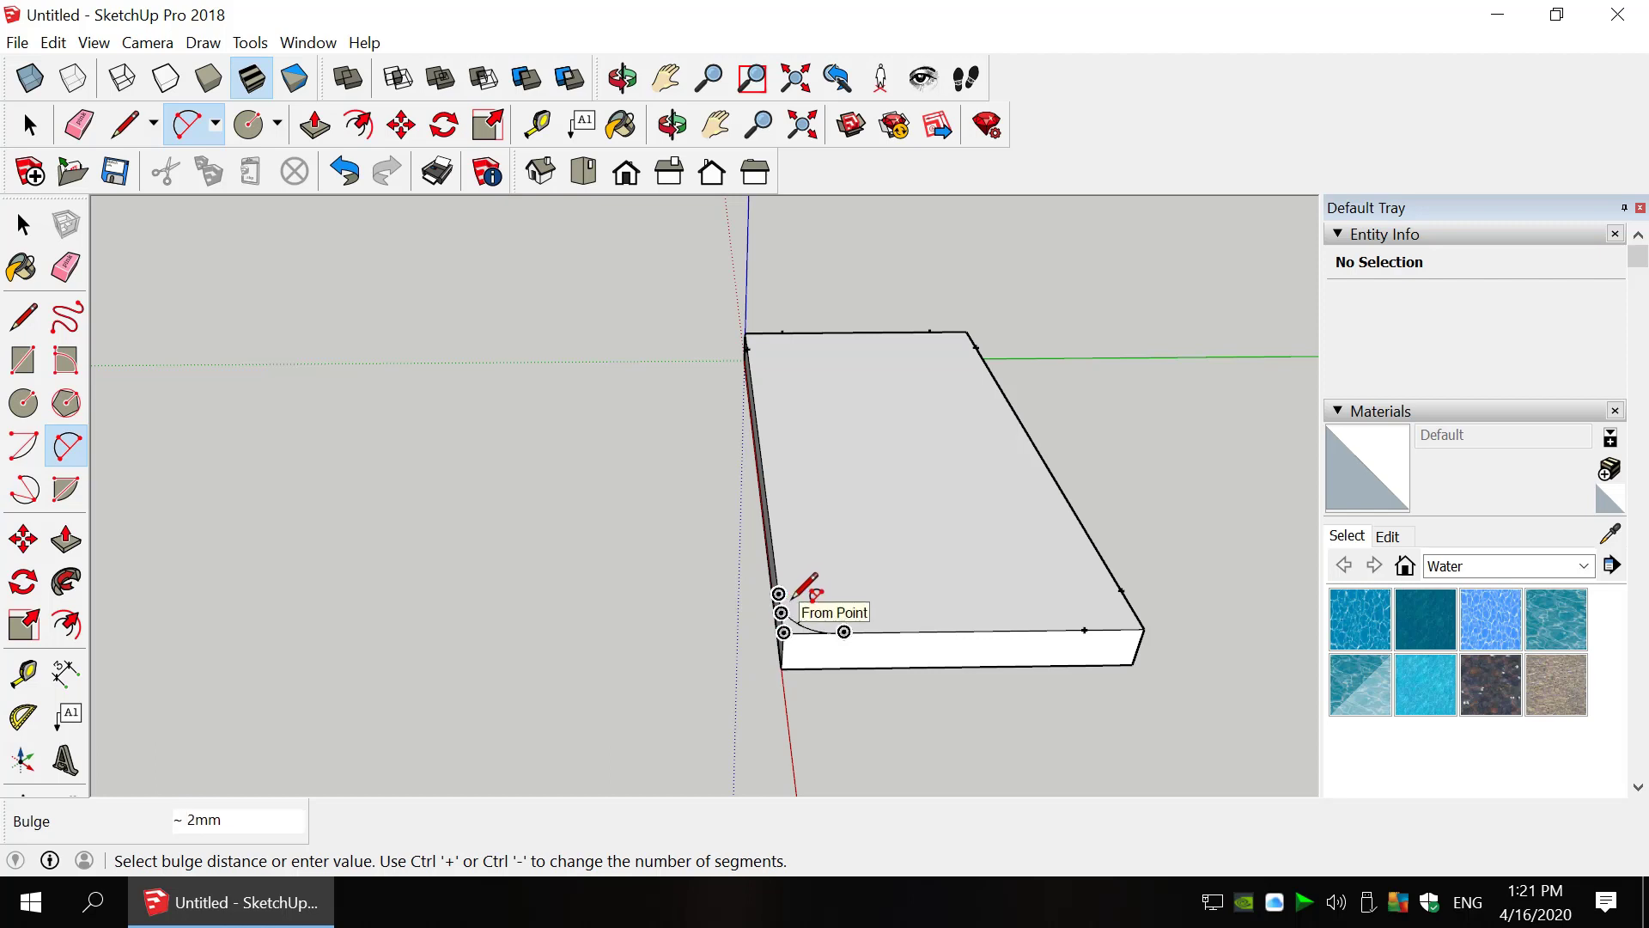
left_click(792, 599)
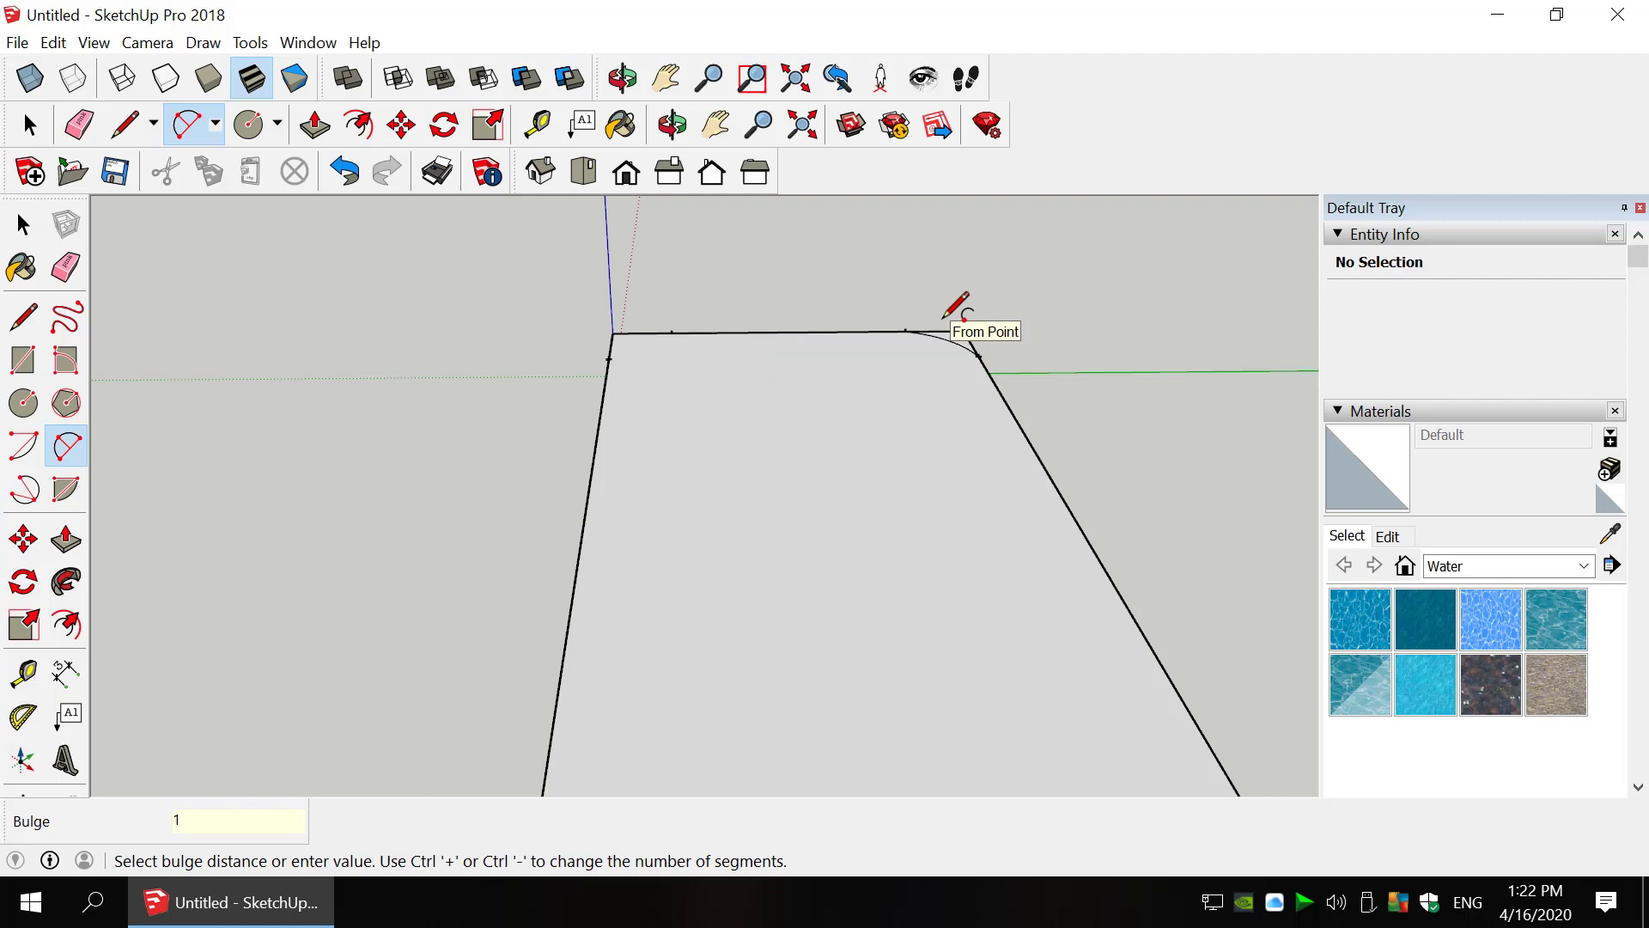
left_click(946, 334)
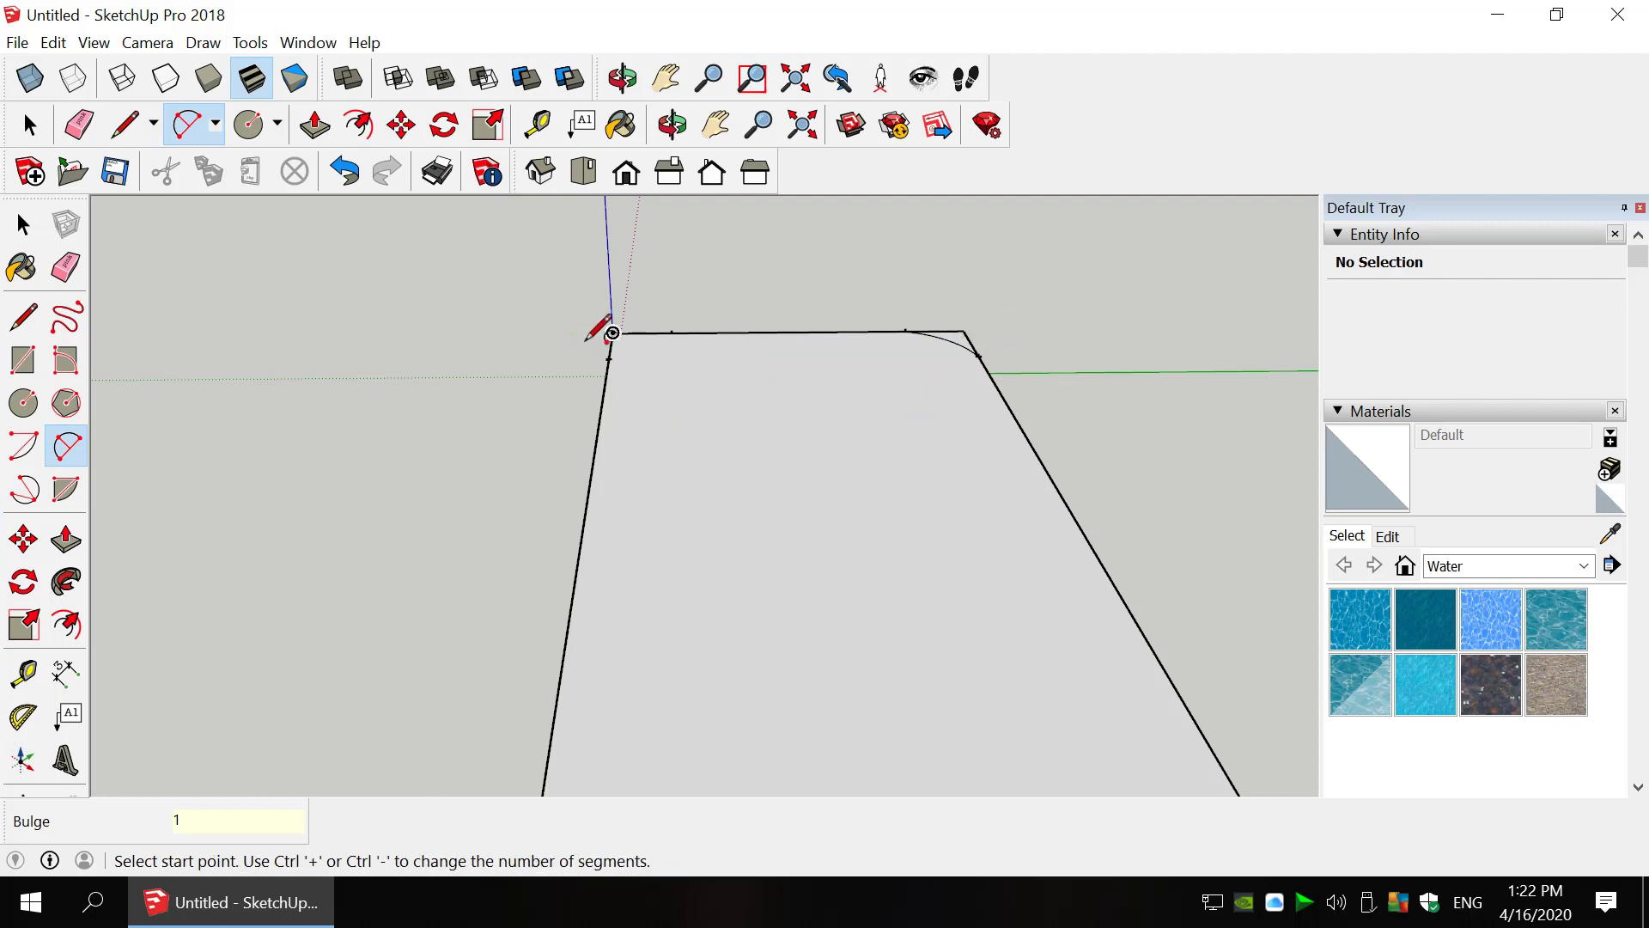
left_click(608, 358)
left_click(672, 332)
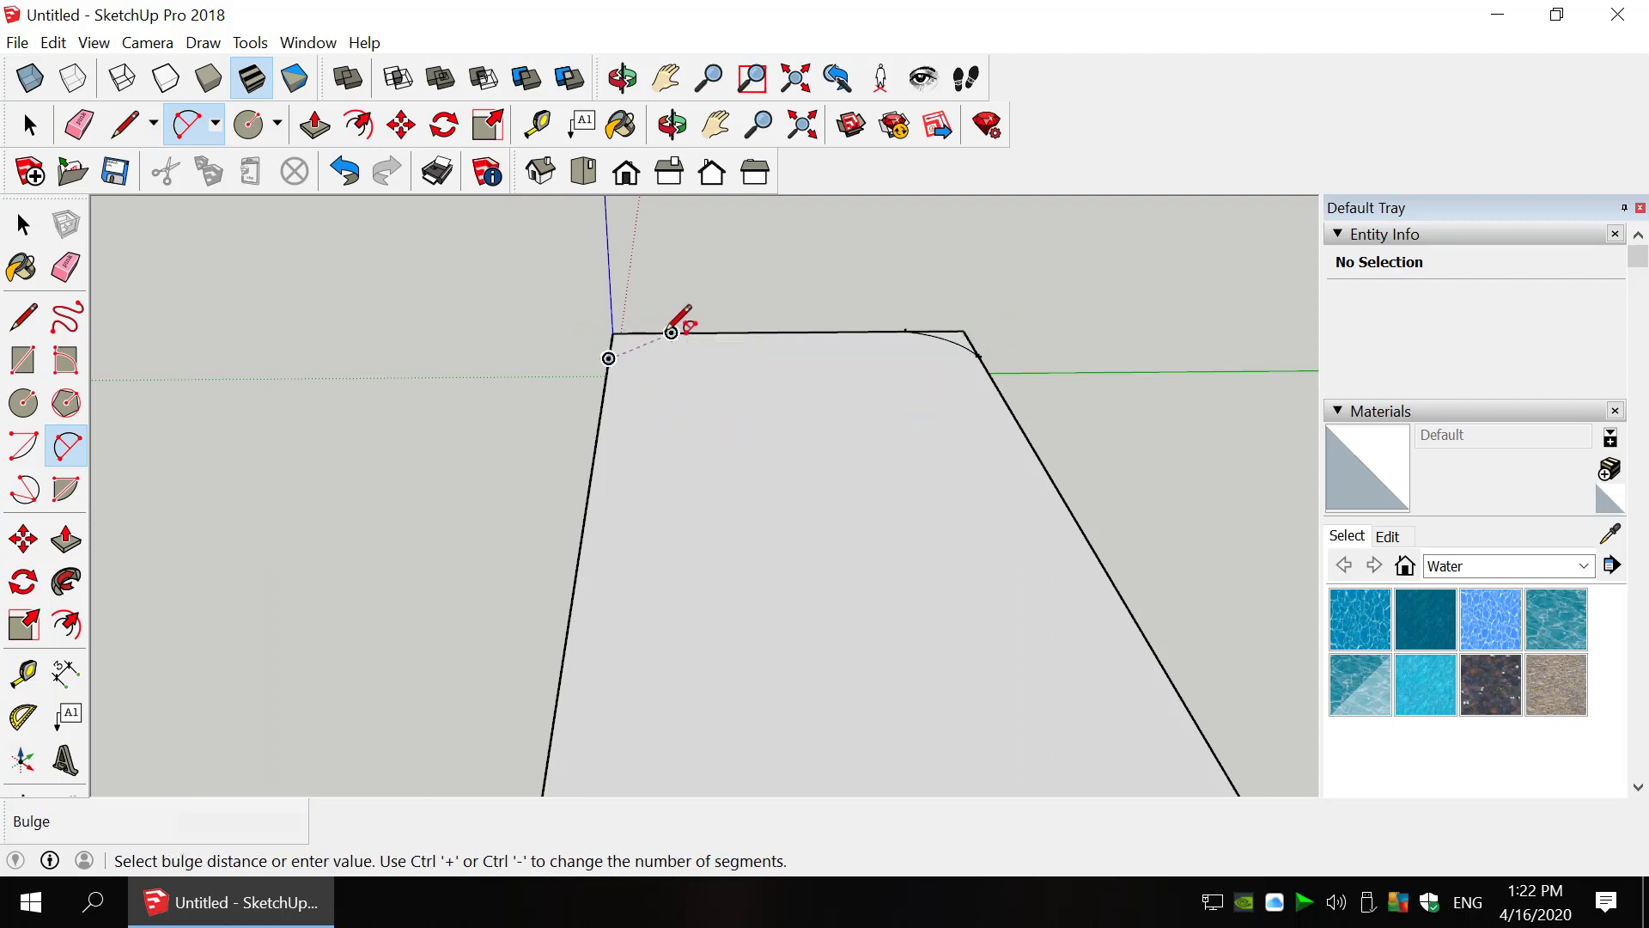
left_click(607, 340)
- Push the waste pieces outside the arcs down 4 mm at the two corners farthest from the origin
scroll(687, 430, "down", 5)
scroll(866, 609, "up", 3)
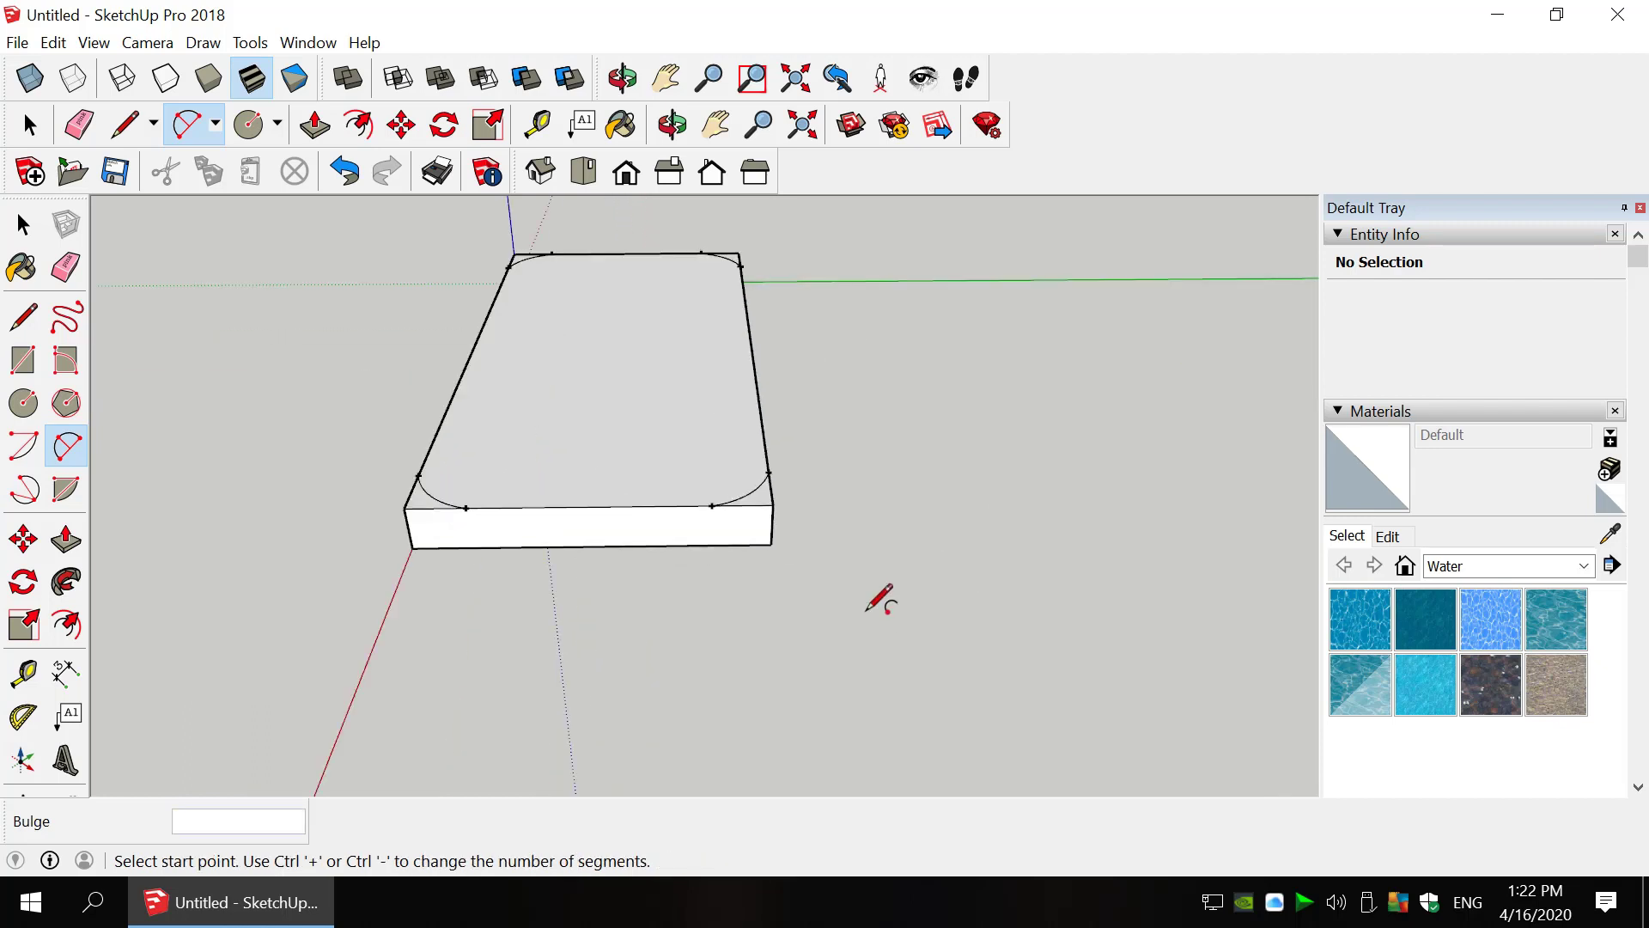
key("p")
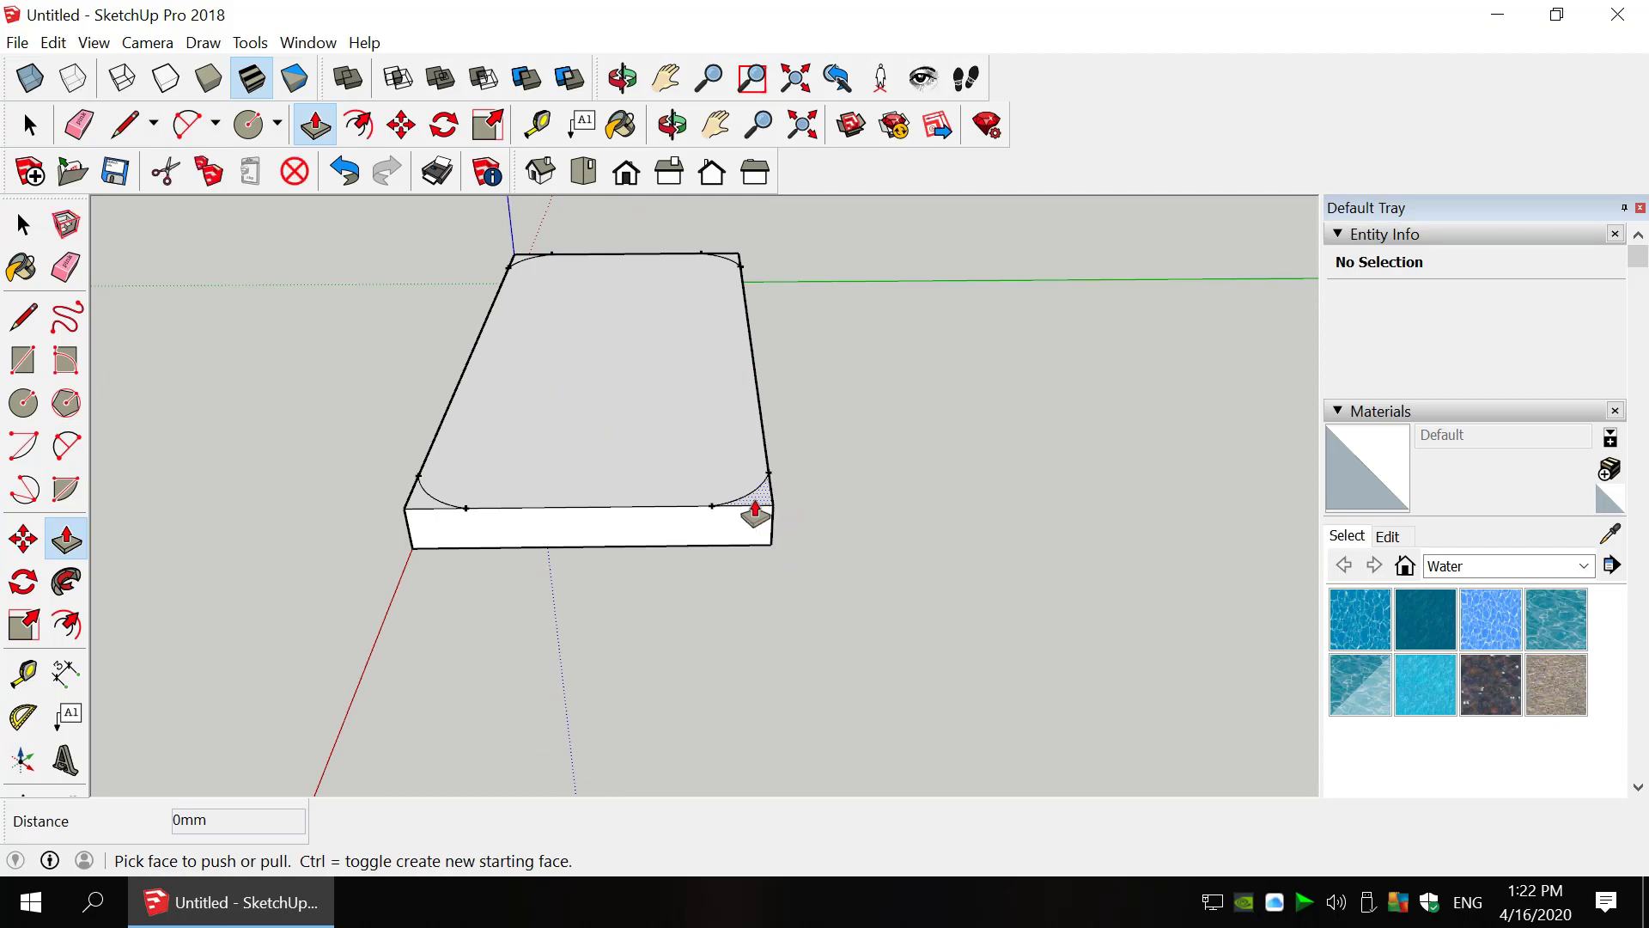
left_click(754, 508)
left_click_drag(413, 514, 421, 584)
- Push the waste pieces down 4 mm at the two corners of the short edge by the origin
scroll(825, 268, "up", 2)
scroll(825, 268, "up", 2)
key("o")
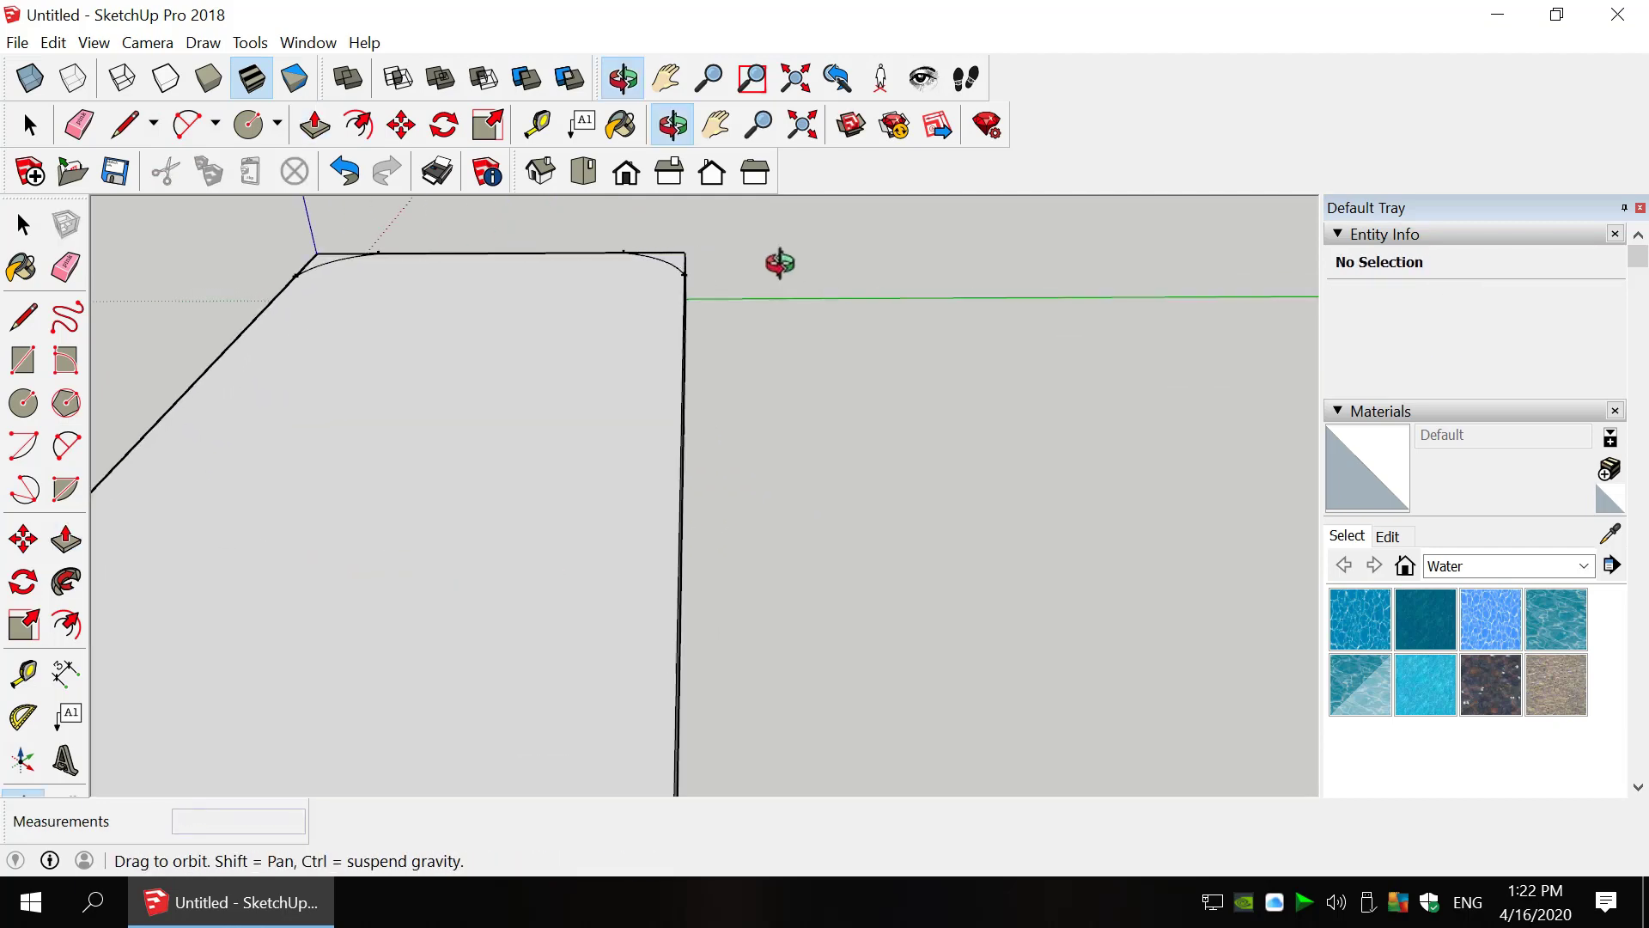
left_click_drag(776, 261, 880, 481)
key("p")
scroll(1046, 243, "down", 2)
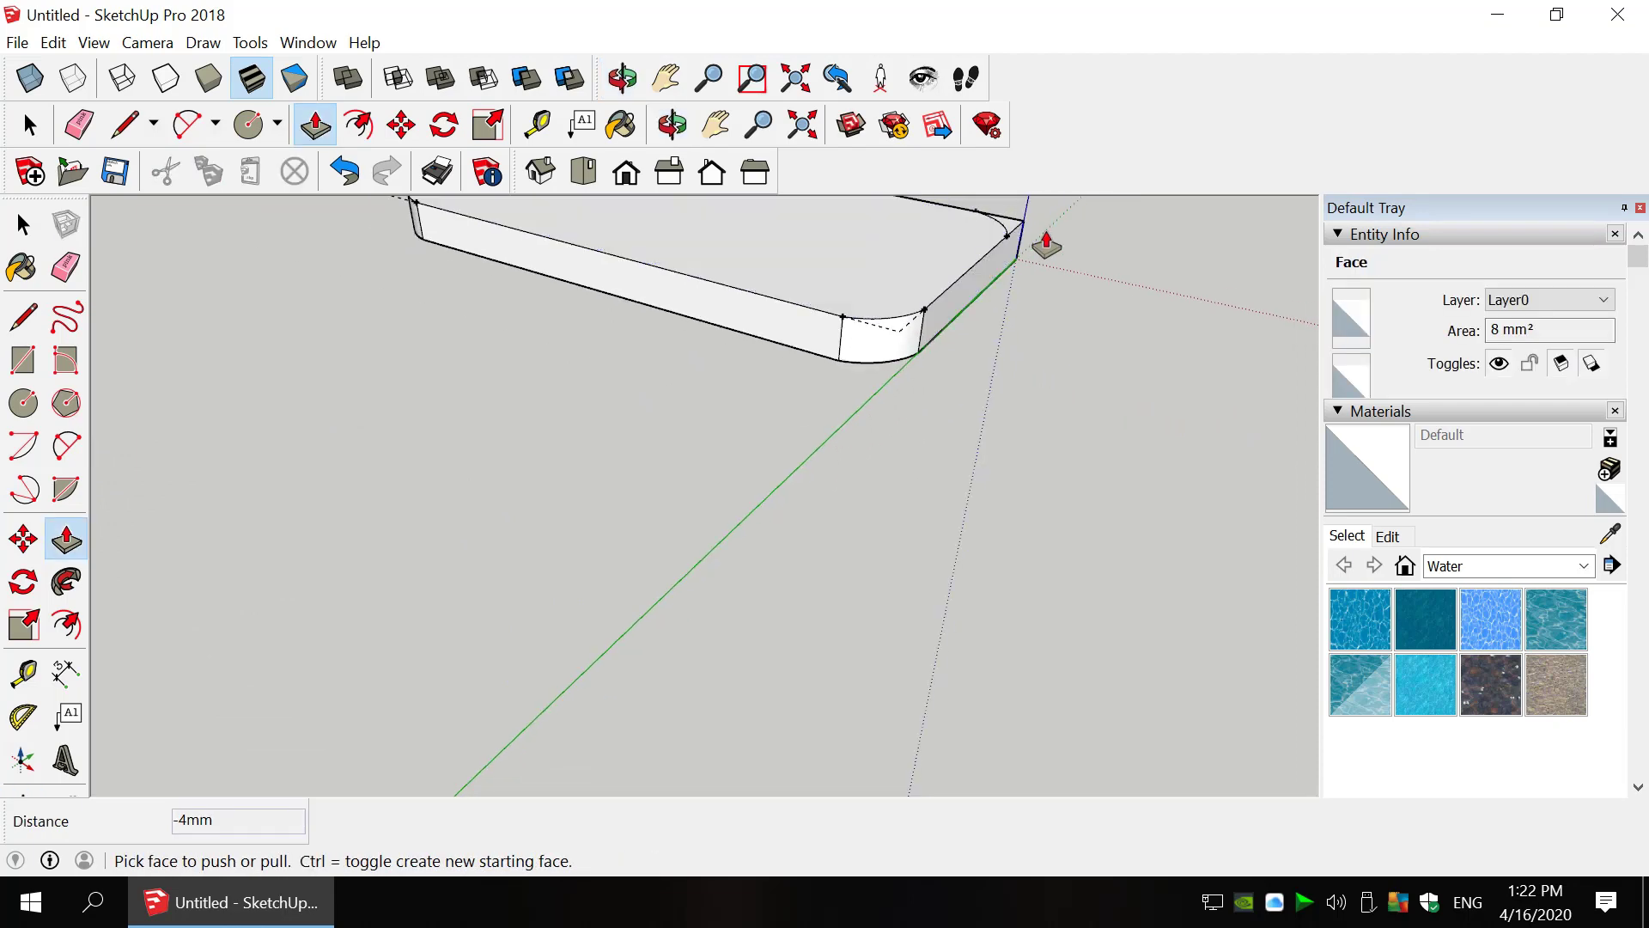
scroll(1045, 225, "up", 5)
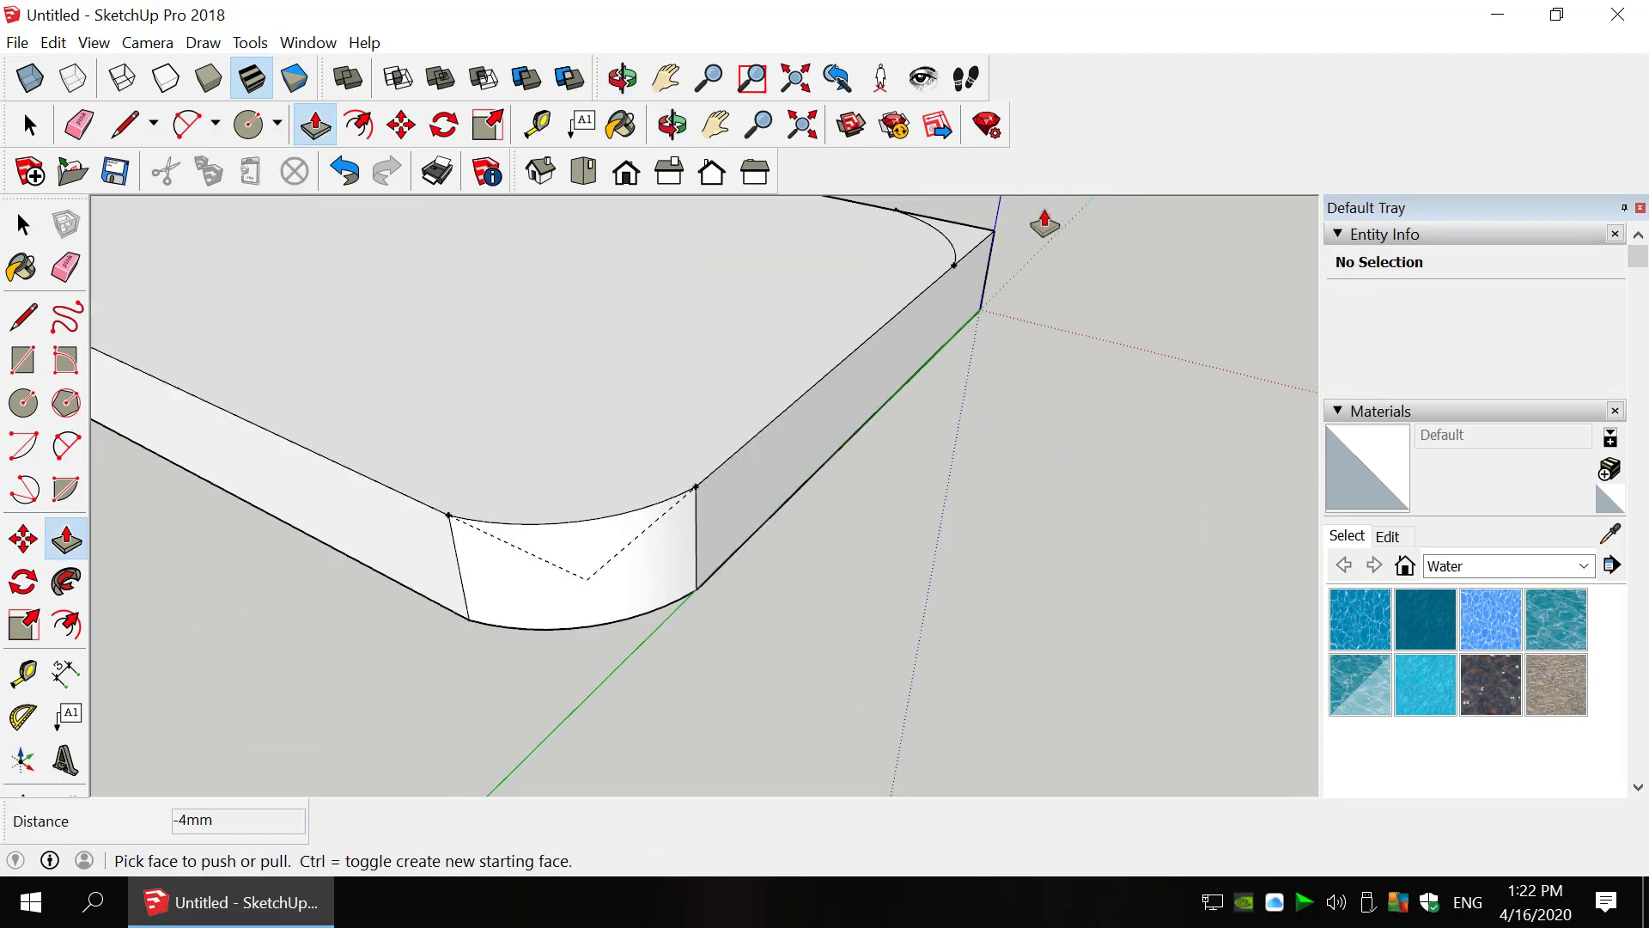
double_click(969, 253)
scroll(633, 524, "down", 2)
scroll(632, 524, "down", 3)
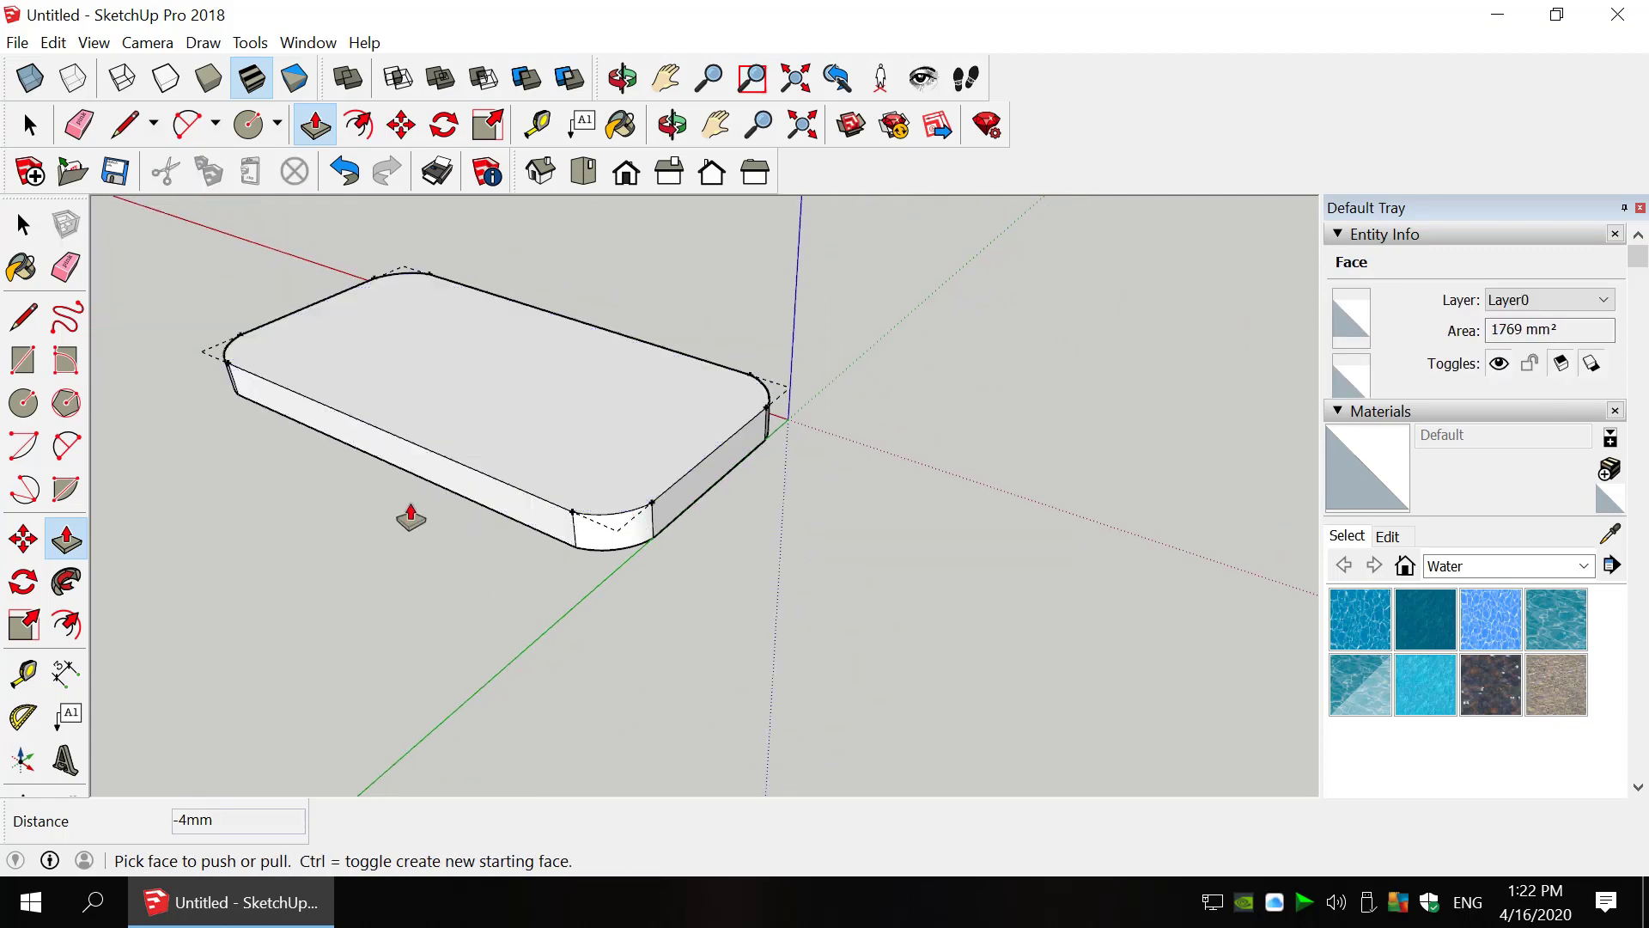
key("o")
left_click_drag(188, 482, 966, 367)
key("l")
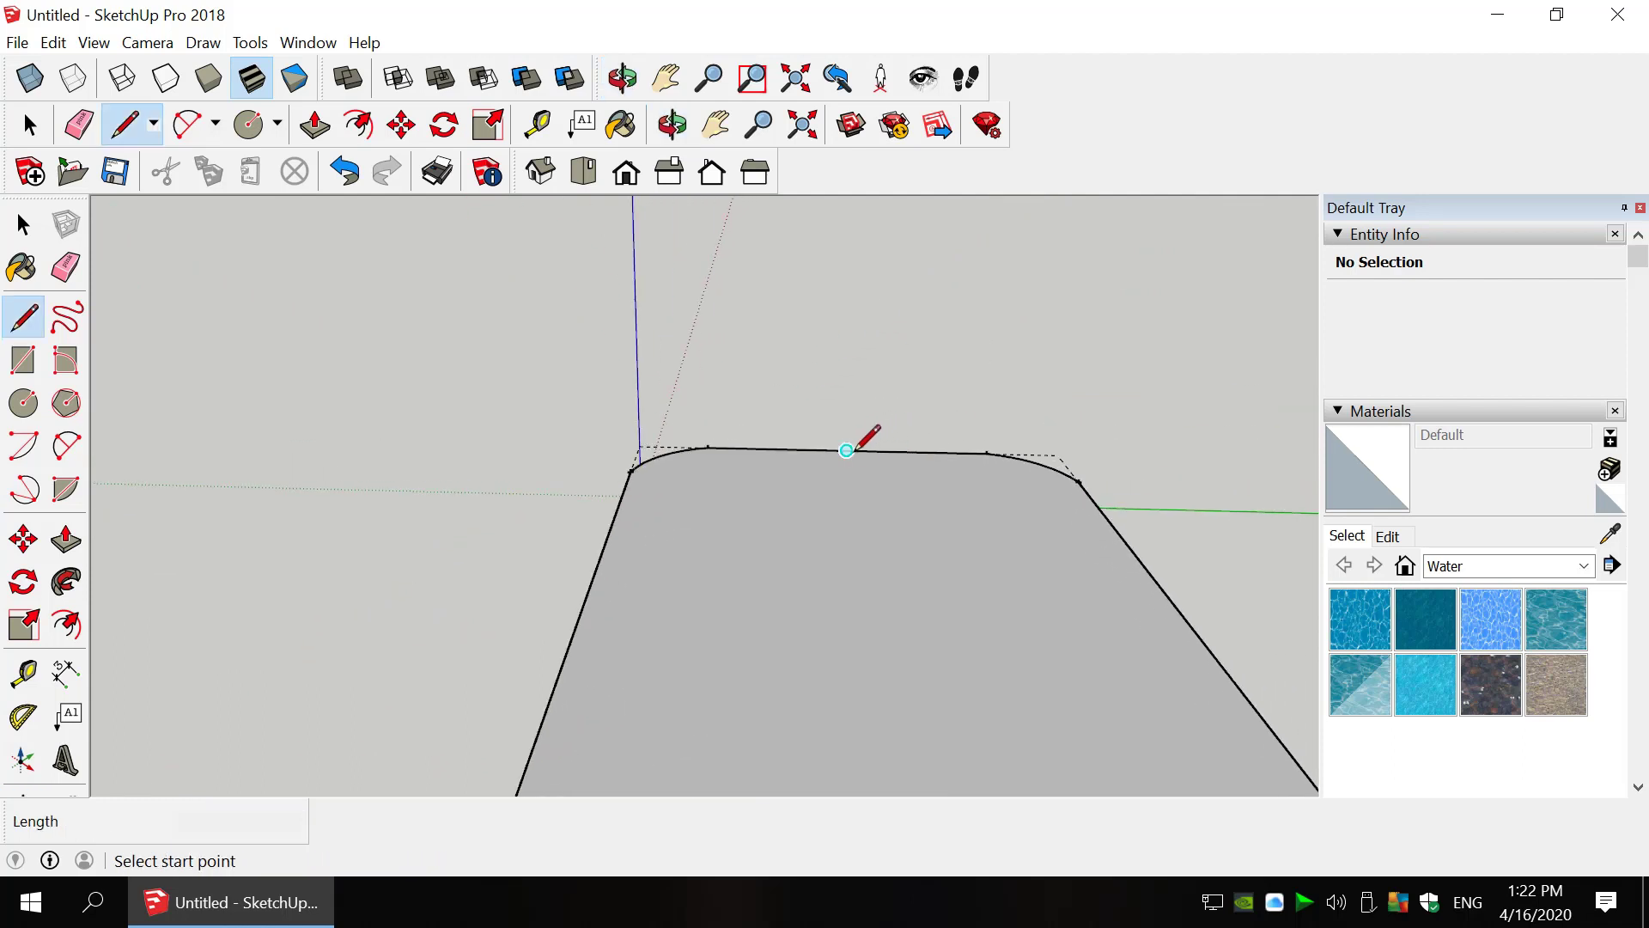
left_click(849, 449)
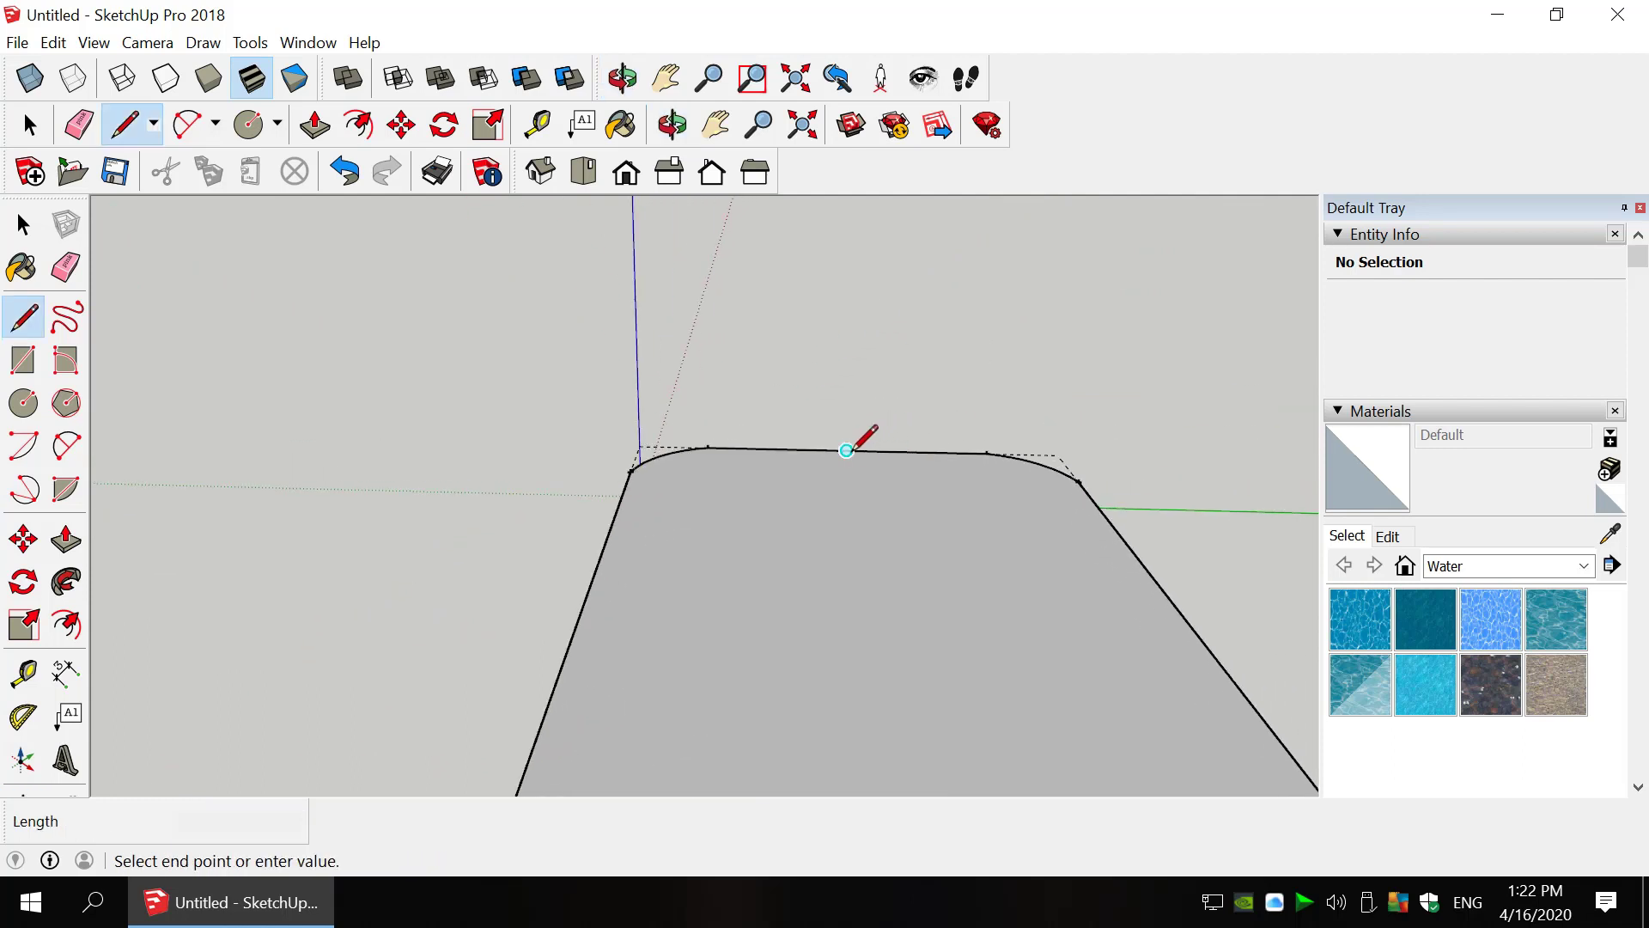
left_click(855, 313)
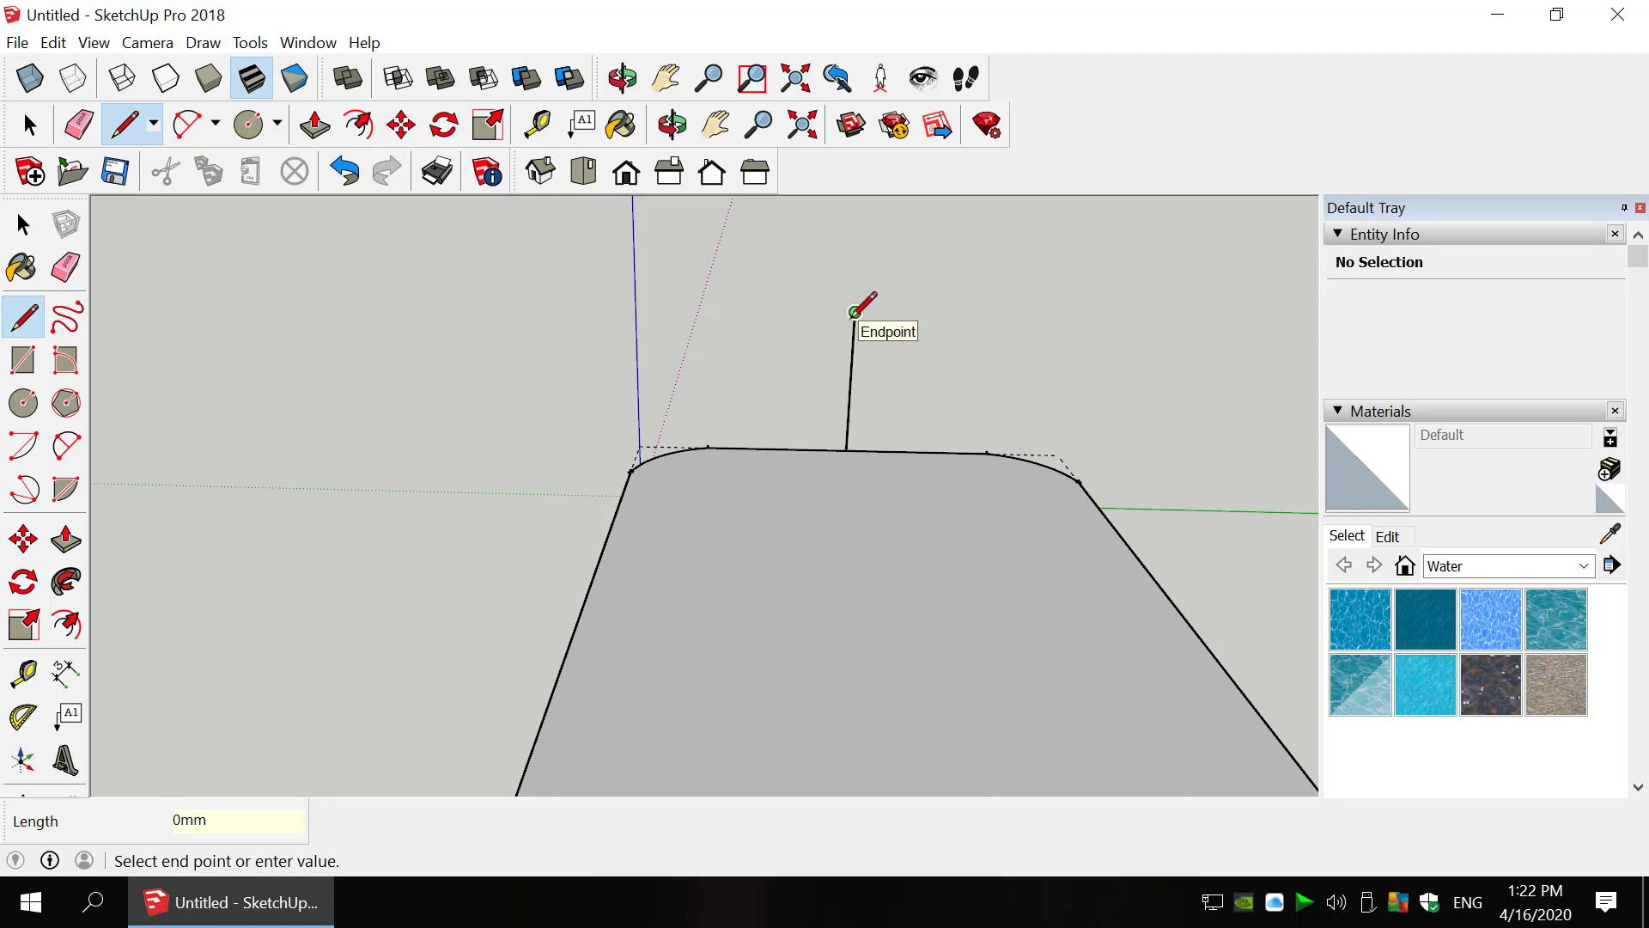
key("e")
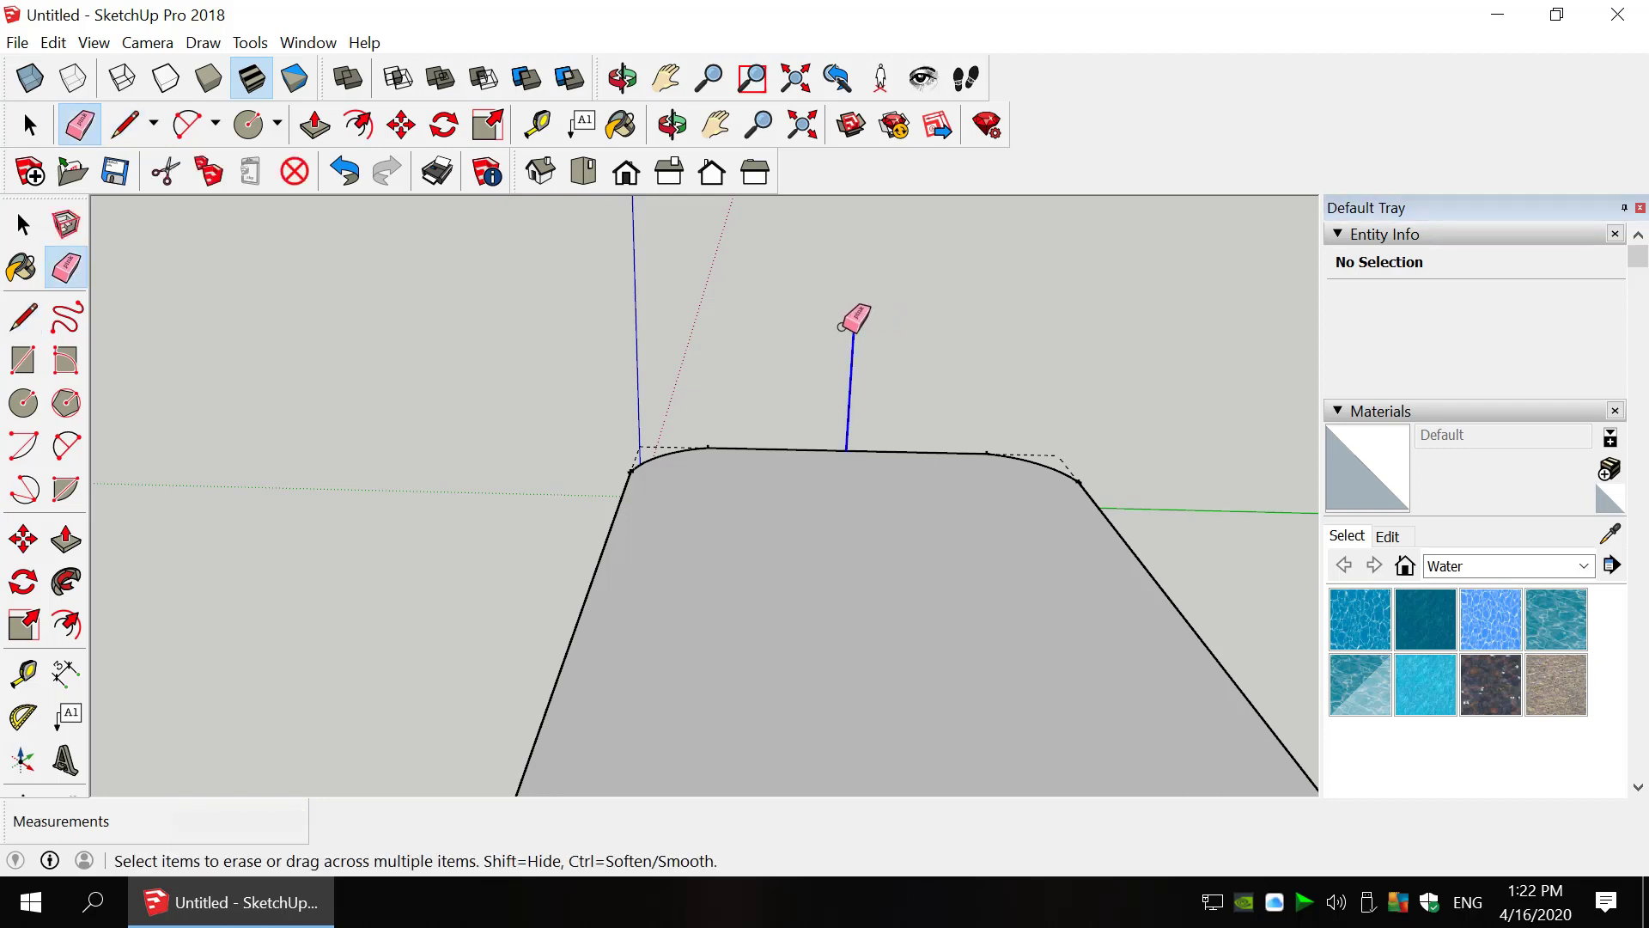
key("l")
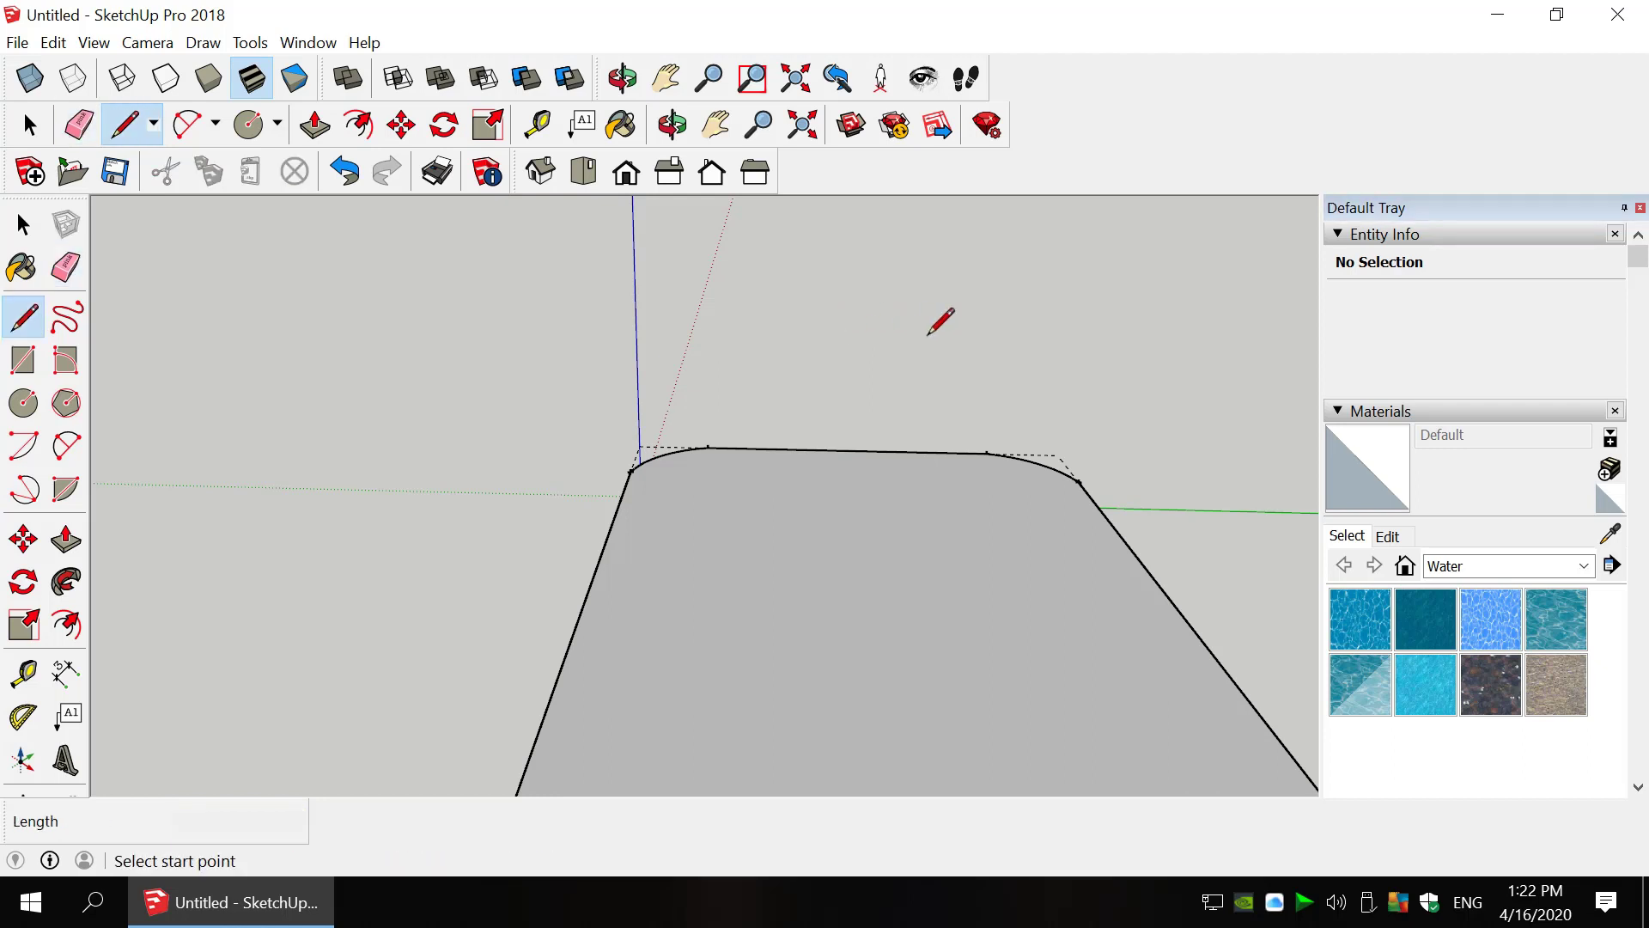
key("o")
left_click_drag(1012, 331, 1027, 533)
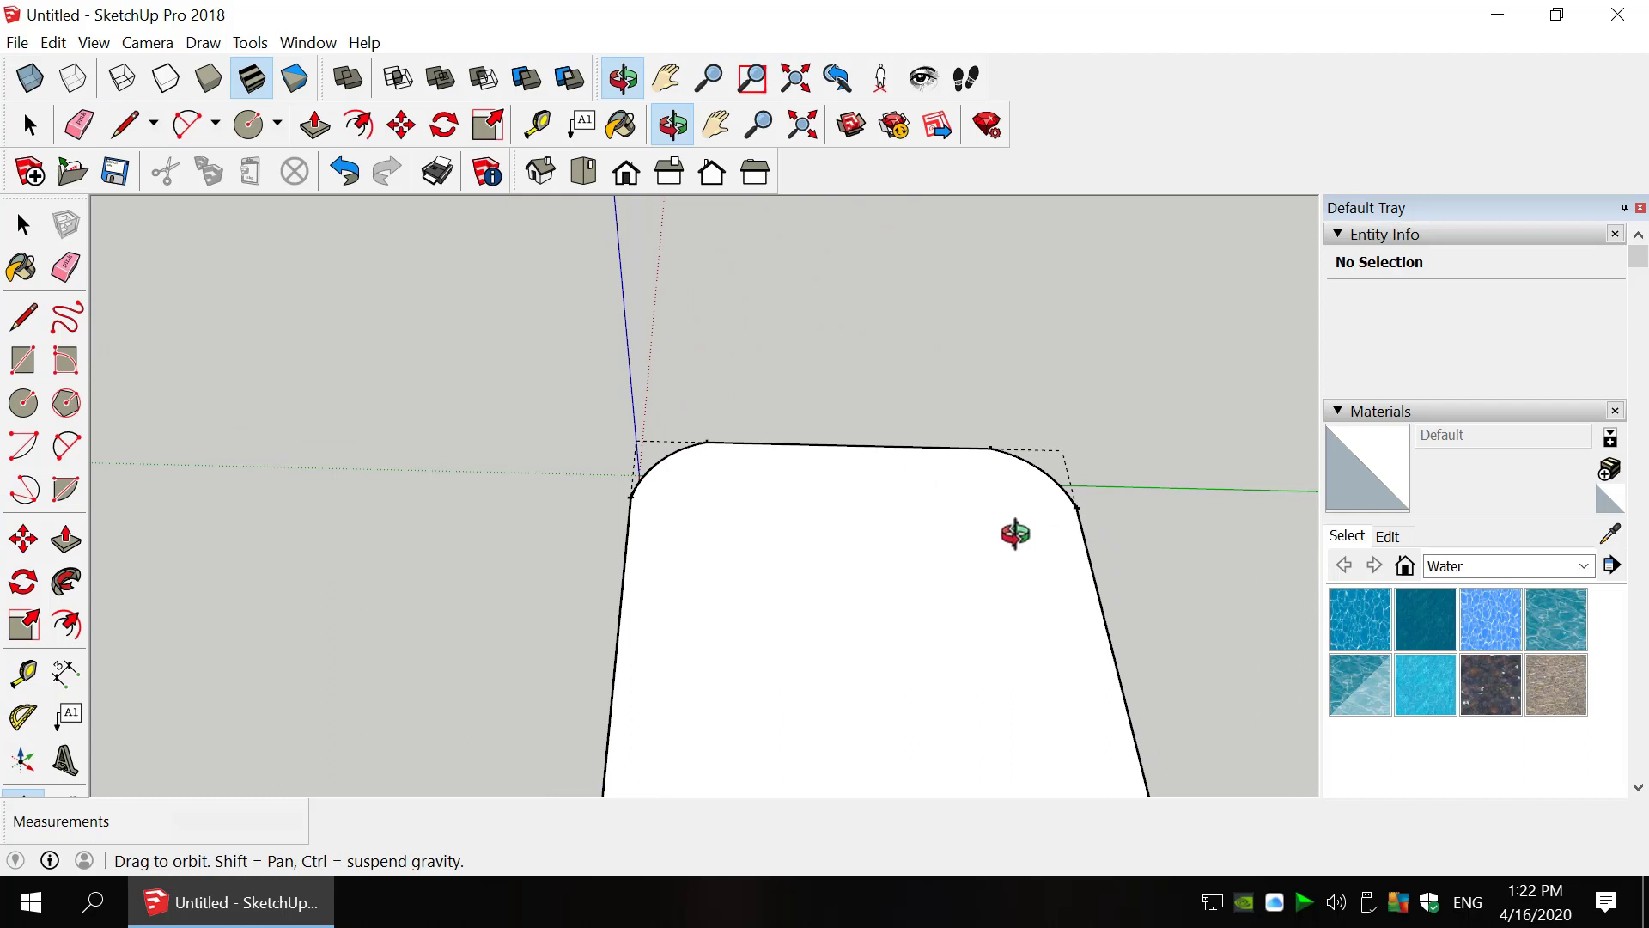
- Draw a 10 mm line outward from the midpoint of the slab's short top edge and a 5 mm perpendicular line from its end
key("l")
left_click(847, 445)
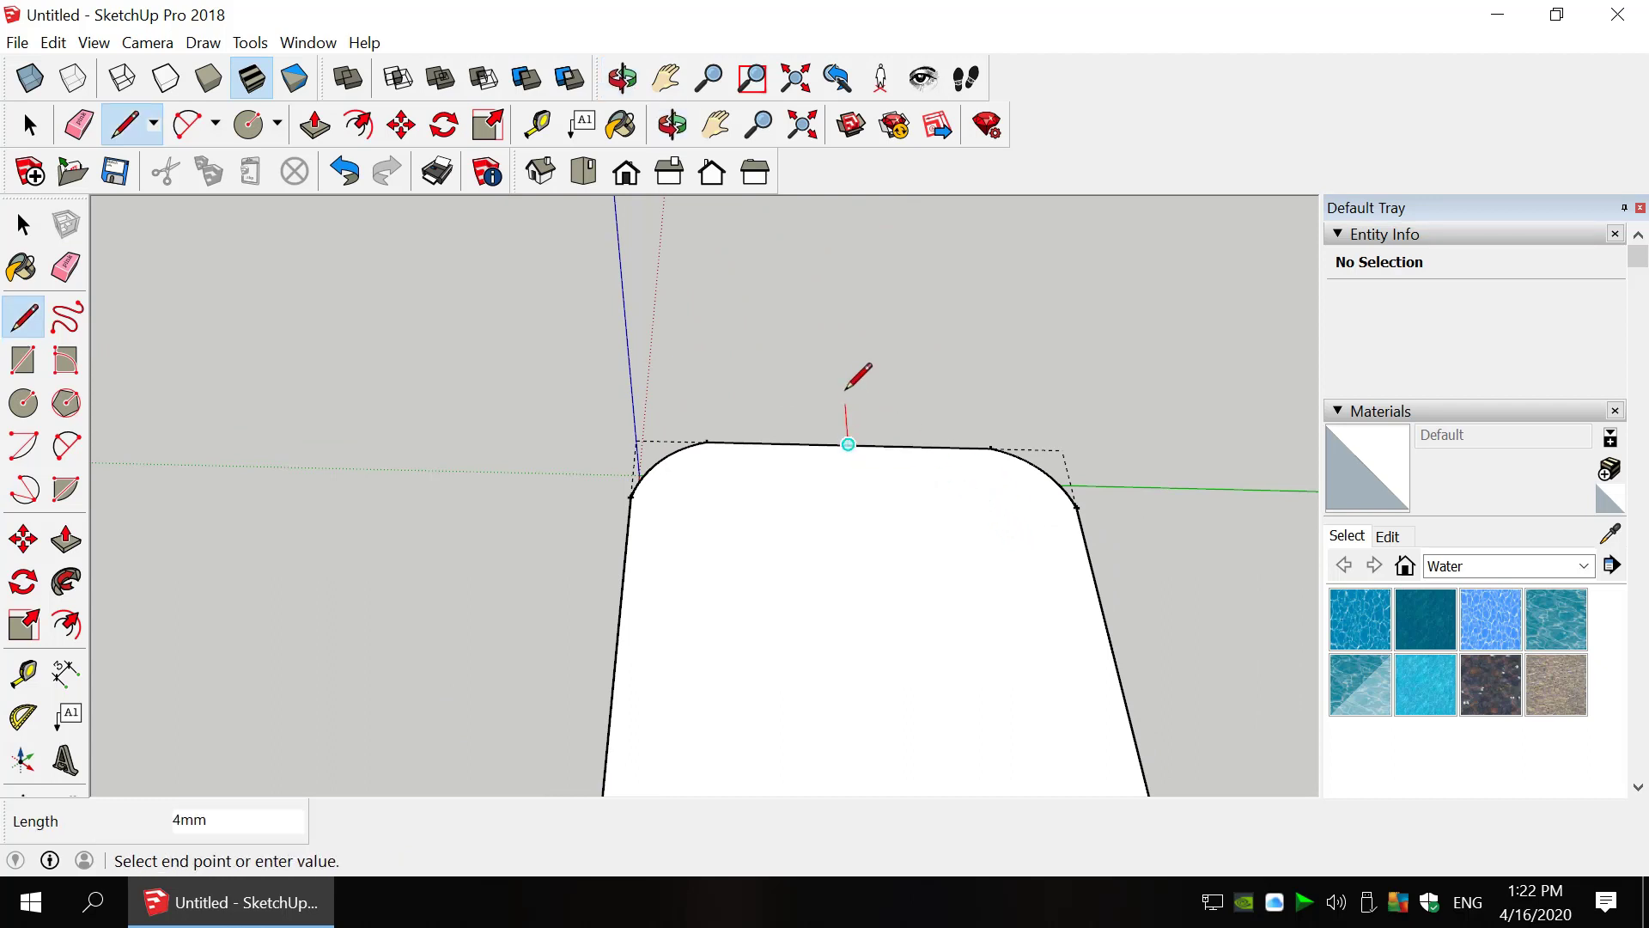
left_click(841, 347)
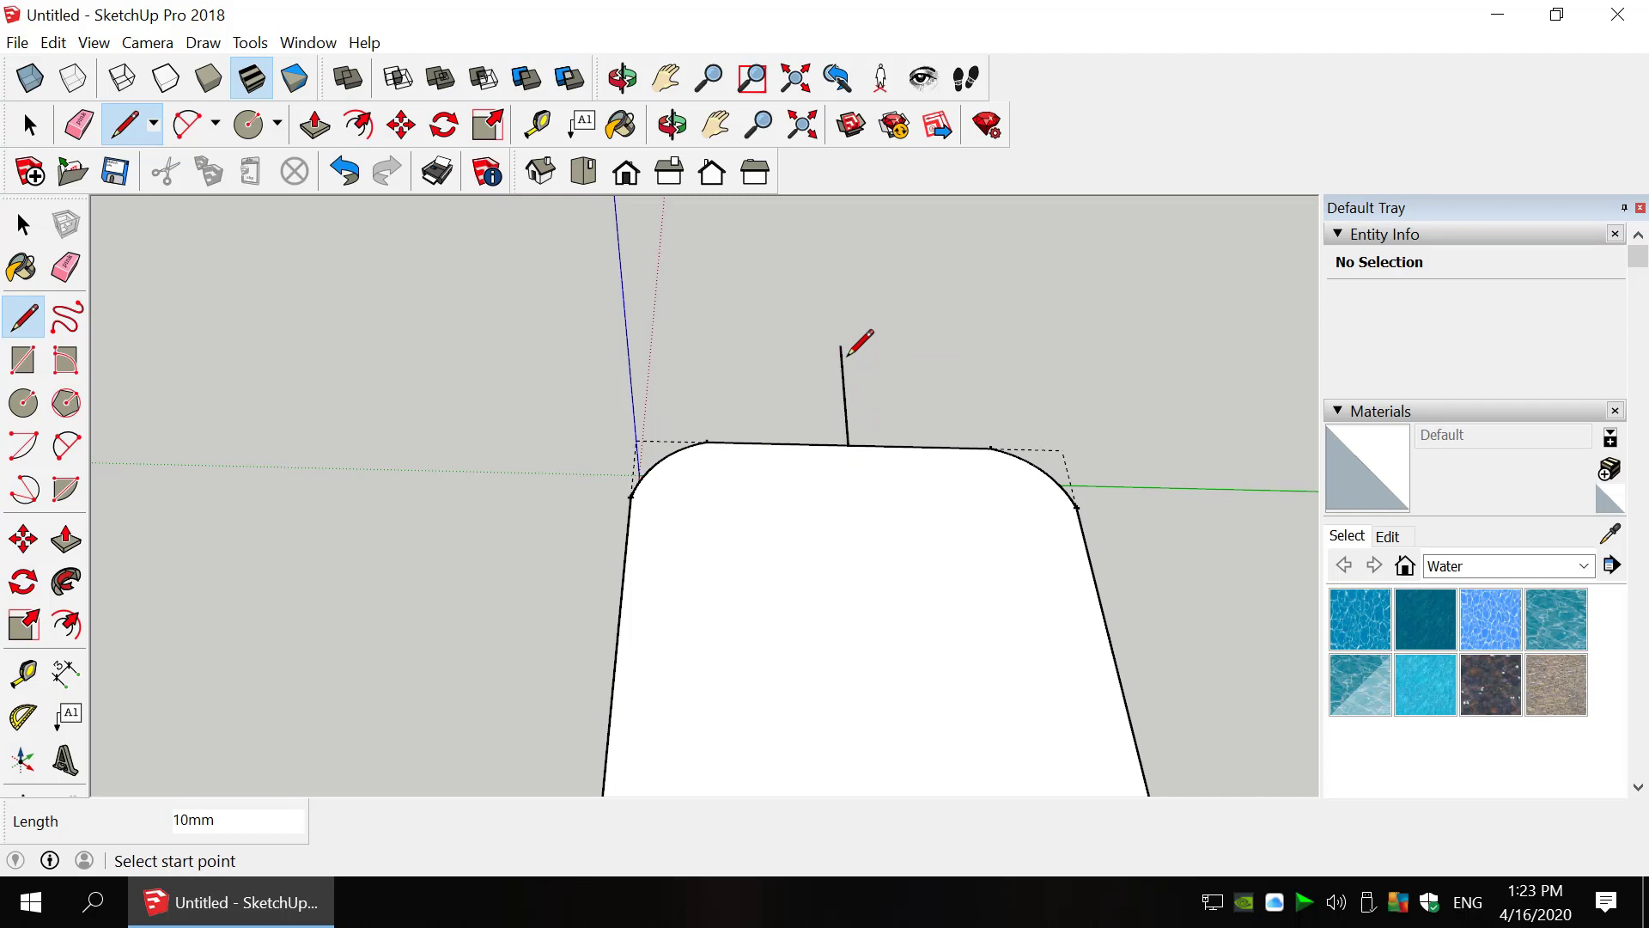
left_click(841, 344)
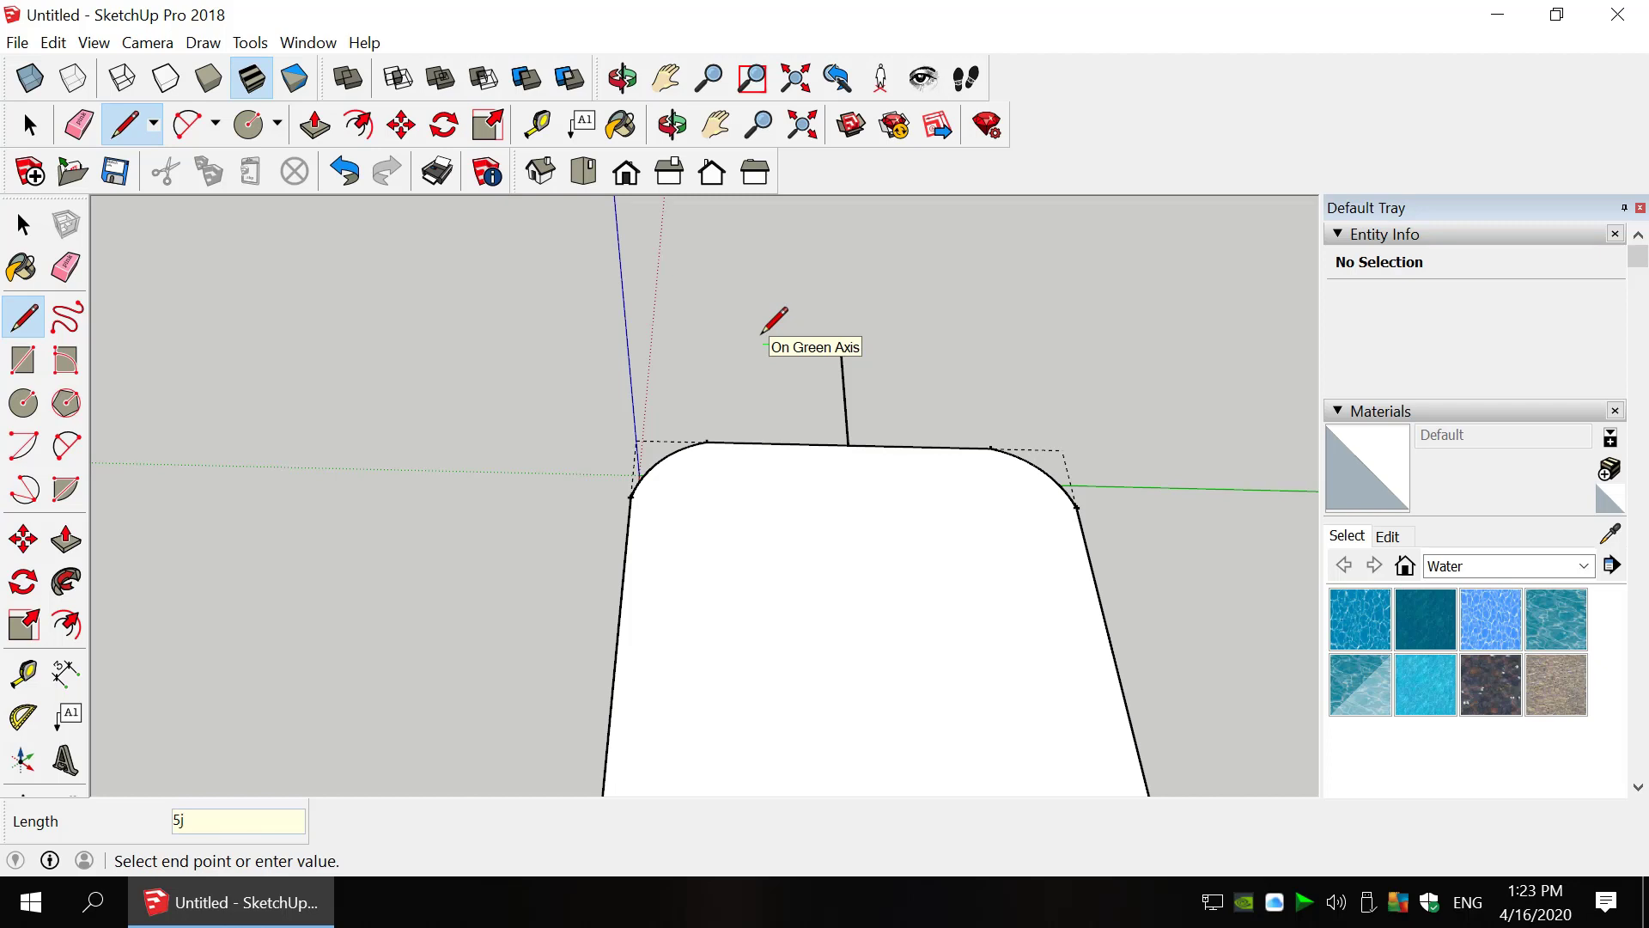
key("BackSpace")
type("mm")
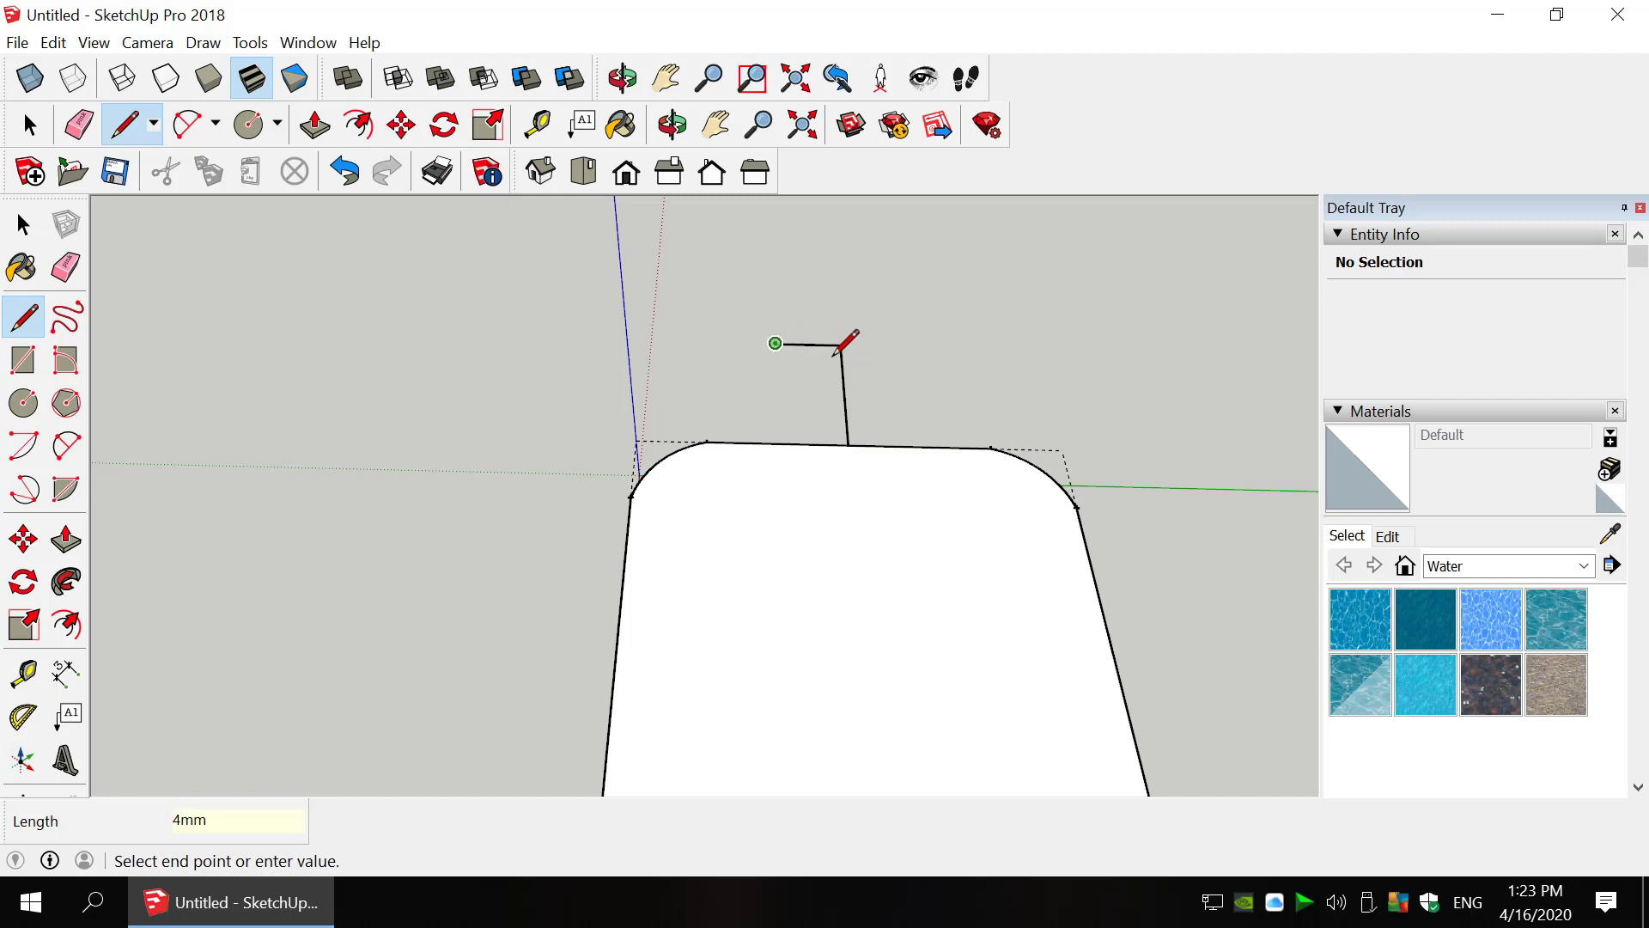
key("Return")
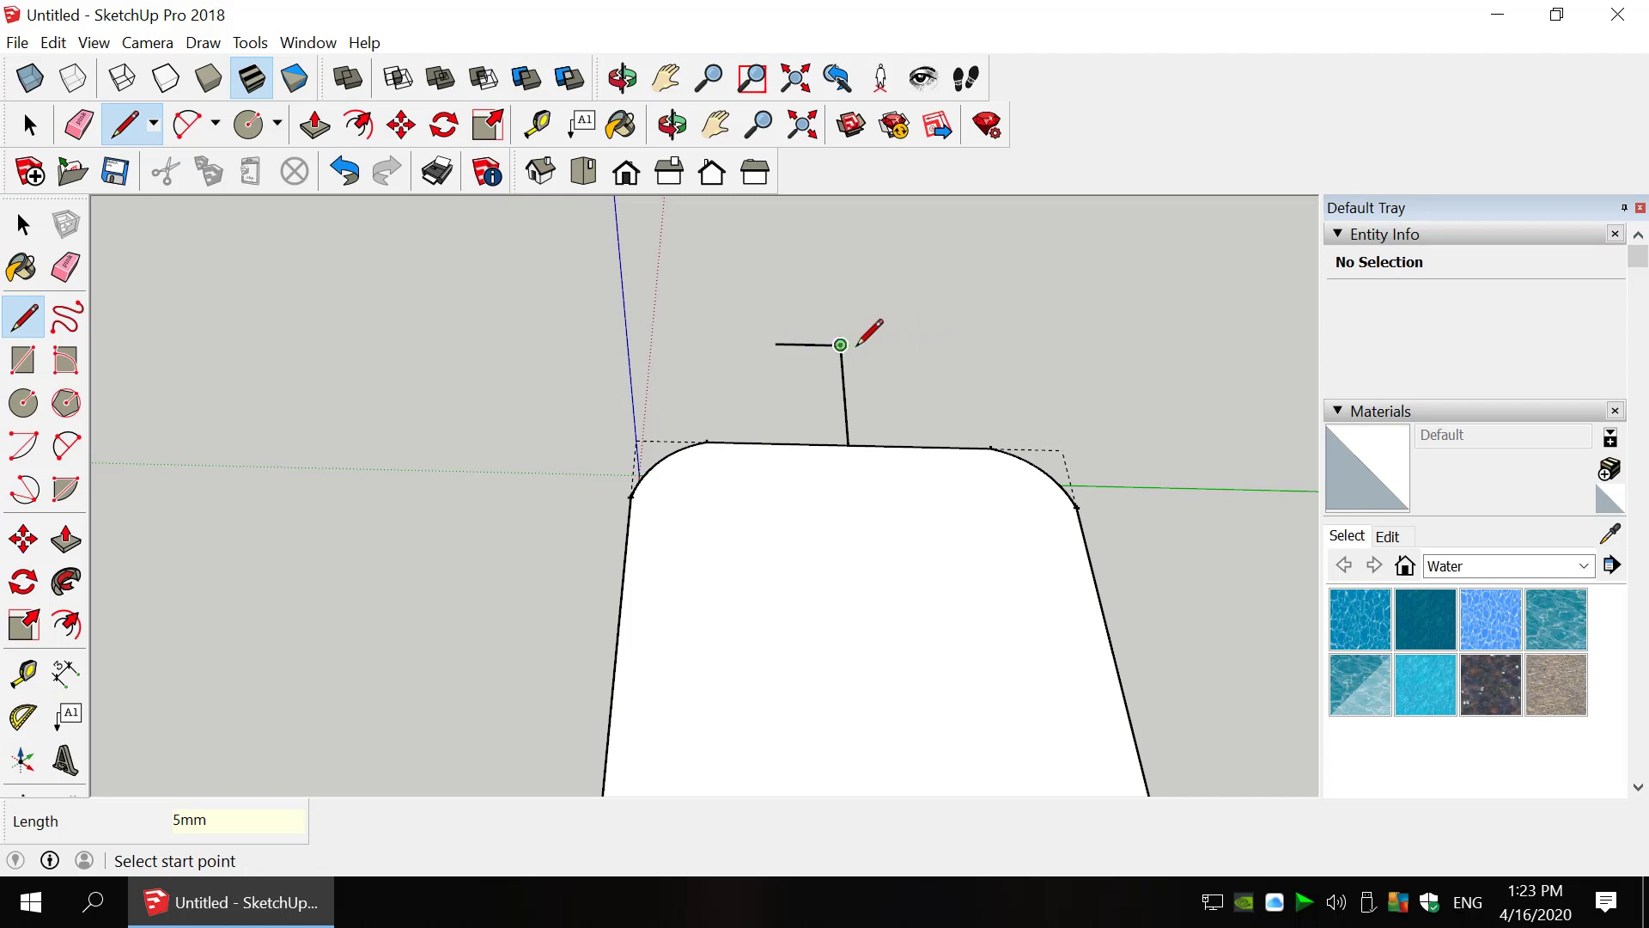
mouse_move(856, 345)
left_mouse_down()
mouse_move(904, 349)
mouse_move(942, 295)
left_mouse_up()
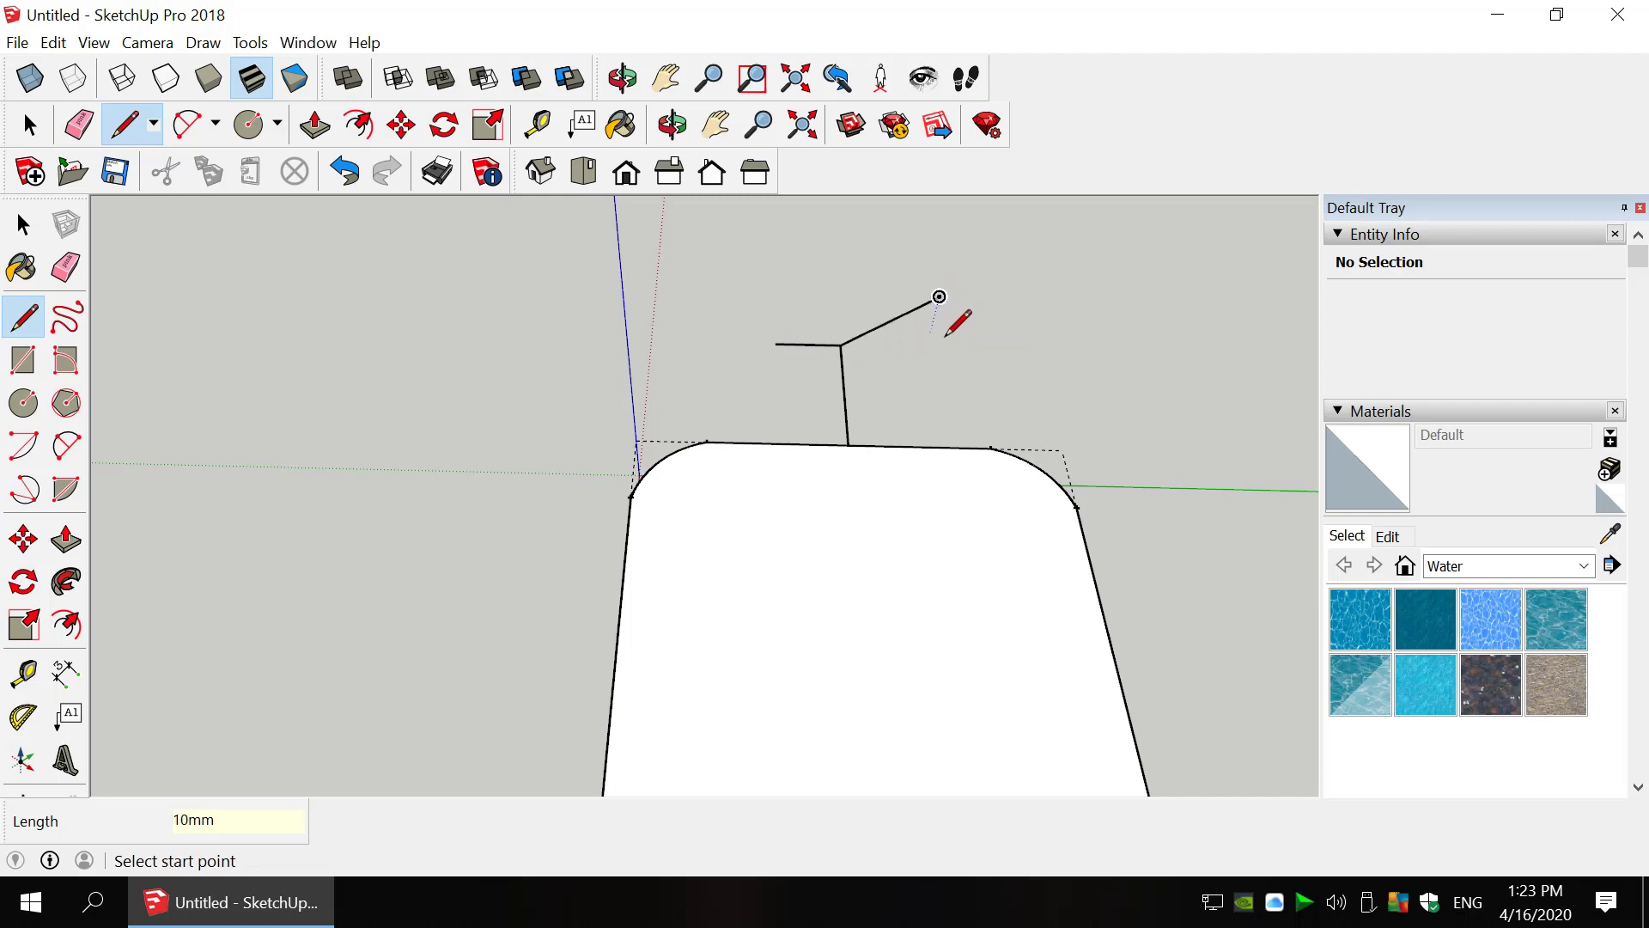
key("e")
left_click(912, 311)
- Complete the 10 mm square tab outline with a second 5 mm line and two sides to the slab, and erase its centre line
key("l")
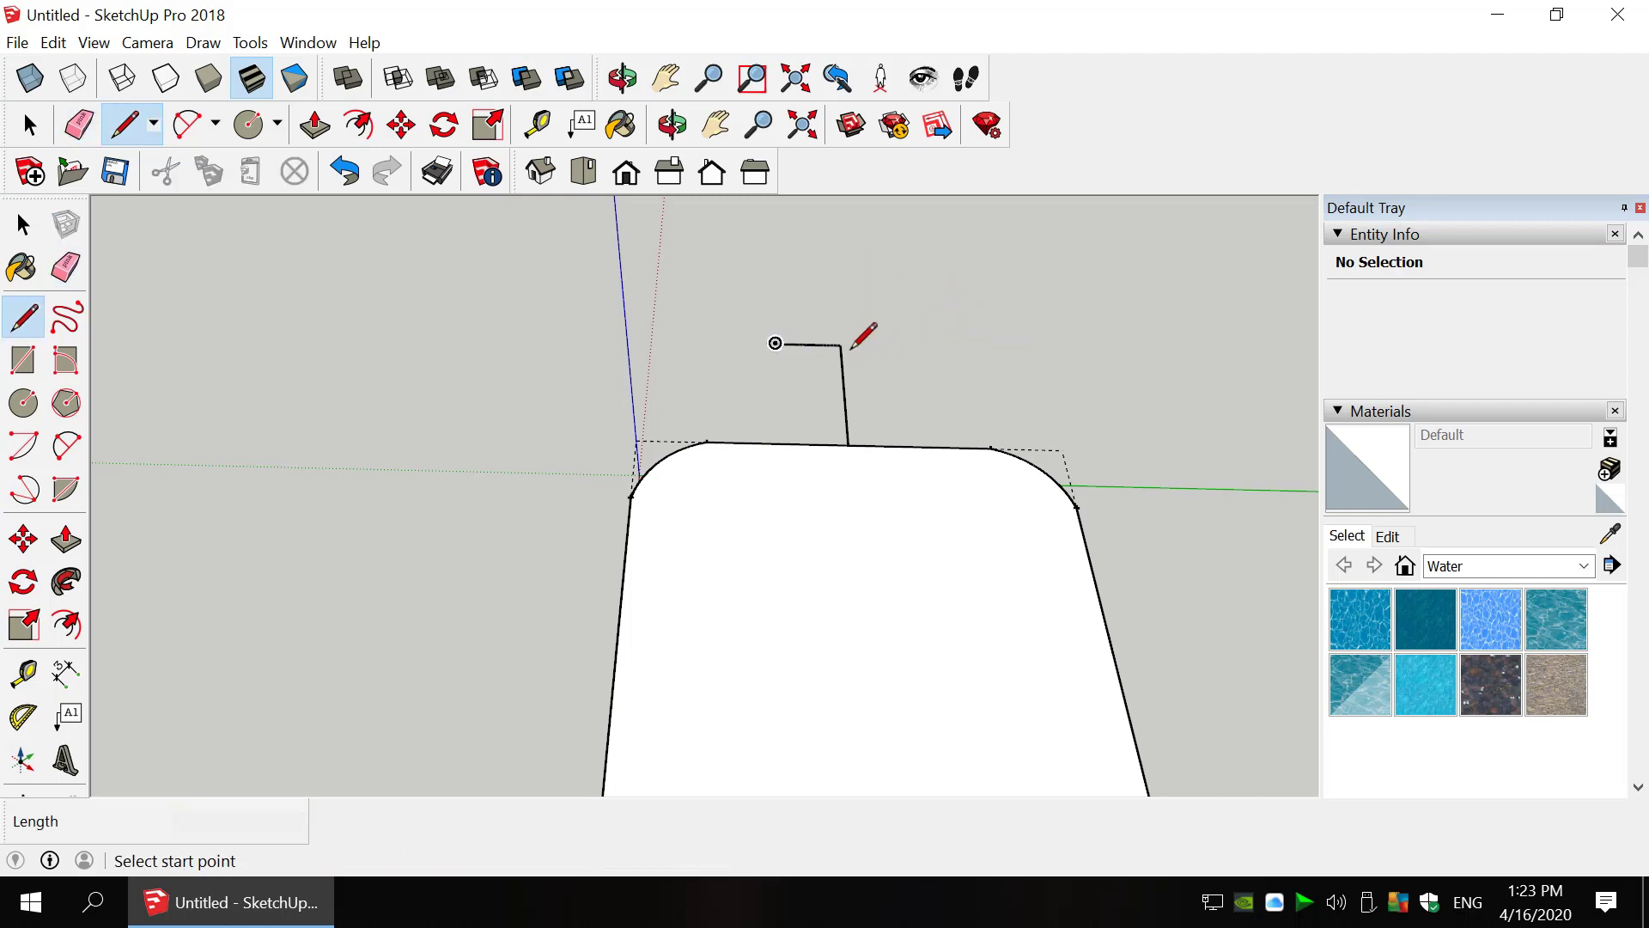
left_click(841, 344)
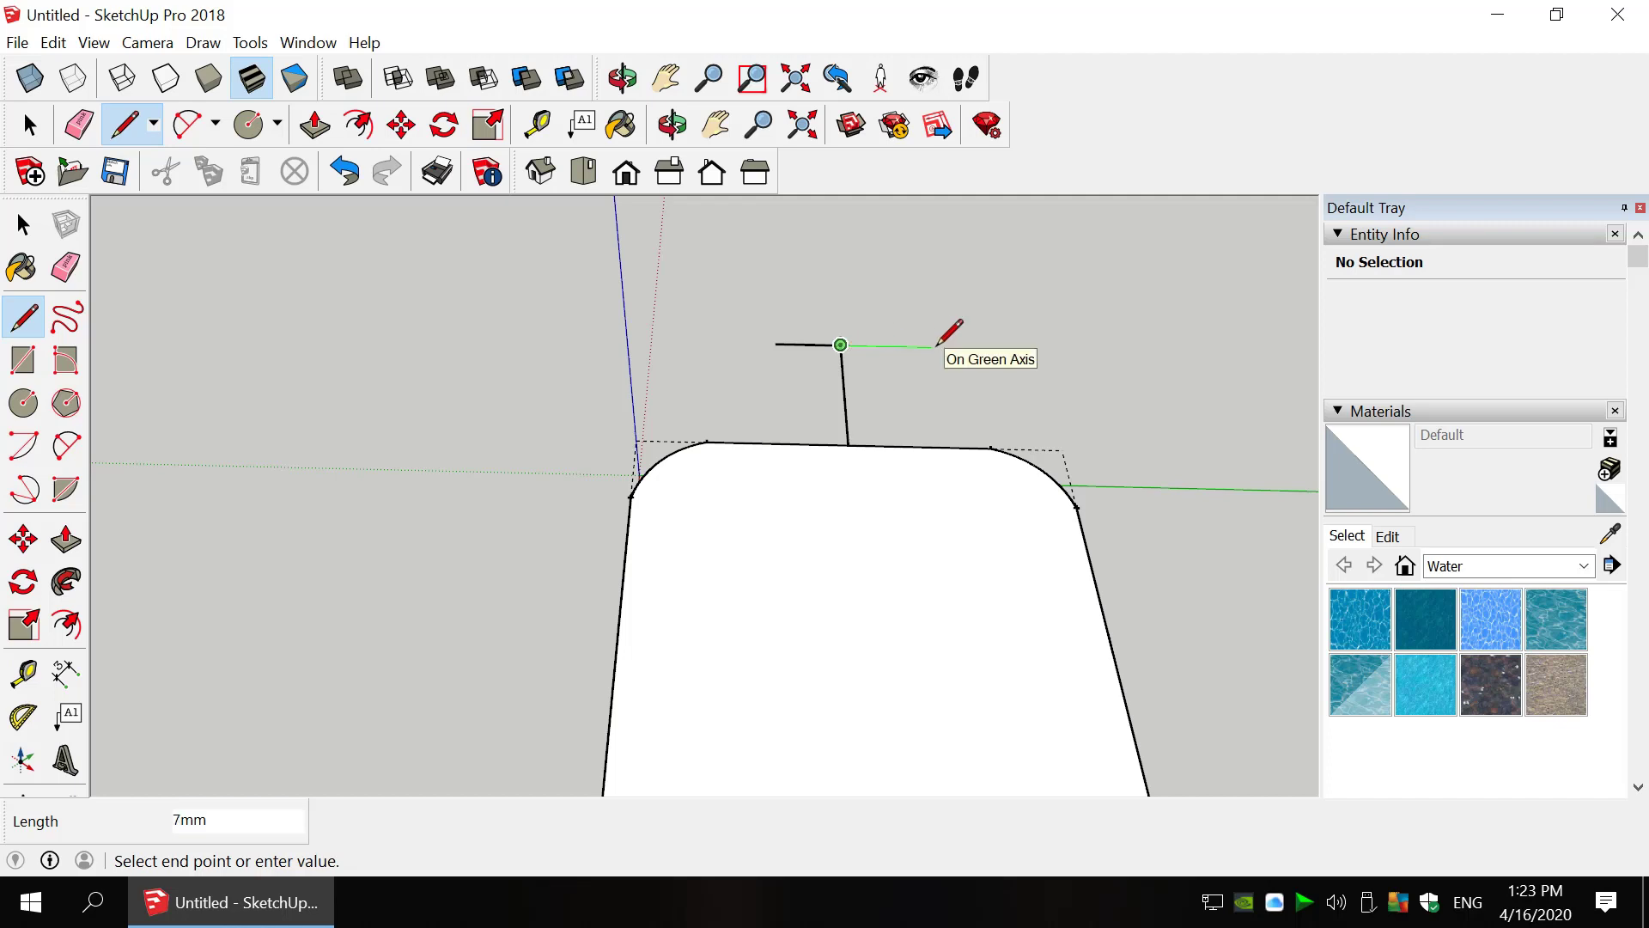
key("Return")
left_click(918, 446)
left_click(776, 344)
left_click(778, 444)
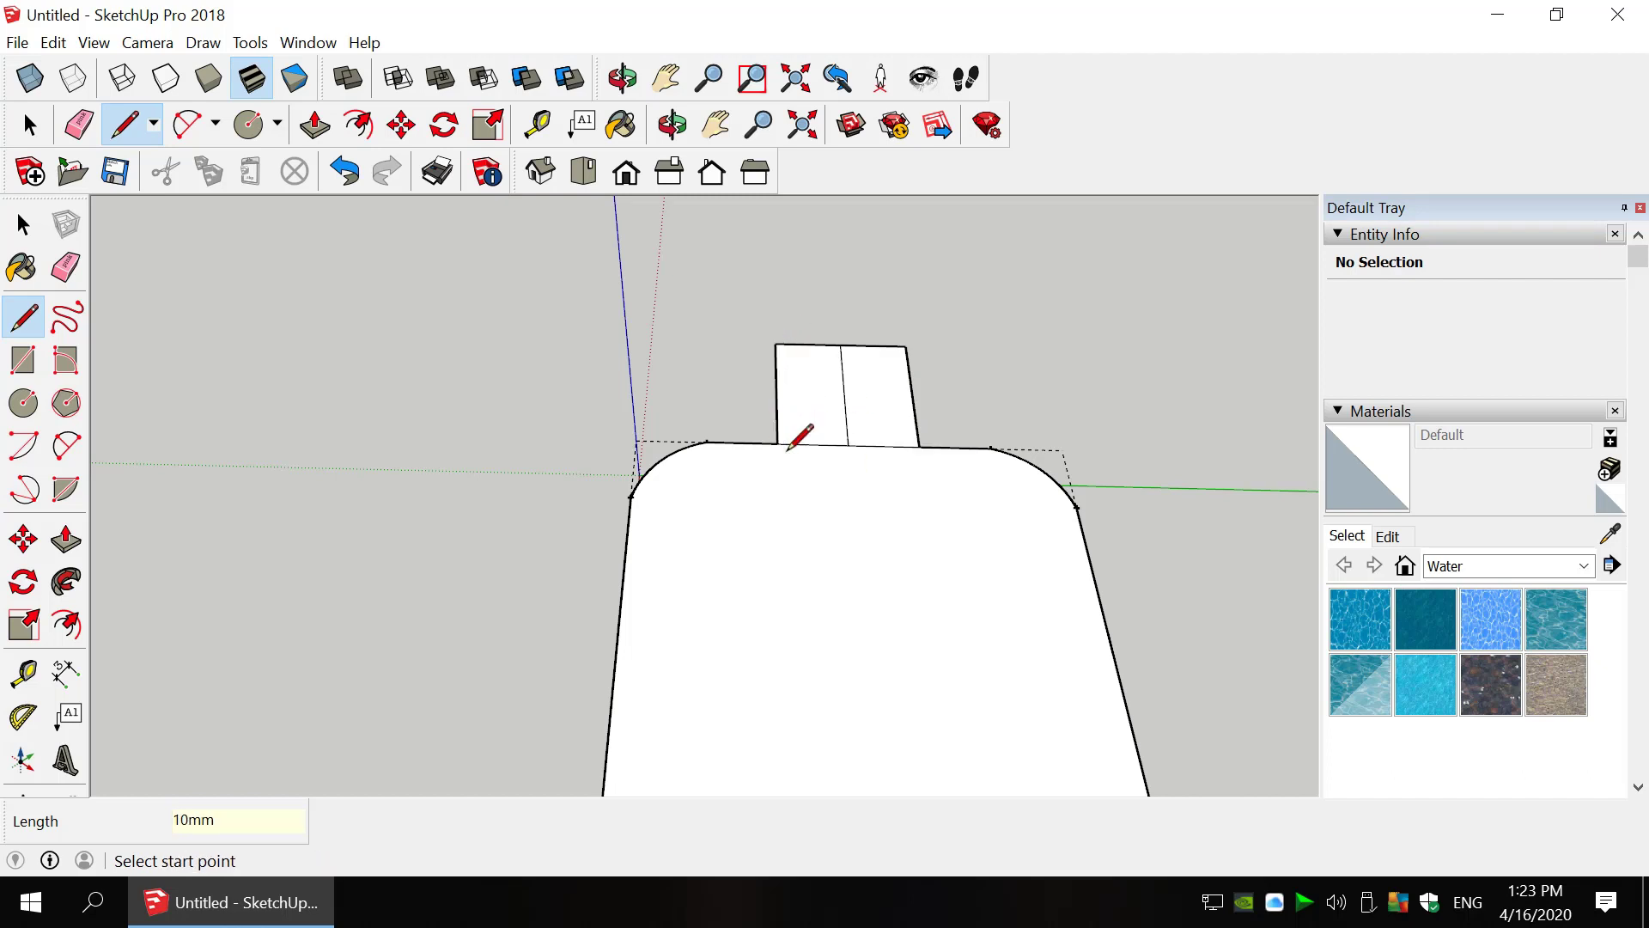
key("e")
left_click(844, 400)
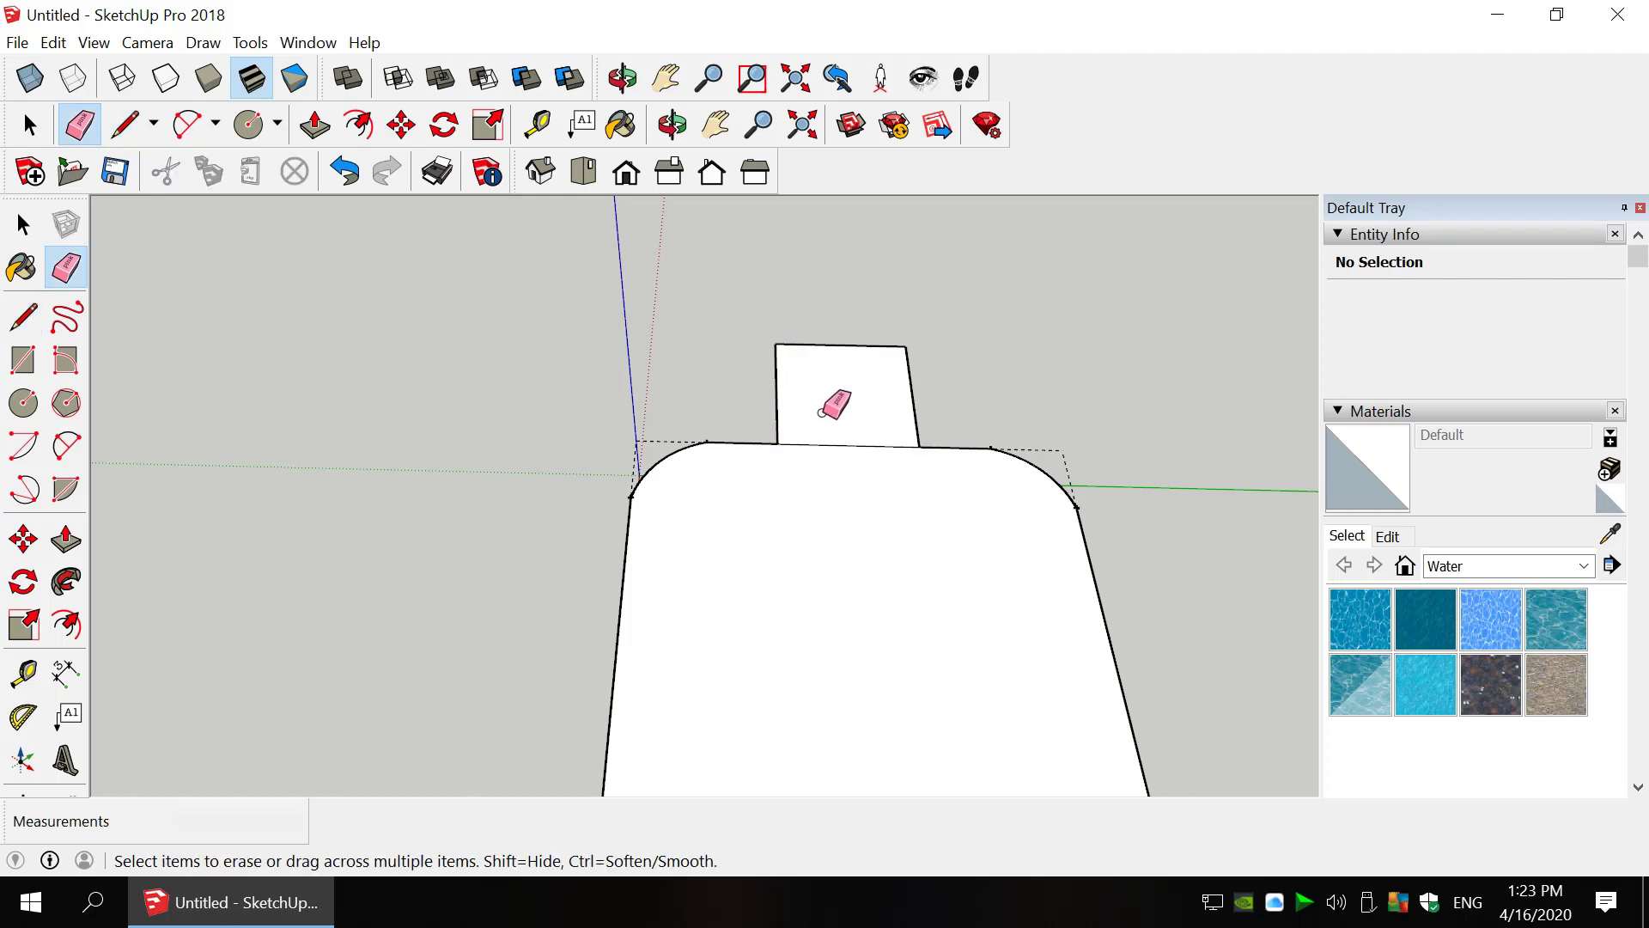
- Try to erase the shared edge between the tab and the slab's top face
left_click(849, 465)
key("o")
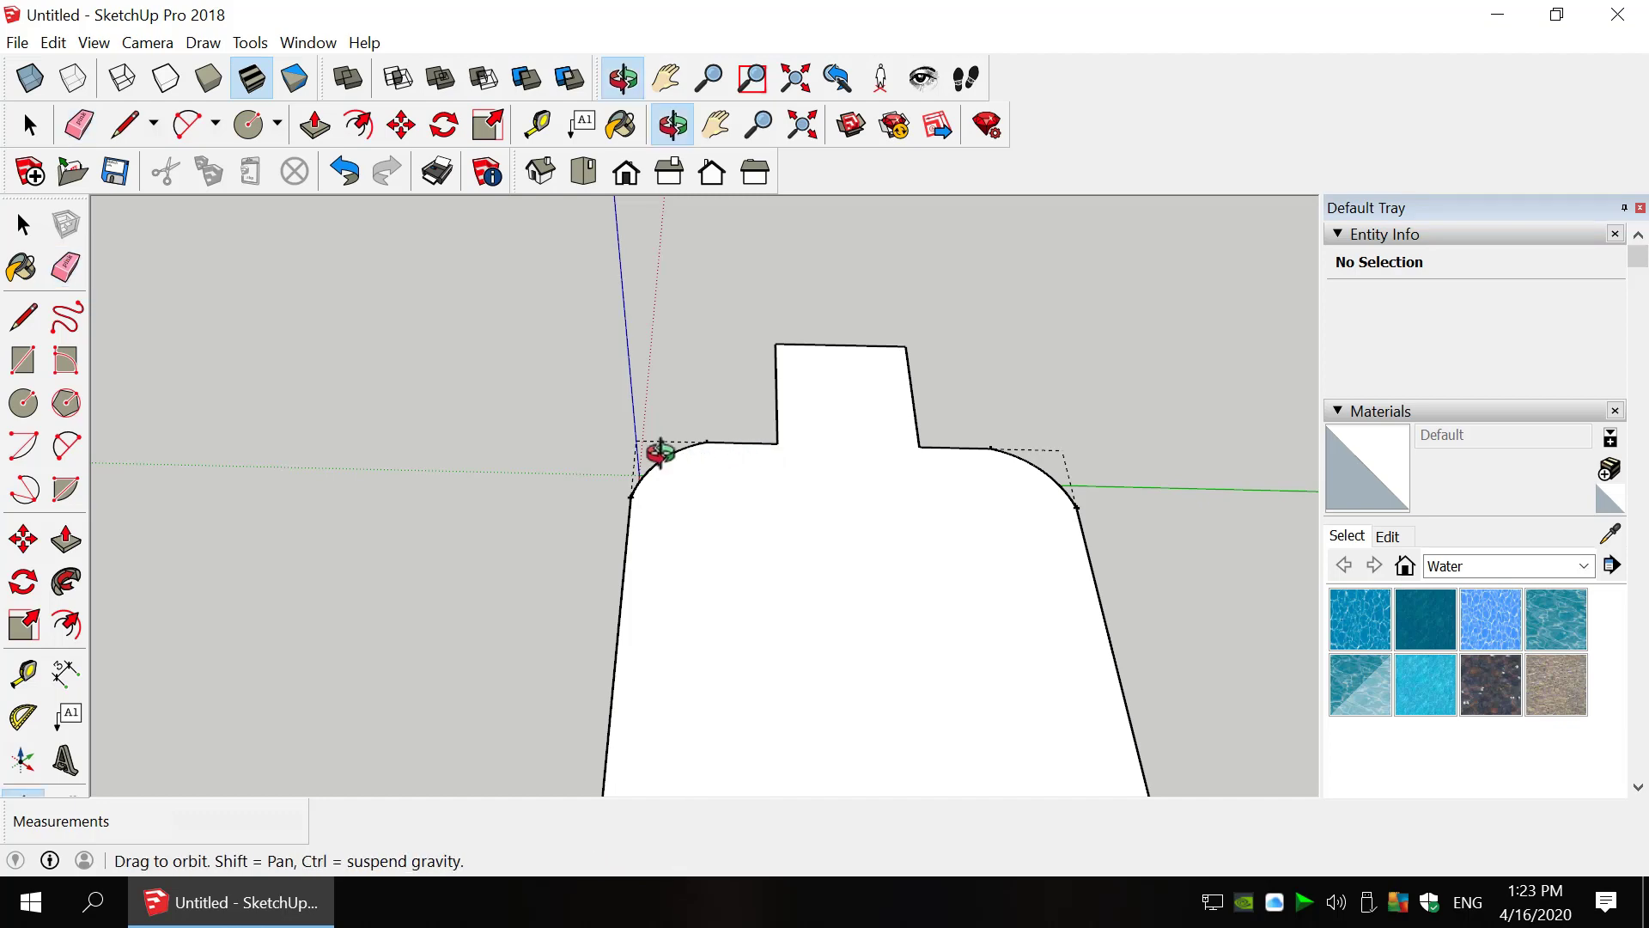
mouse_move(656, 457)
left_mouse_down()
mouse_move(987, 343)
mouse_move(519, 696)
left_mouse_up()
mouse_move(610, 581)
left_mouse_down()
mouse_move(823, 369)
mouse_move(564, 463)
mouse_move(736, 446)
mouse_move(988, 526)
mouse_move(816, 640)
left_mouse_up()
key("ctrl+z")
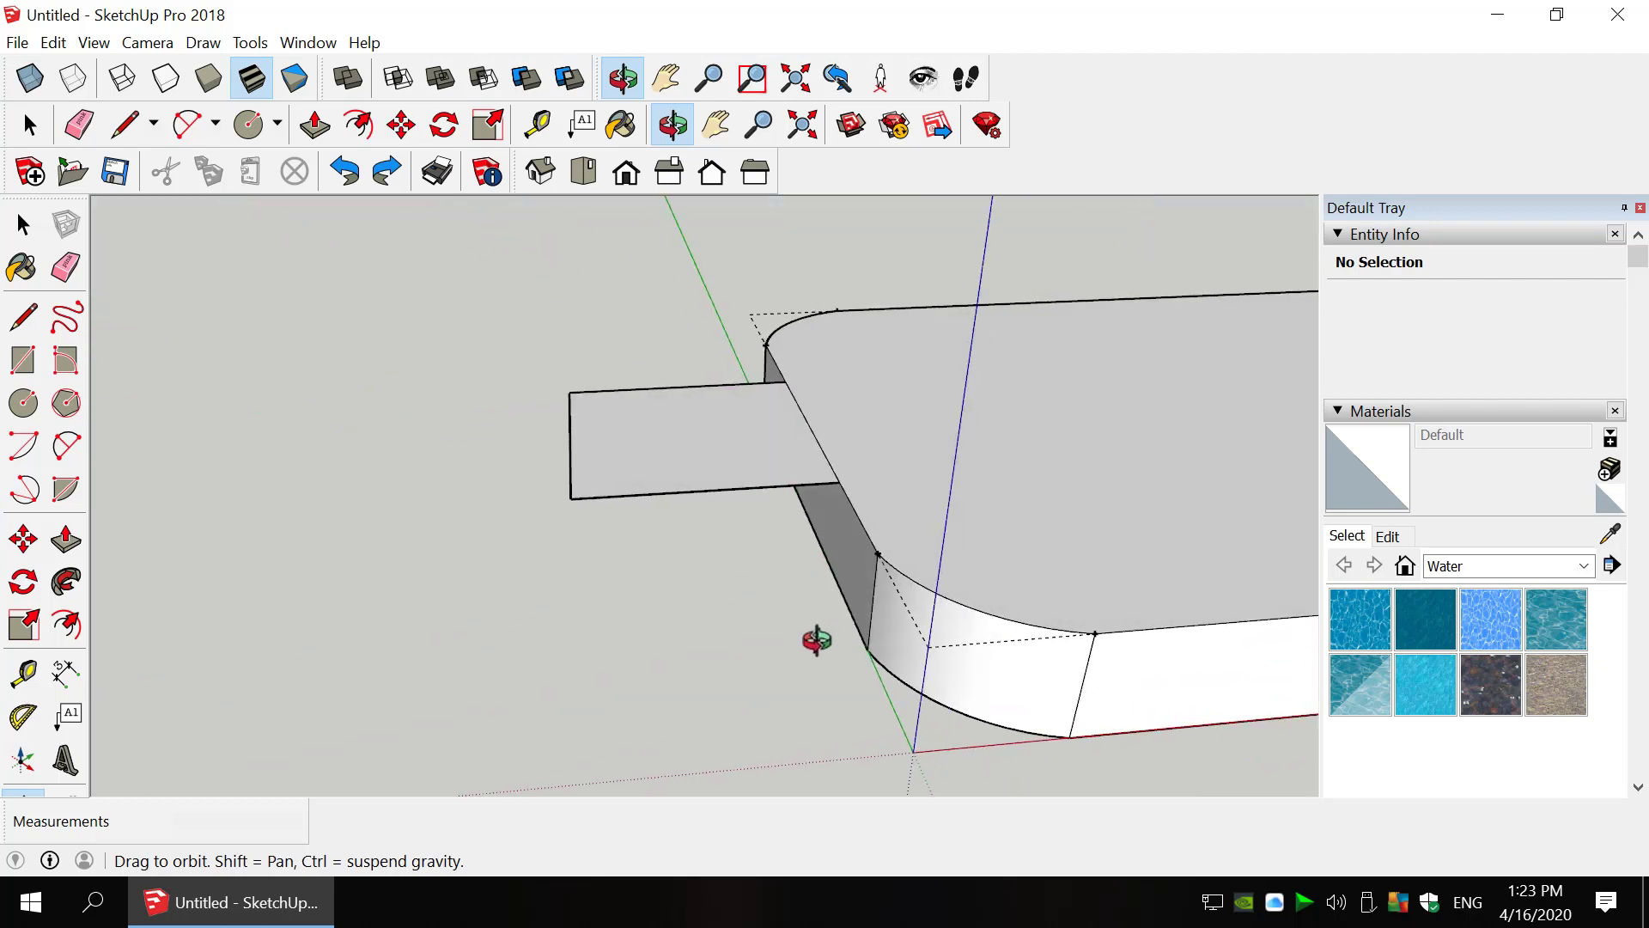
key("e")
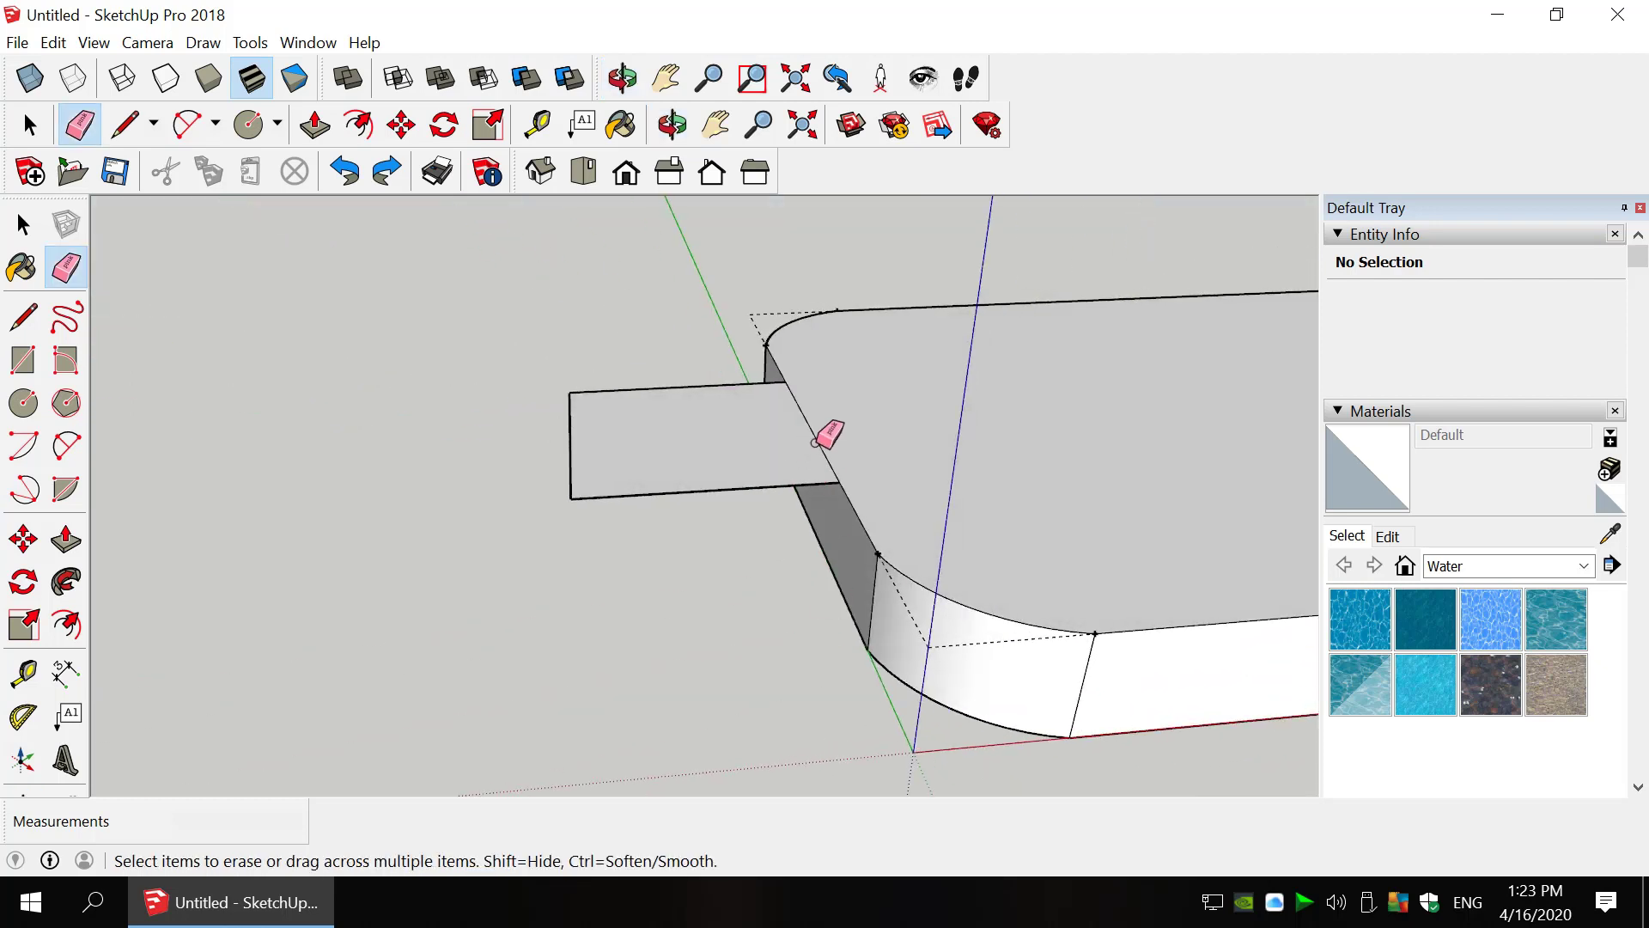
left_click(814, 439)
key("o")
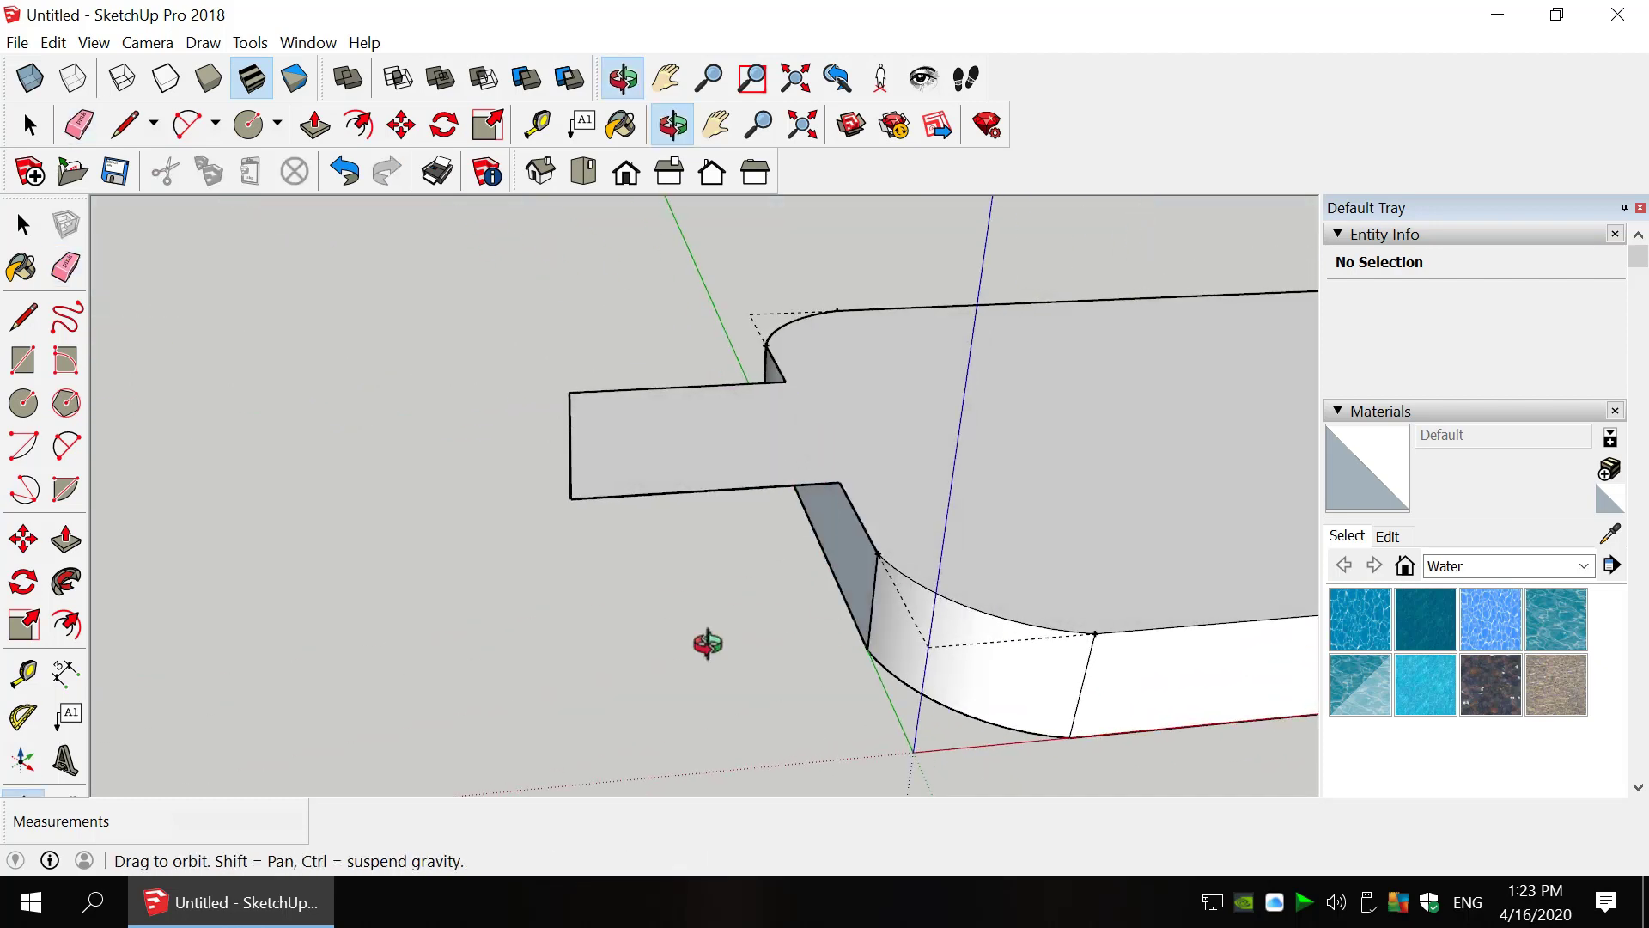
mouse_move(707, 640)
left_mouse_down()
mouse_move(961, 386)
mouse_move(944, 455)
mouse_move(858, 582)
mouse_move(799, 416)
left_mouse_up()
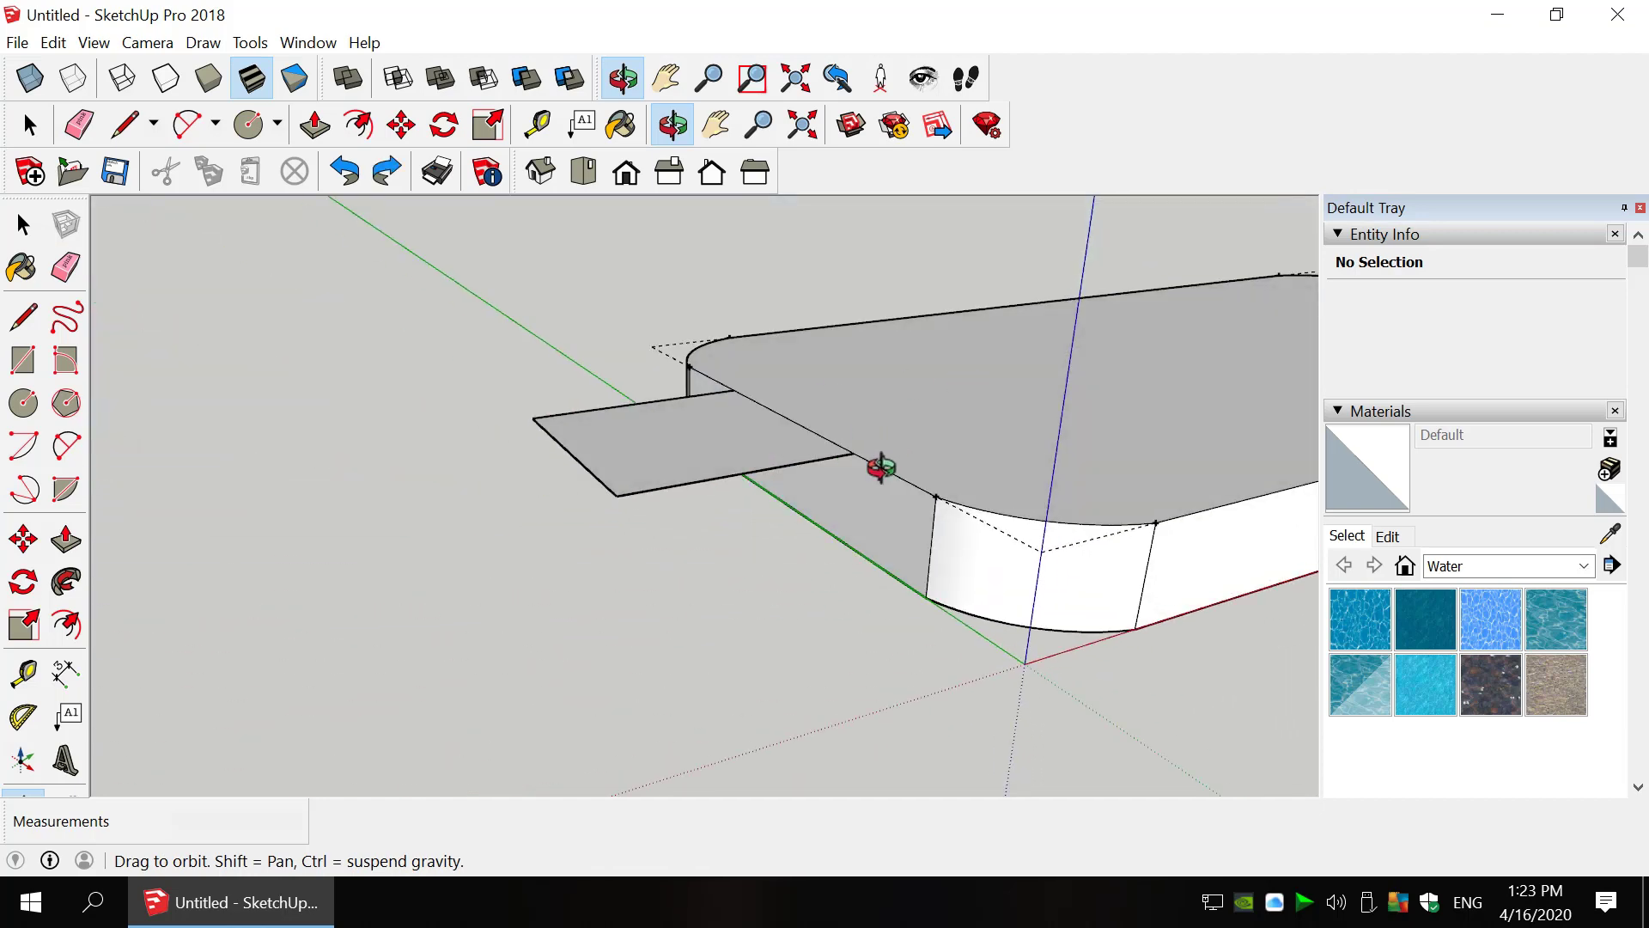
- Extrude the tab face downward until it is flush with the slab's underside
left_click_drag(795, 555, 959, 323)
key("p")
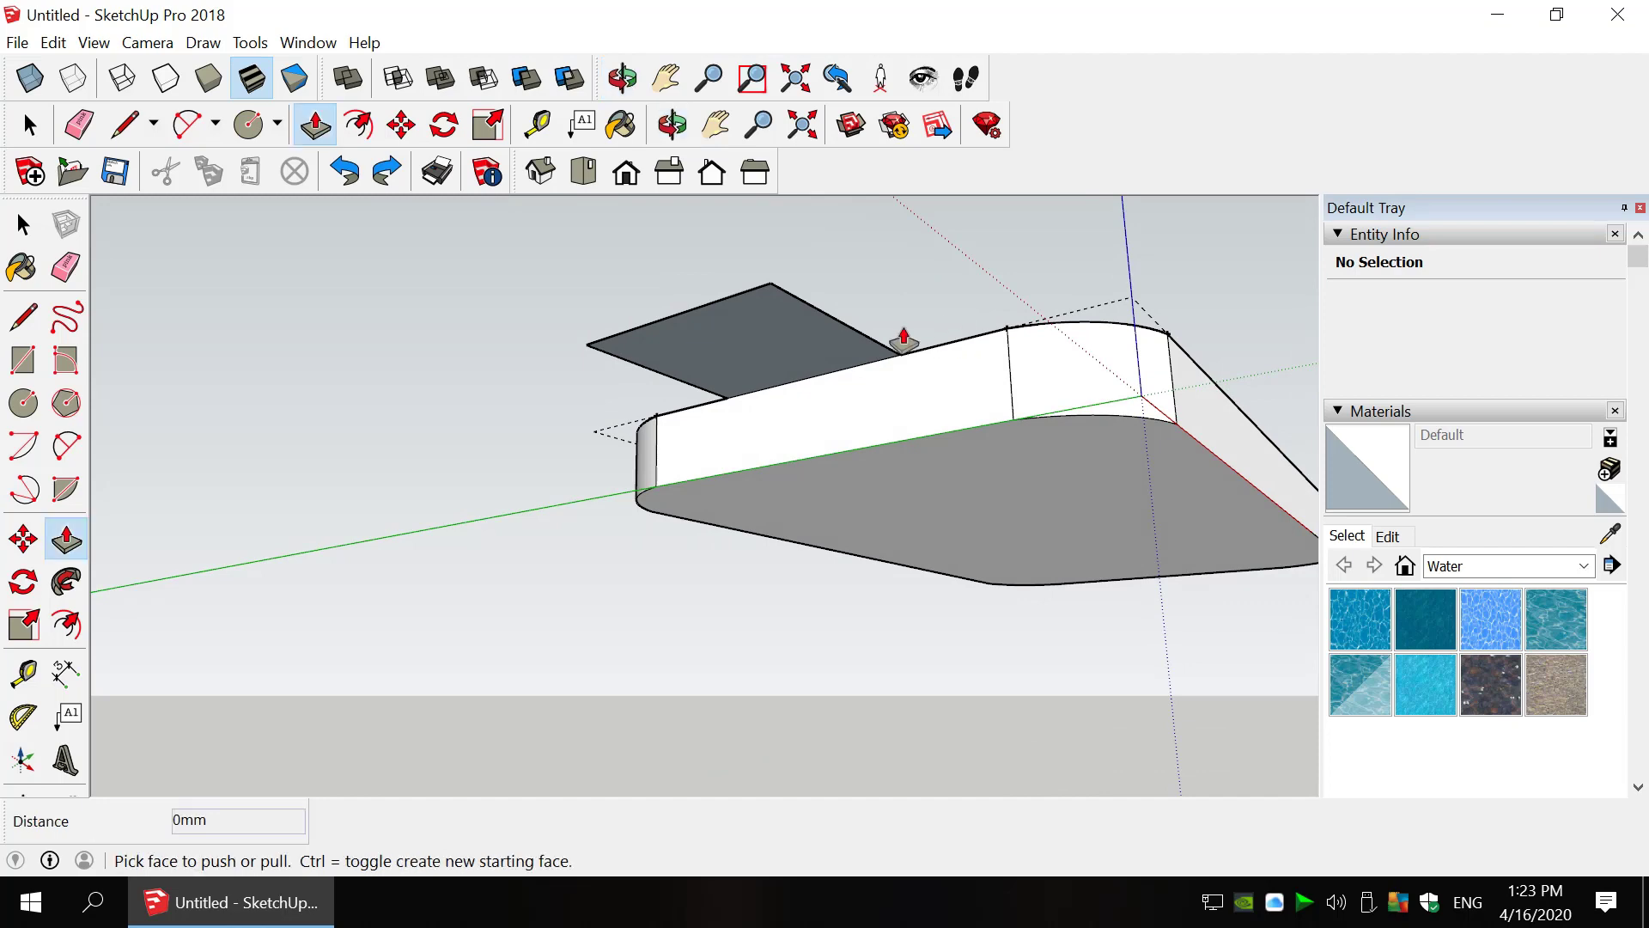
left_click_drag(784, 338, 616, 748)
- Erase the edge separating the extruded tab's top face from the slab's top face
key("o")
key("e")
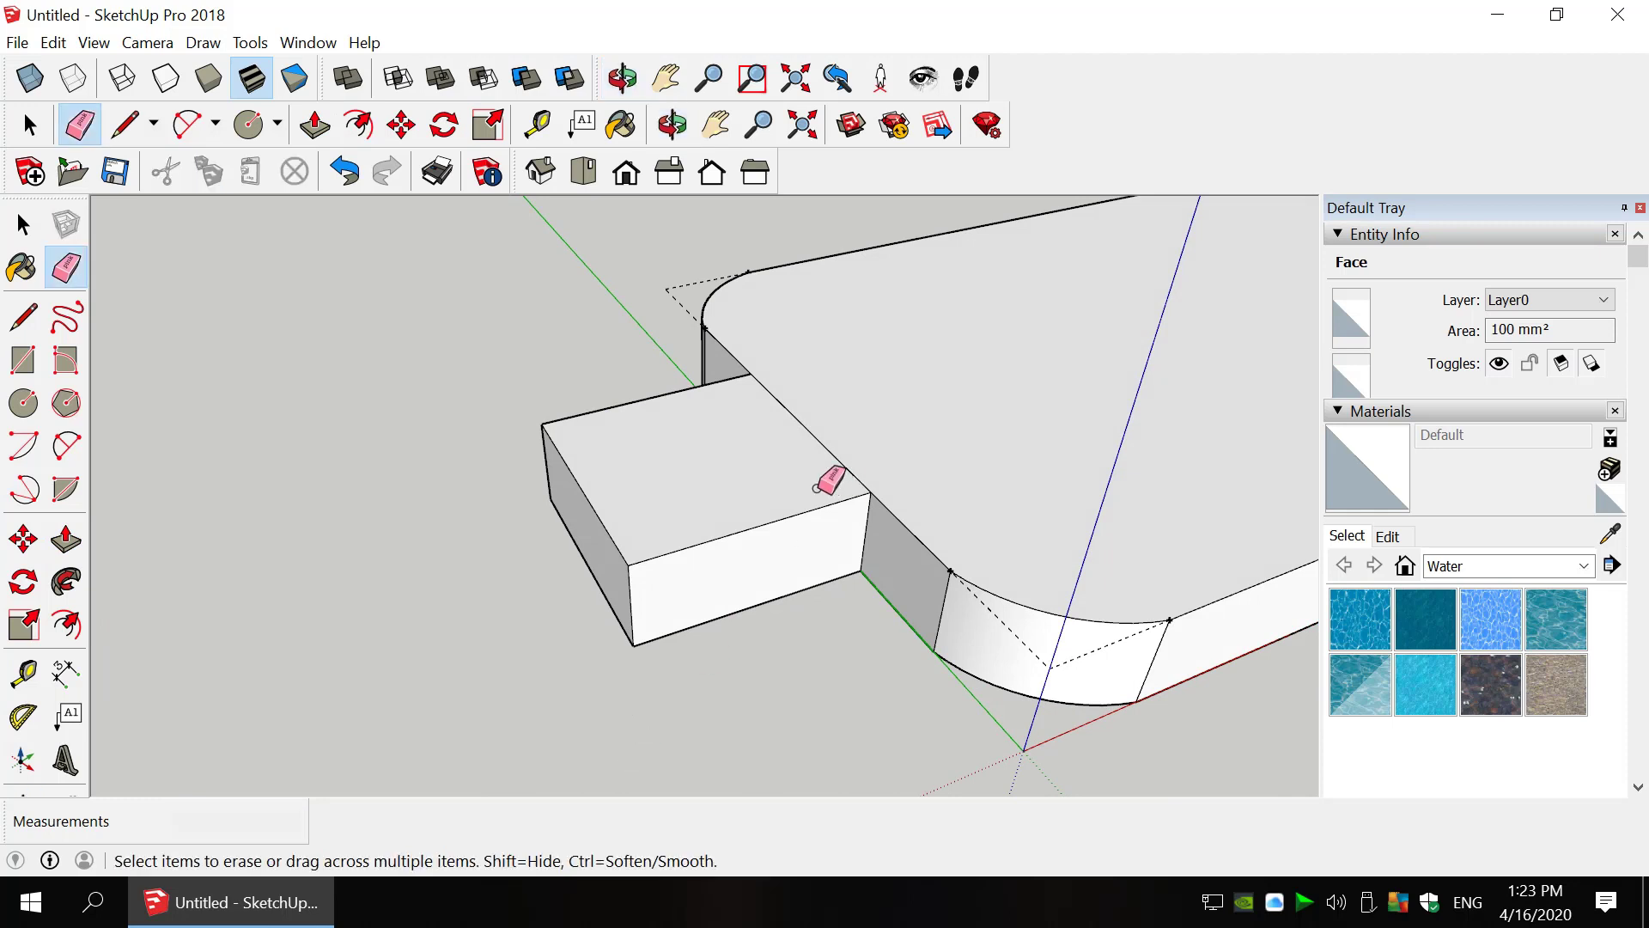
scroll(885, 451, "down", 2)
scroll(890, 453, "down", 1)
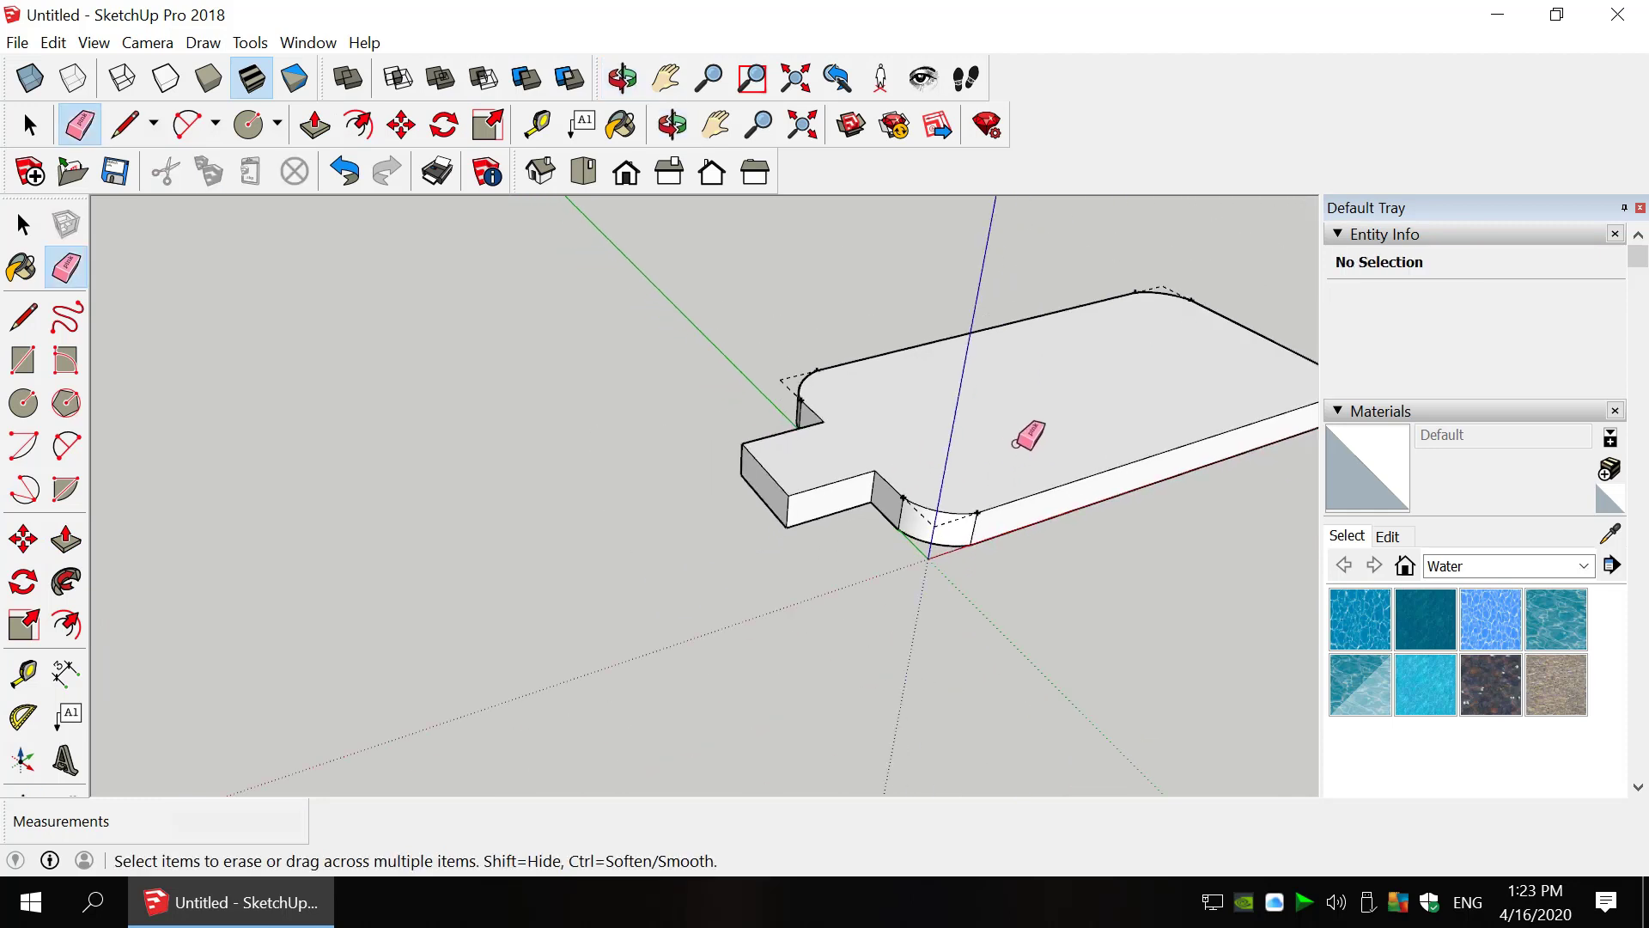
- Try placing guide points 2 mm from one outer corner of the tab, along both adjoining top edges
key("o")
mouse_move(1160, 446)
left_mouse_down()
mouse_move(1261, 448)
mouse_move(1270, 350)
mouse_move(662, 427)
mouse_move(257, 504)
left_mouse_up()
left_click_drag(607, 359, 762, 417)
key("t")
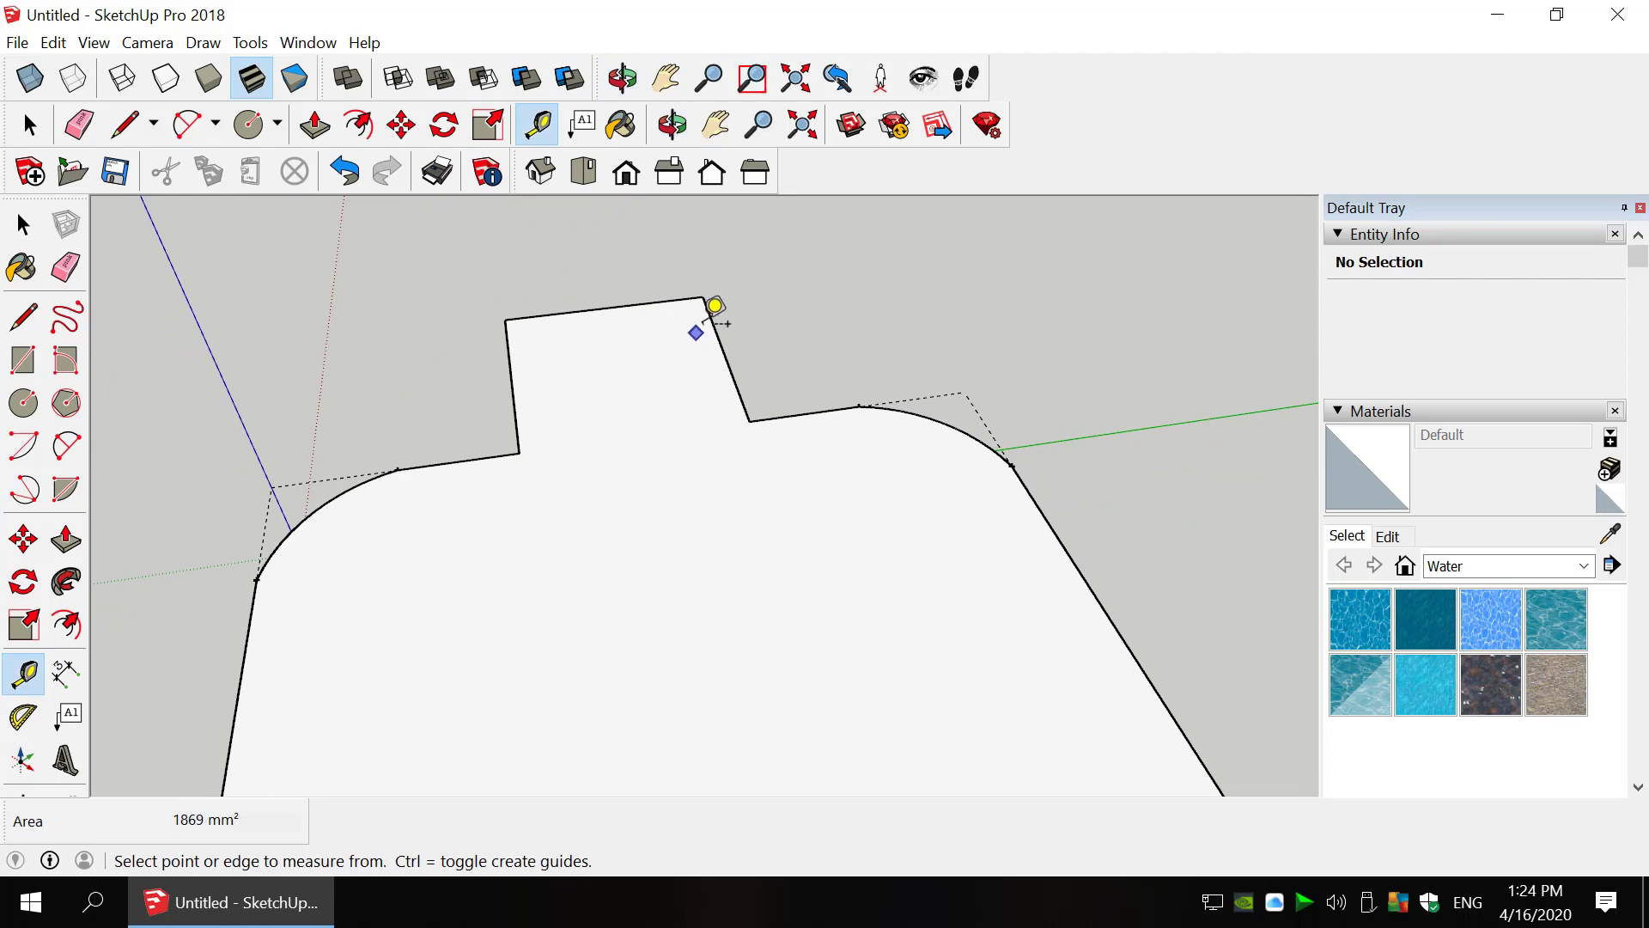
left_click(702, 296)
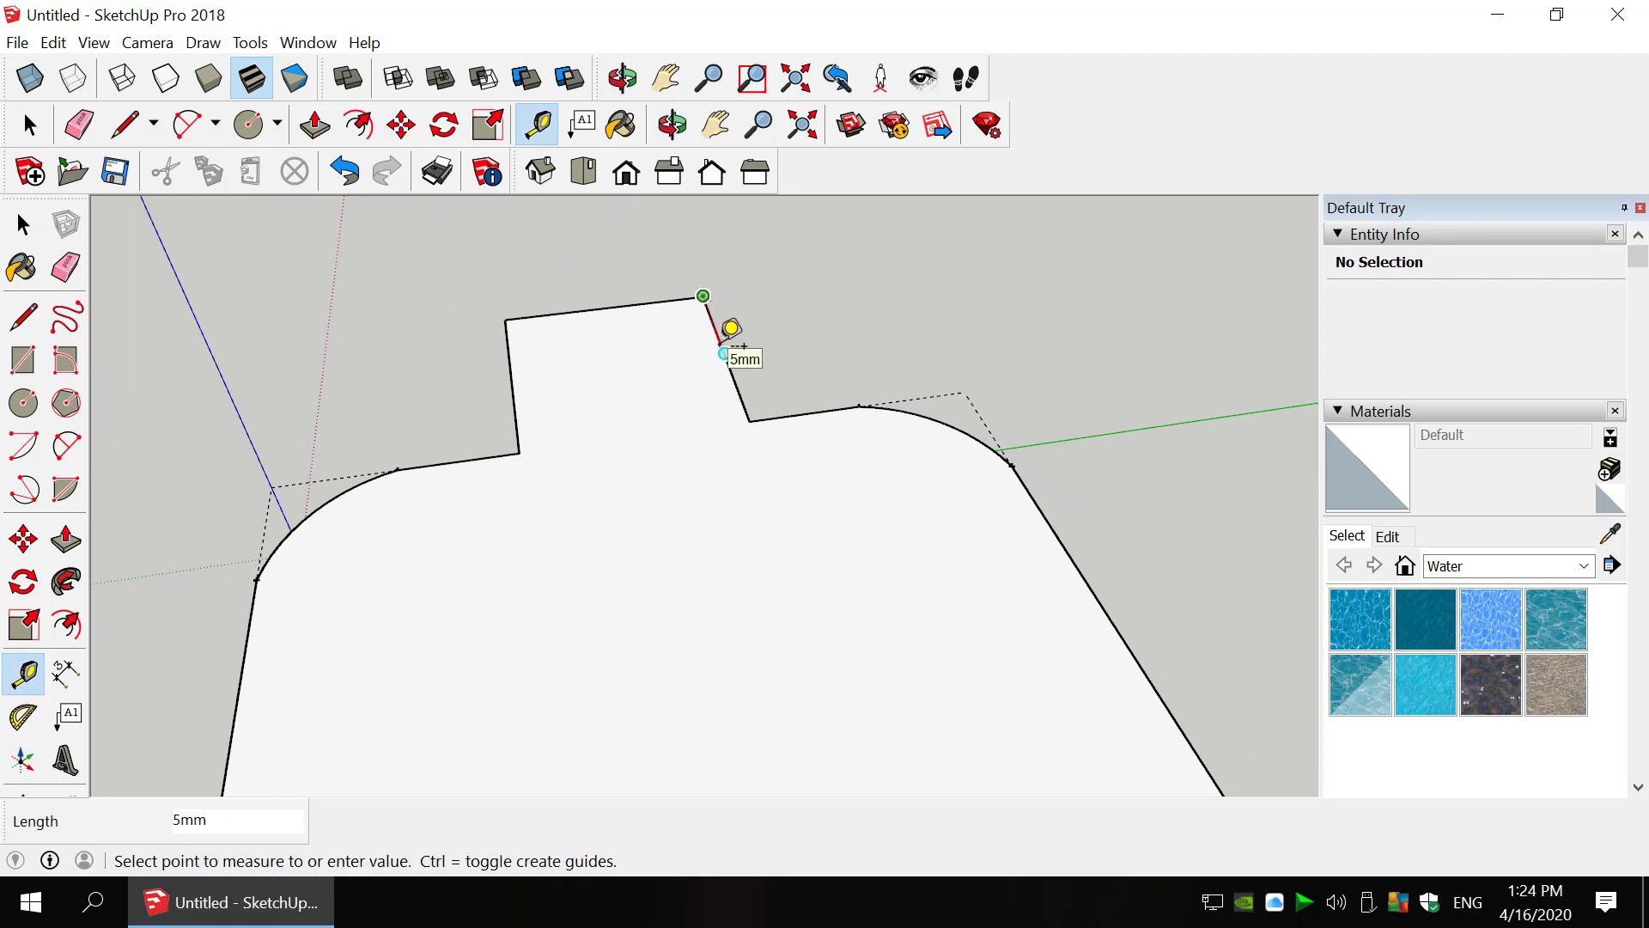
key("Return")
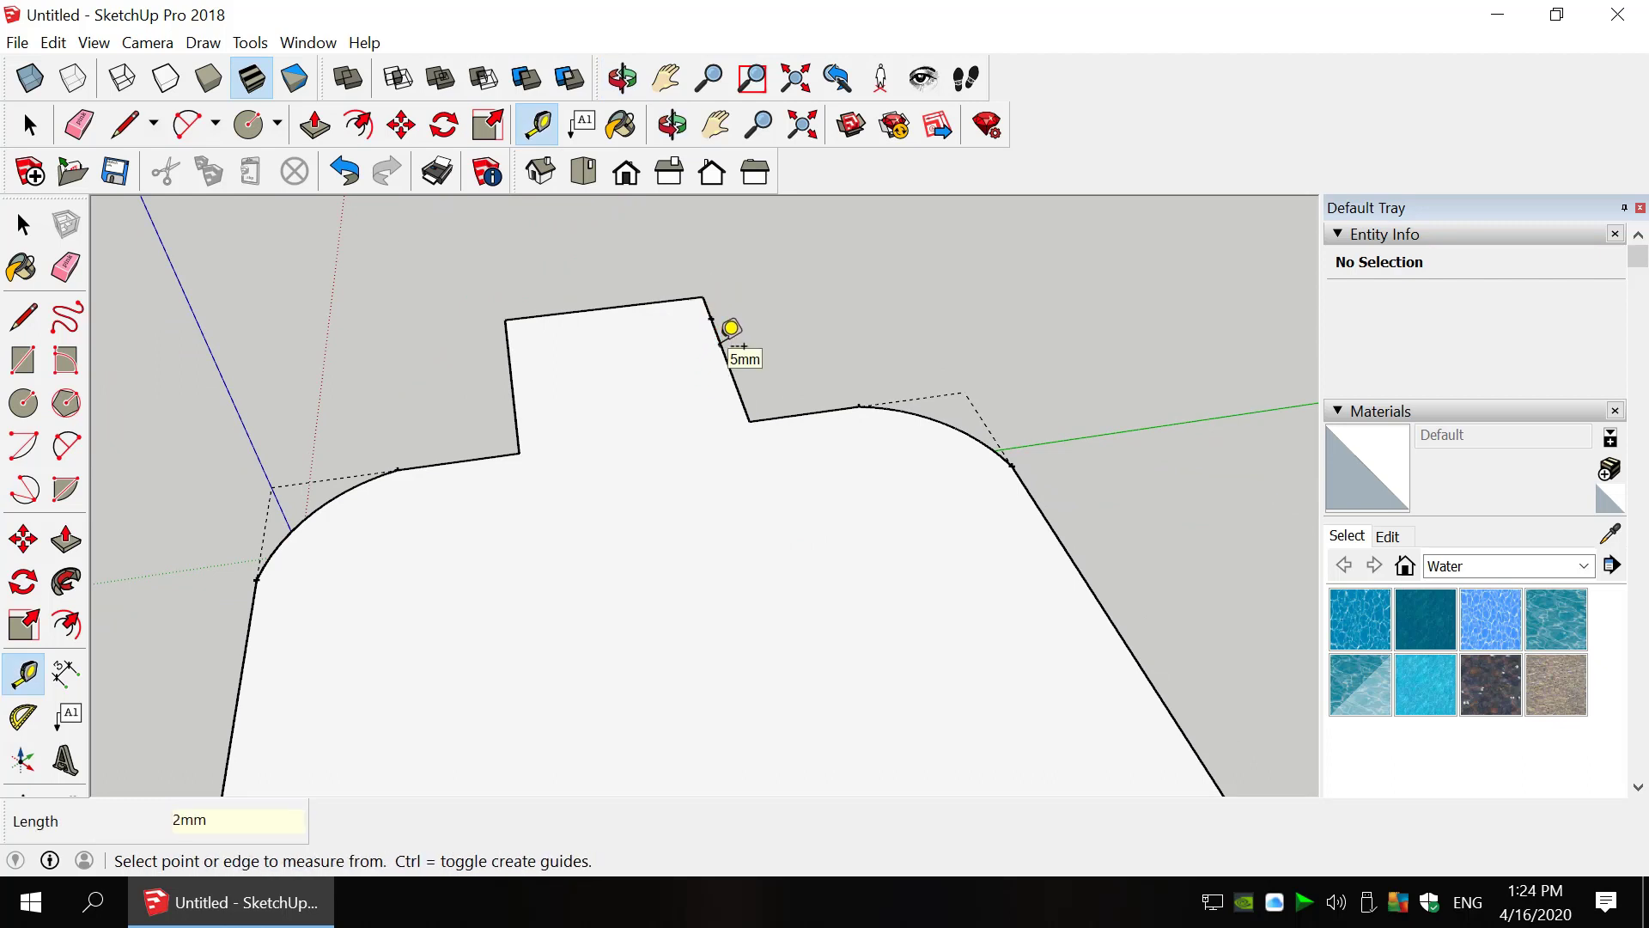
left_click(703, 295)
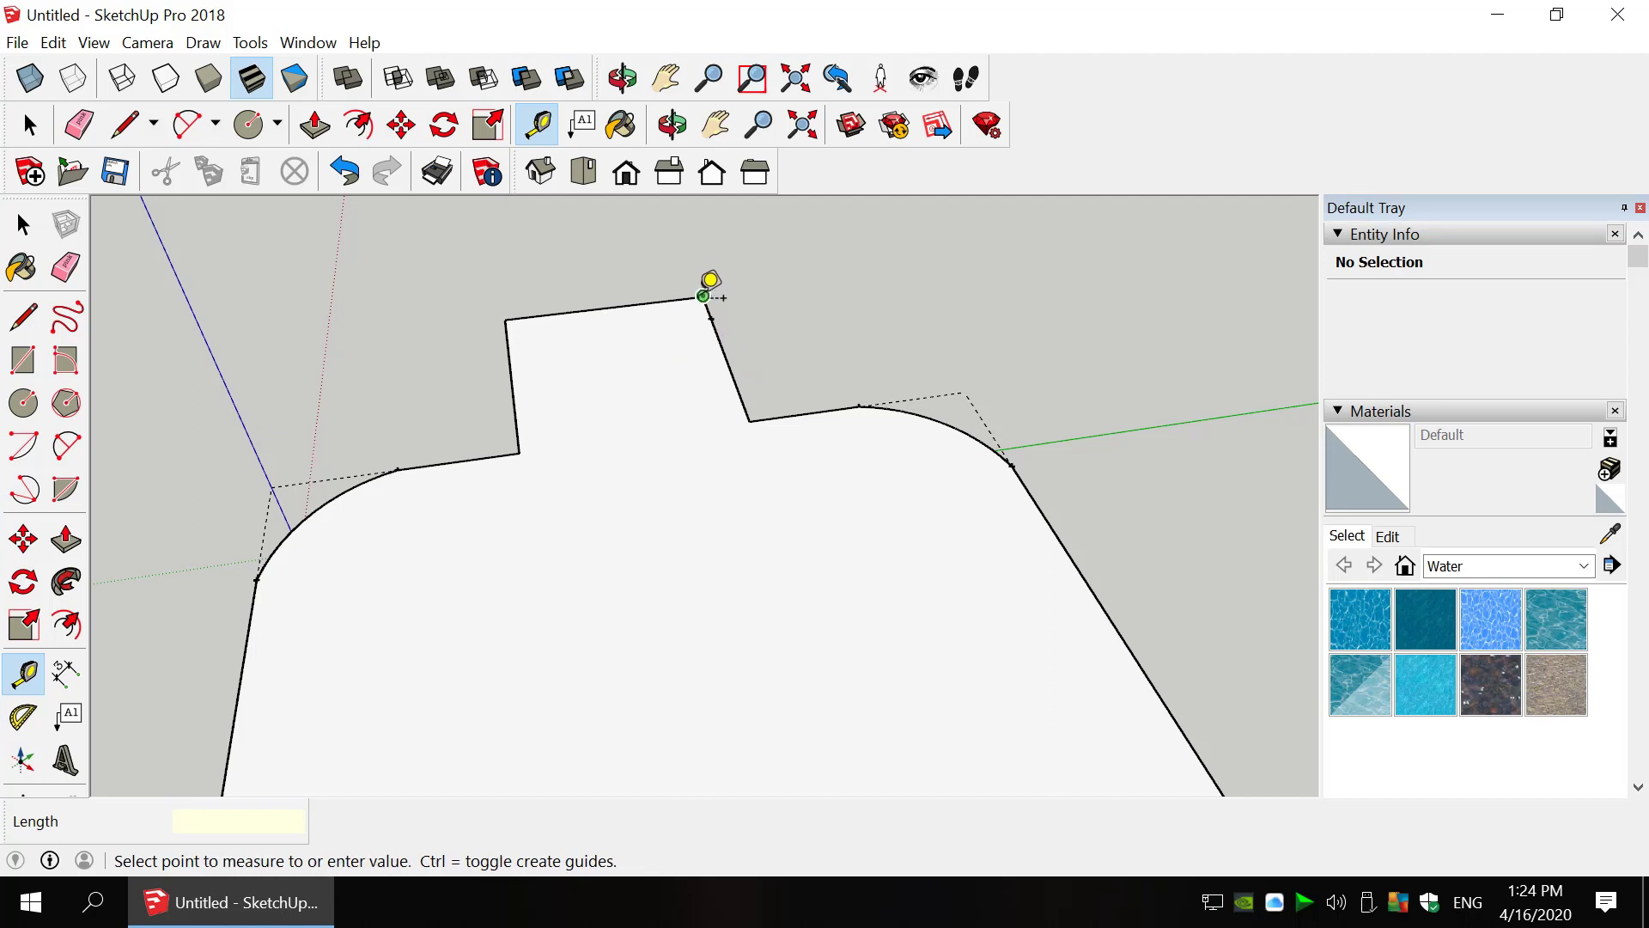
left_click(687, 284)
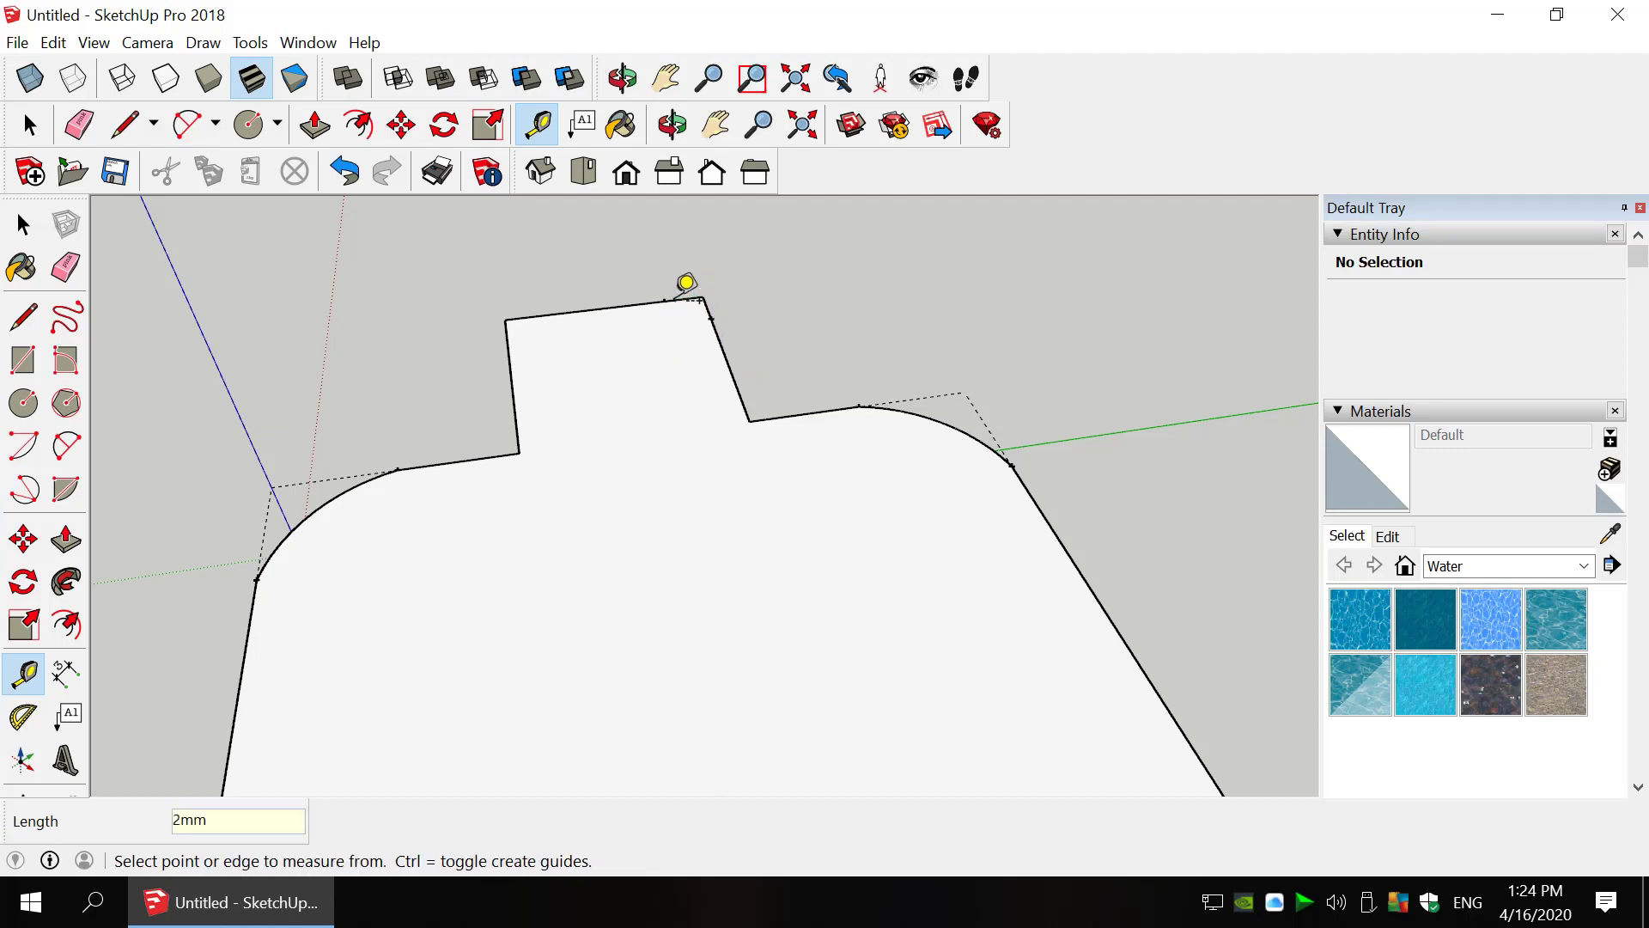
key("ctrl+z")
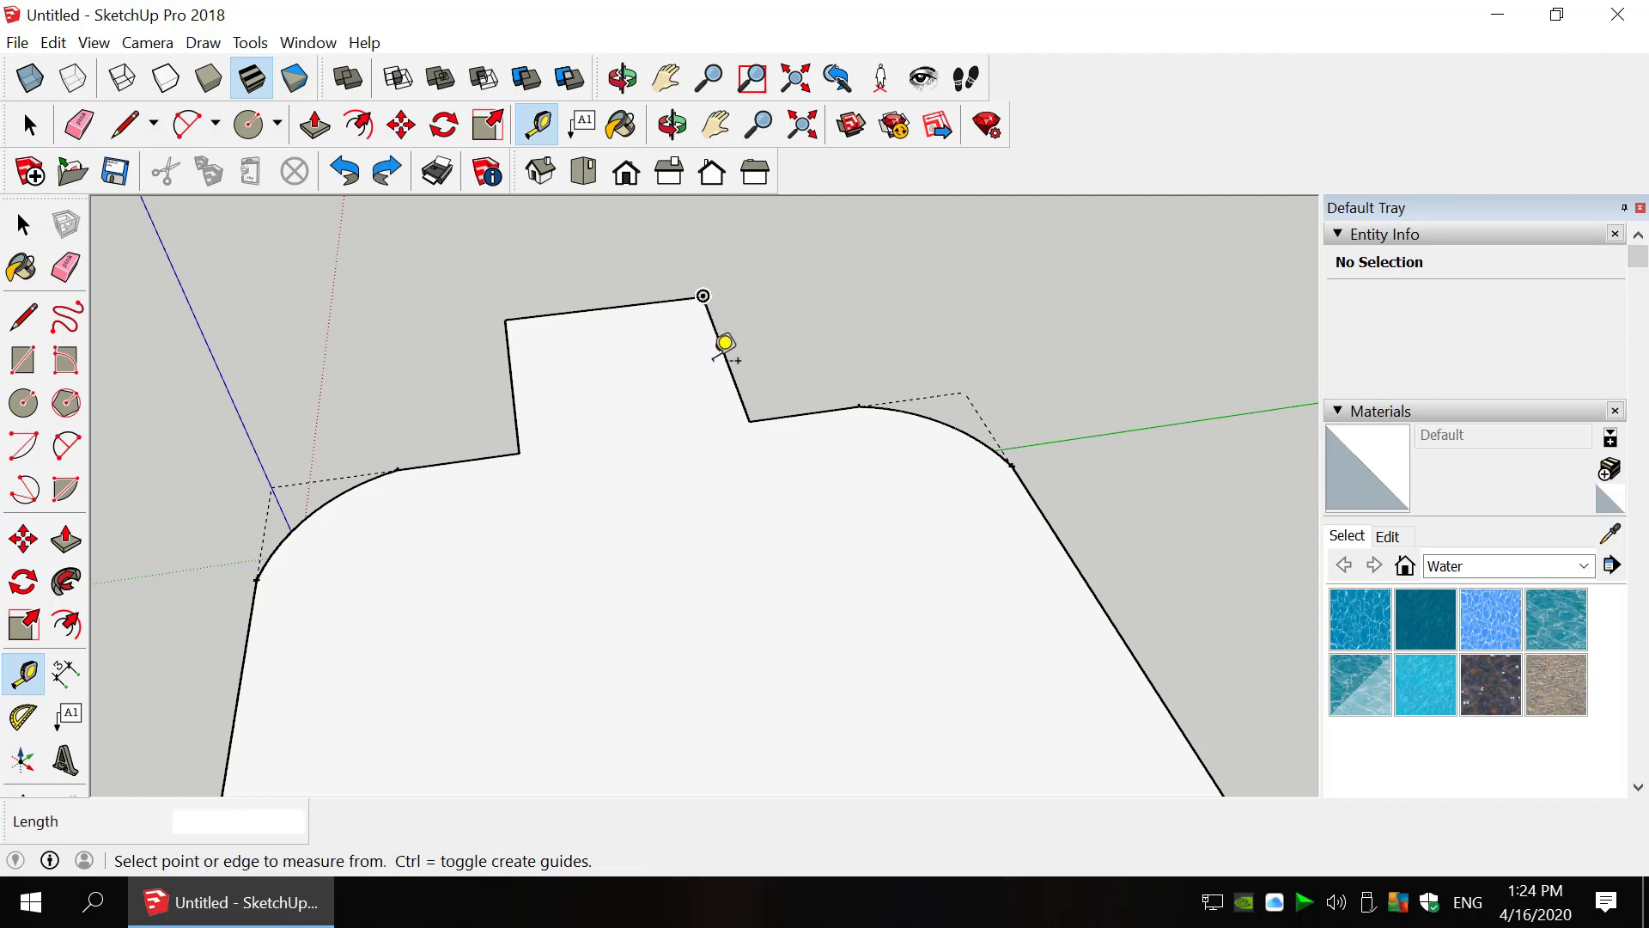
- Place guide points 5 mm from the tab's outer corners, along both side edges and at the middle of the outer edge
left_click(703, 296)
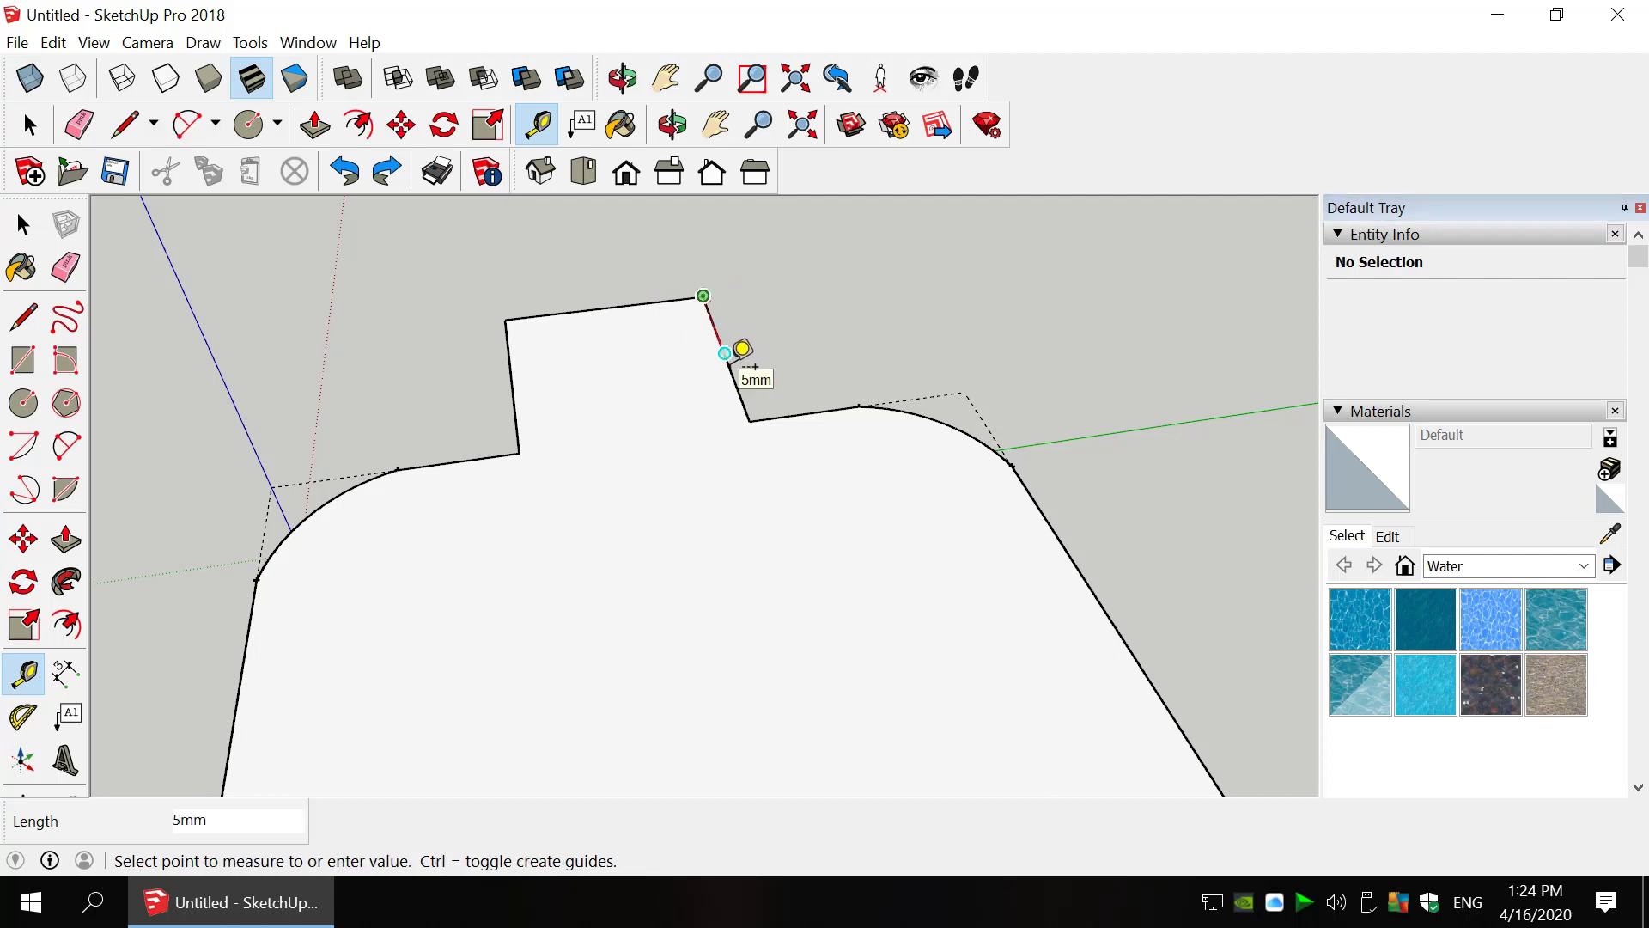
left_click(725, 353)
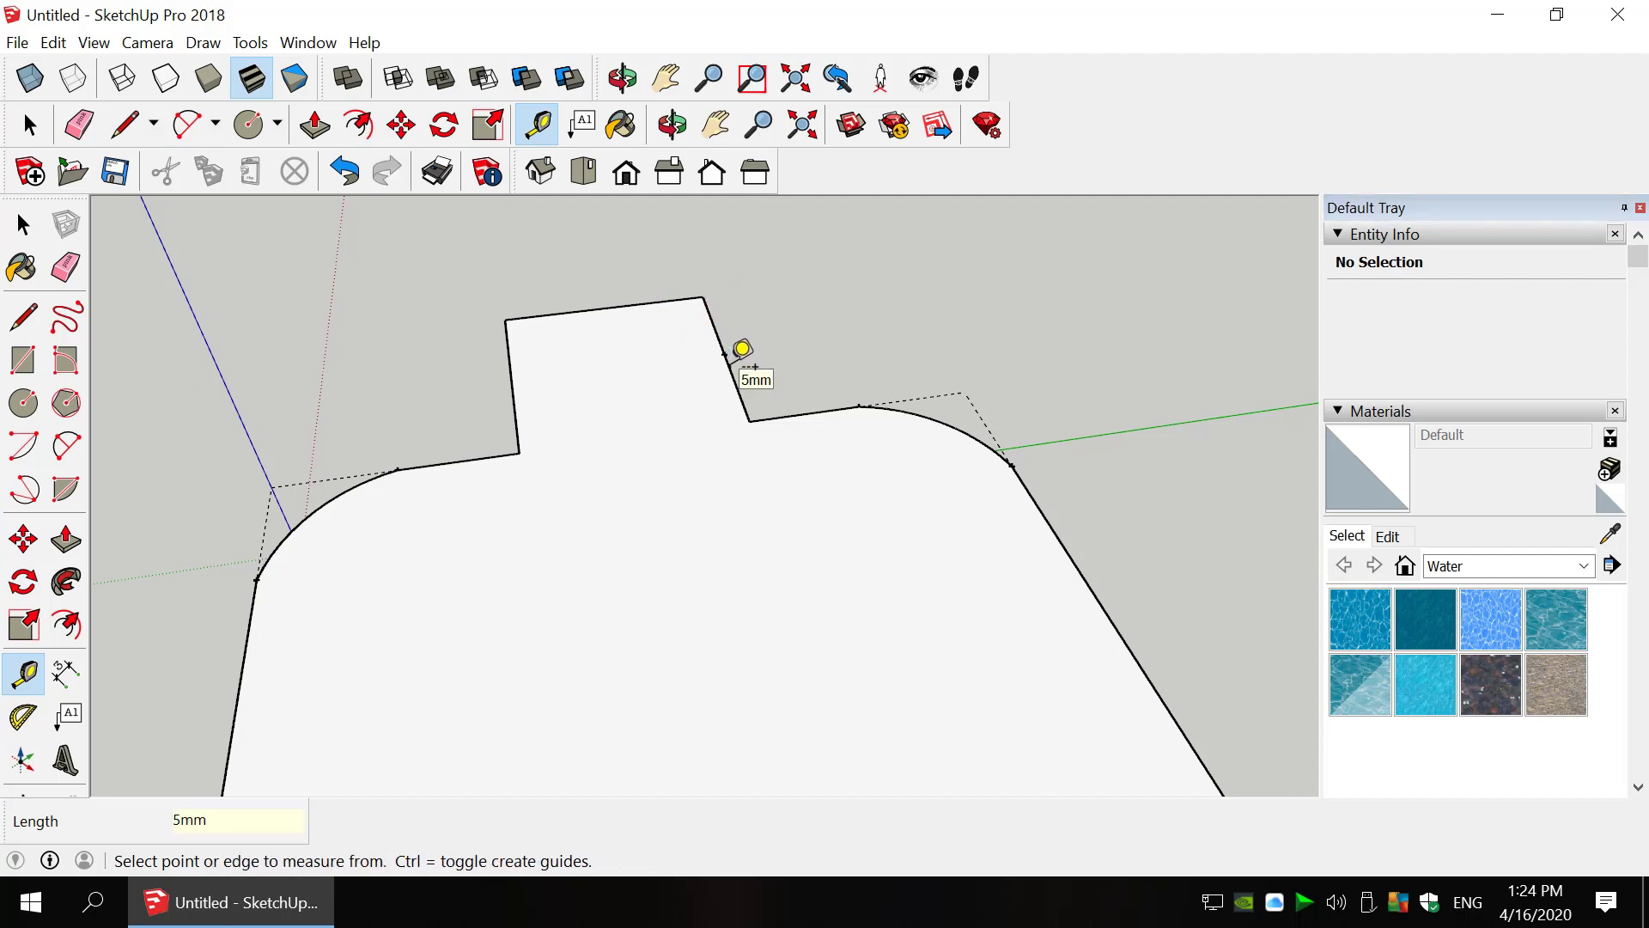
left_click(703, 296)
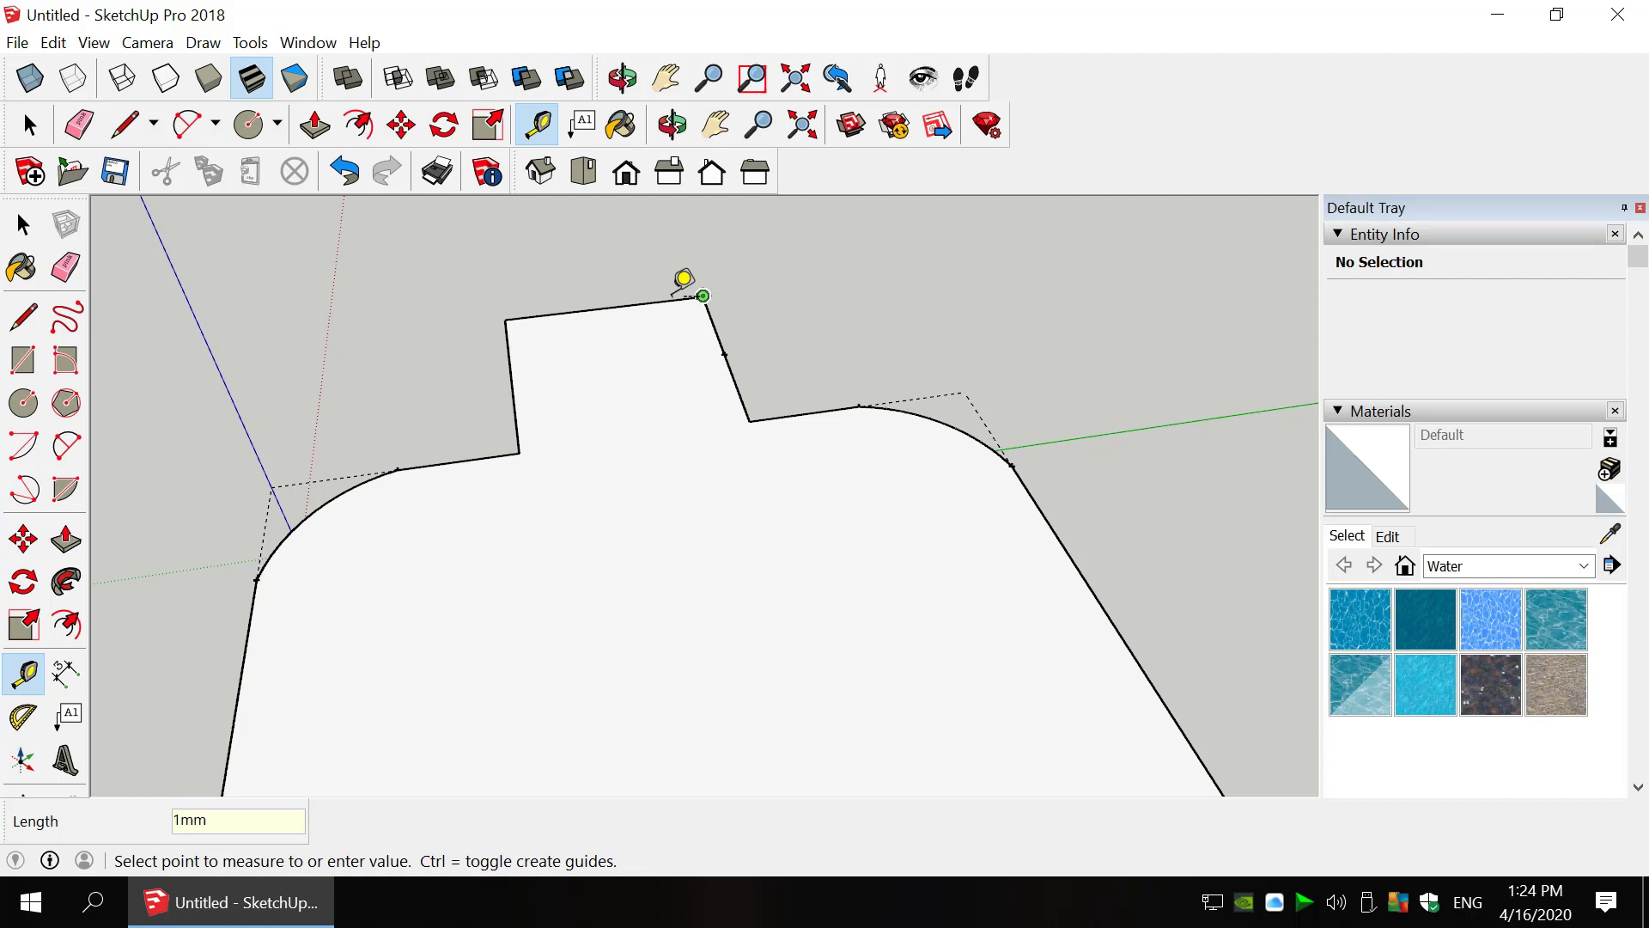
left_click(574, 291)
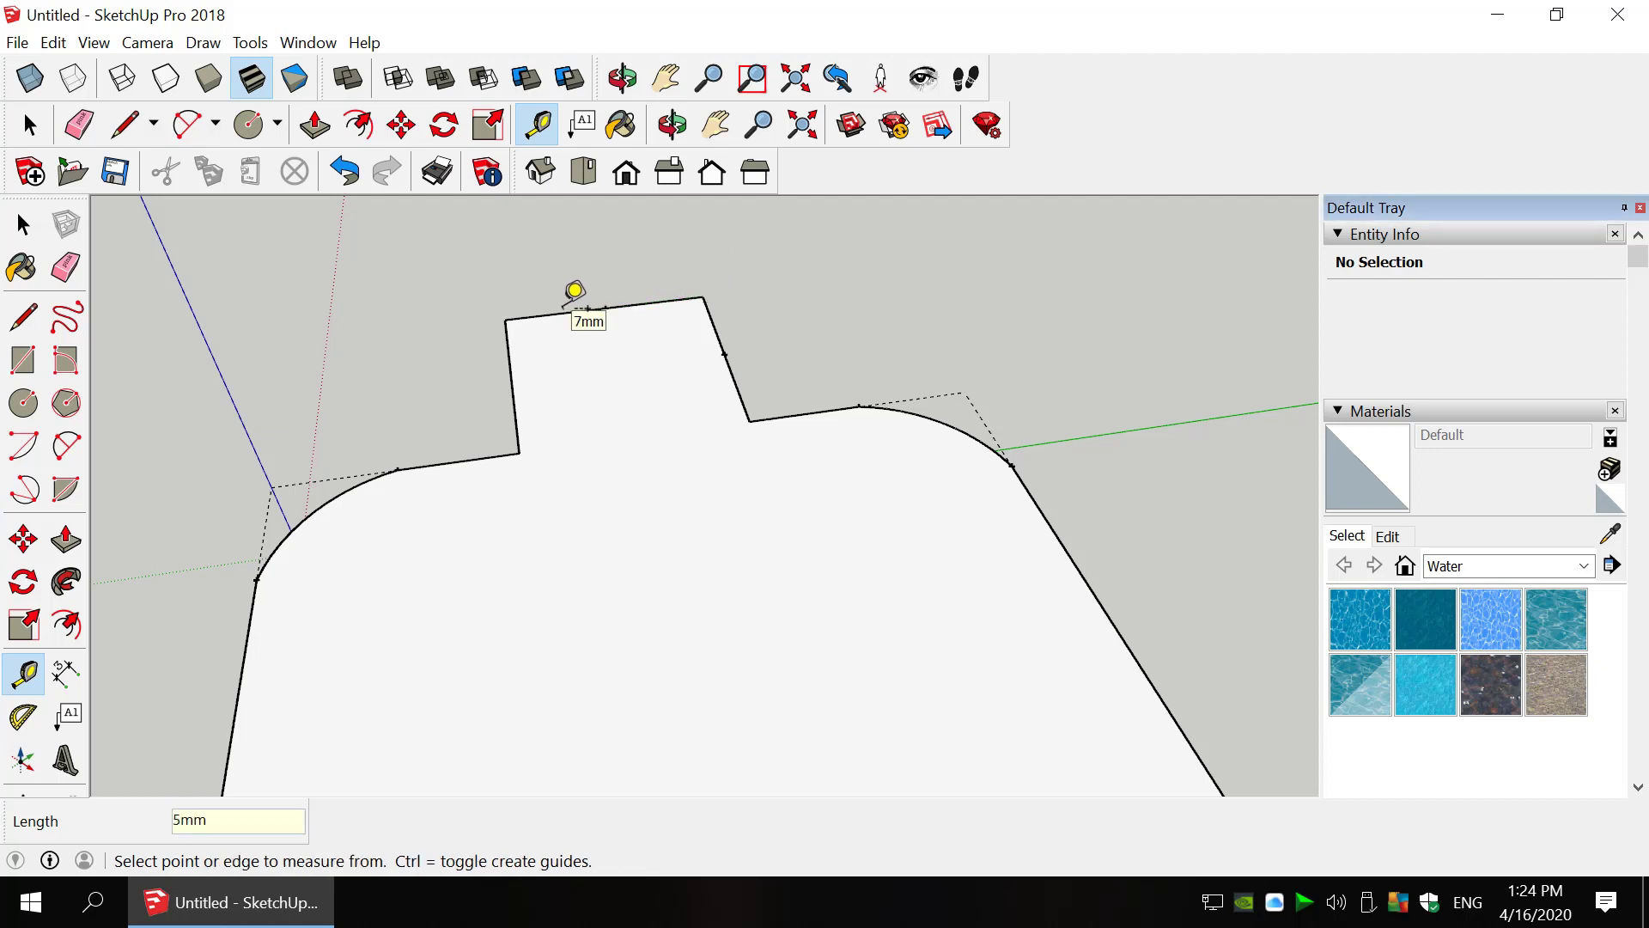
left_click(505, 319)
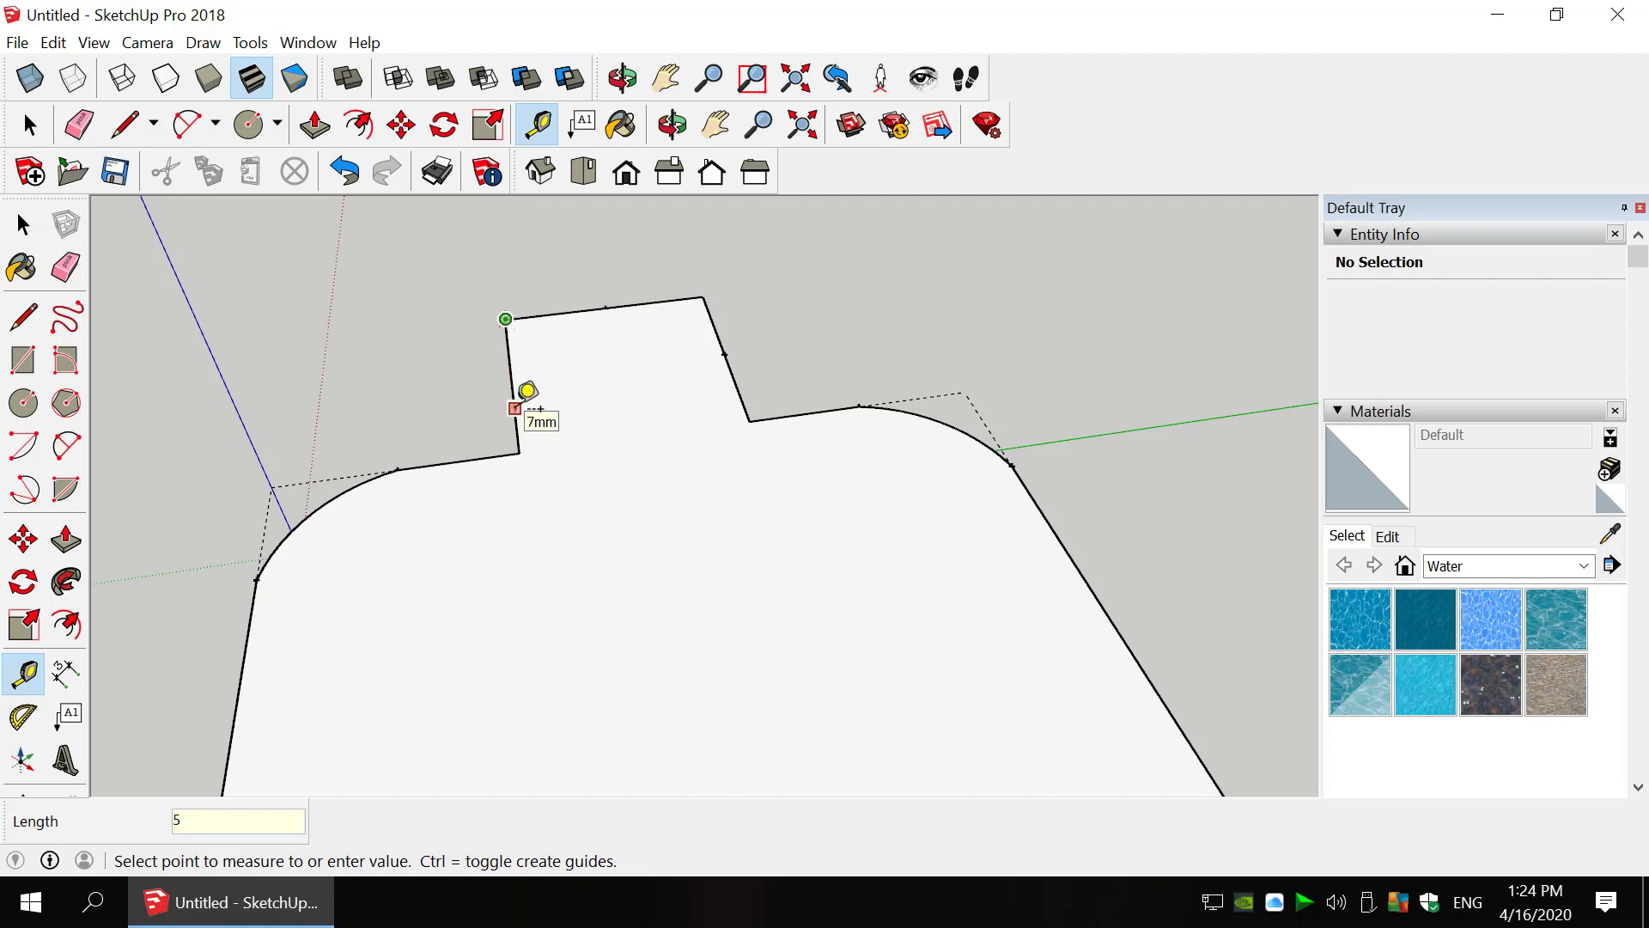
left_click(528, 391)
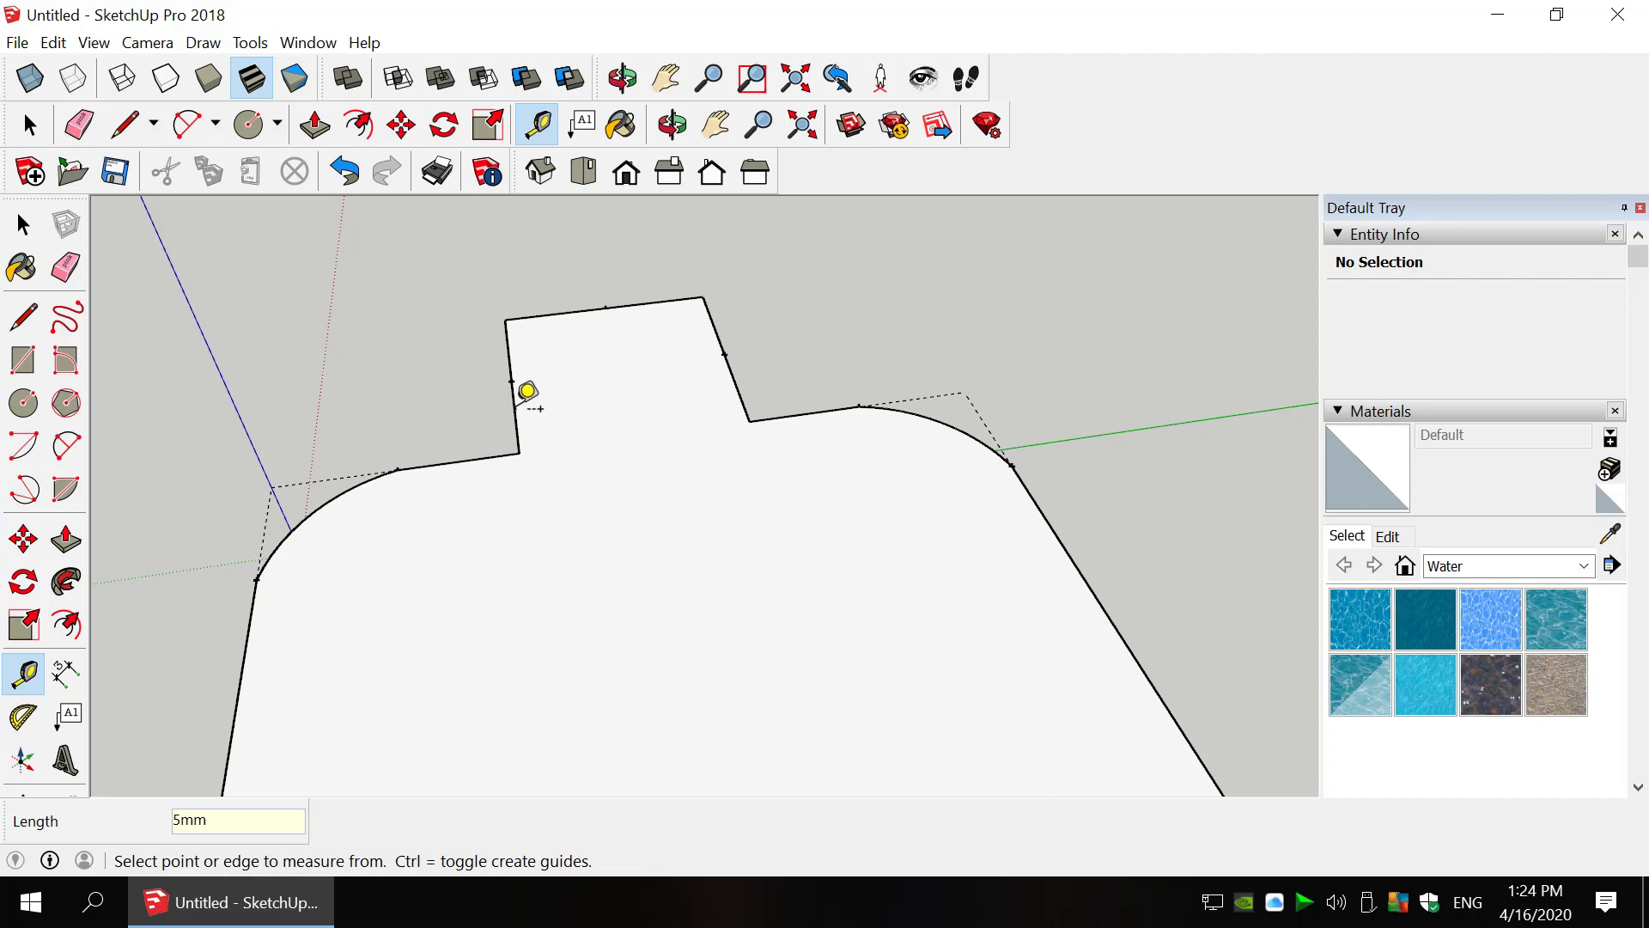
- Draw two arcs between the guide points to round the tab's outer corners, tangent to its adjoining edges
key("a")
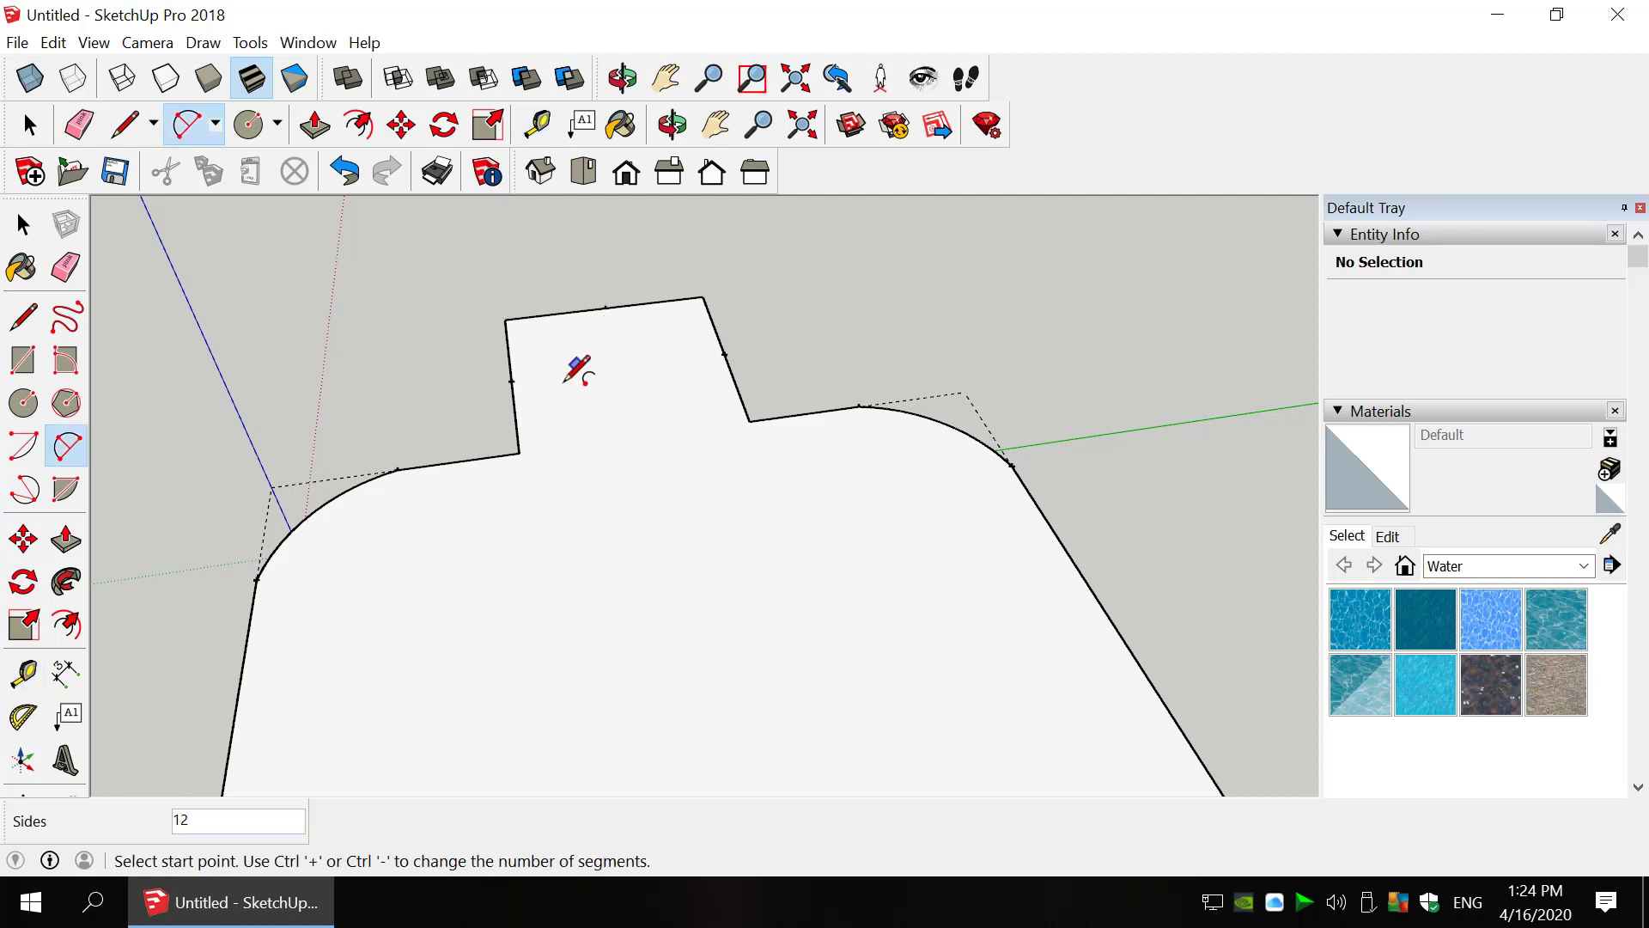
left_click(512, 380)
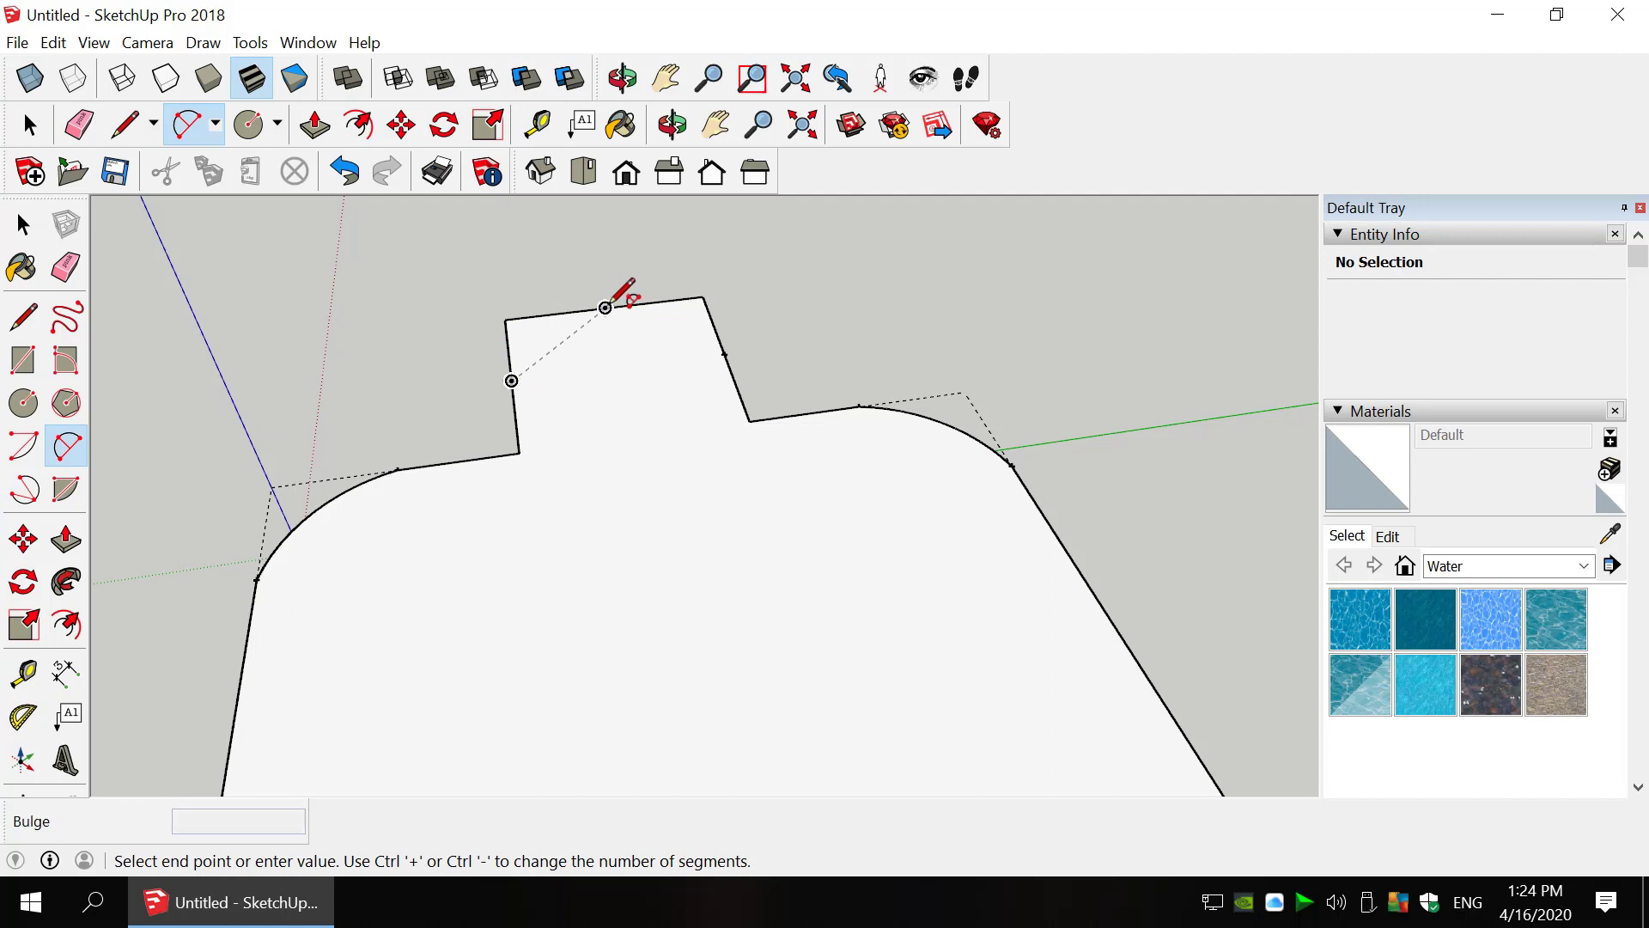
left_click(606, 308)
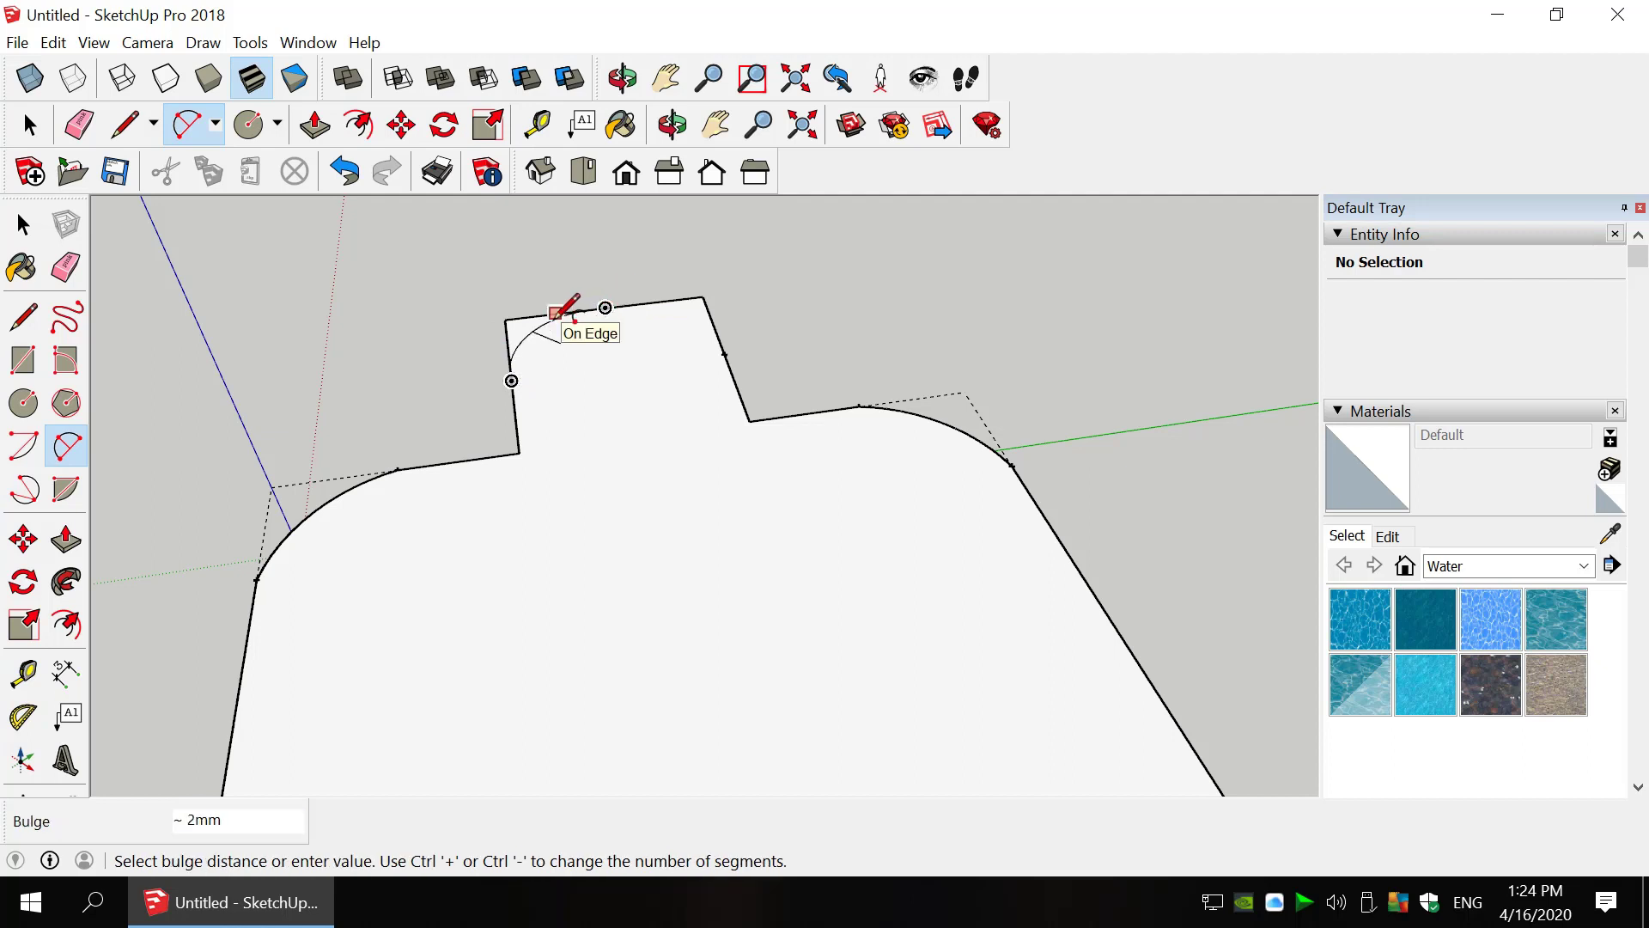
left_click(556, 312)
left_click(605, 307)
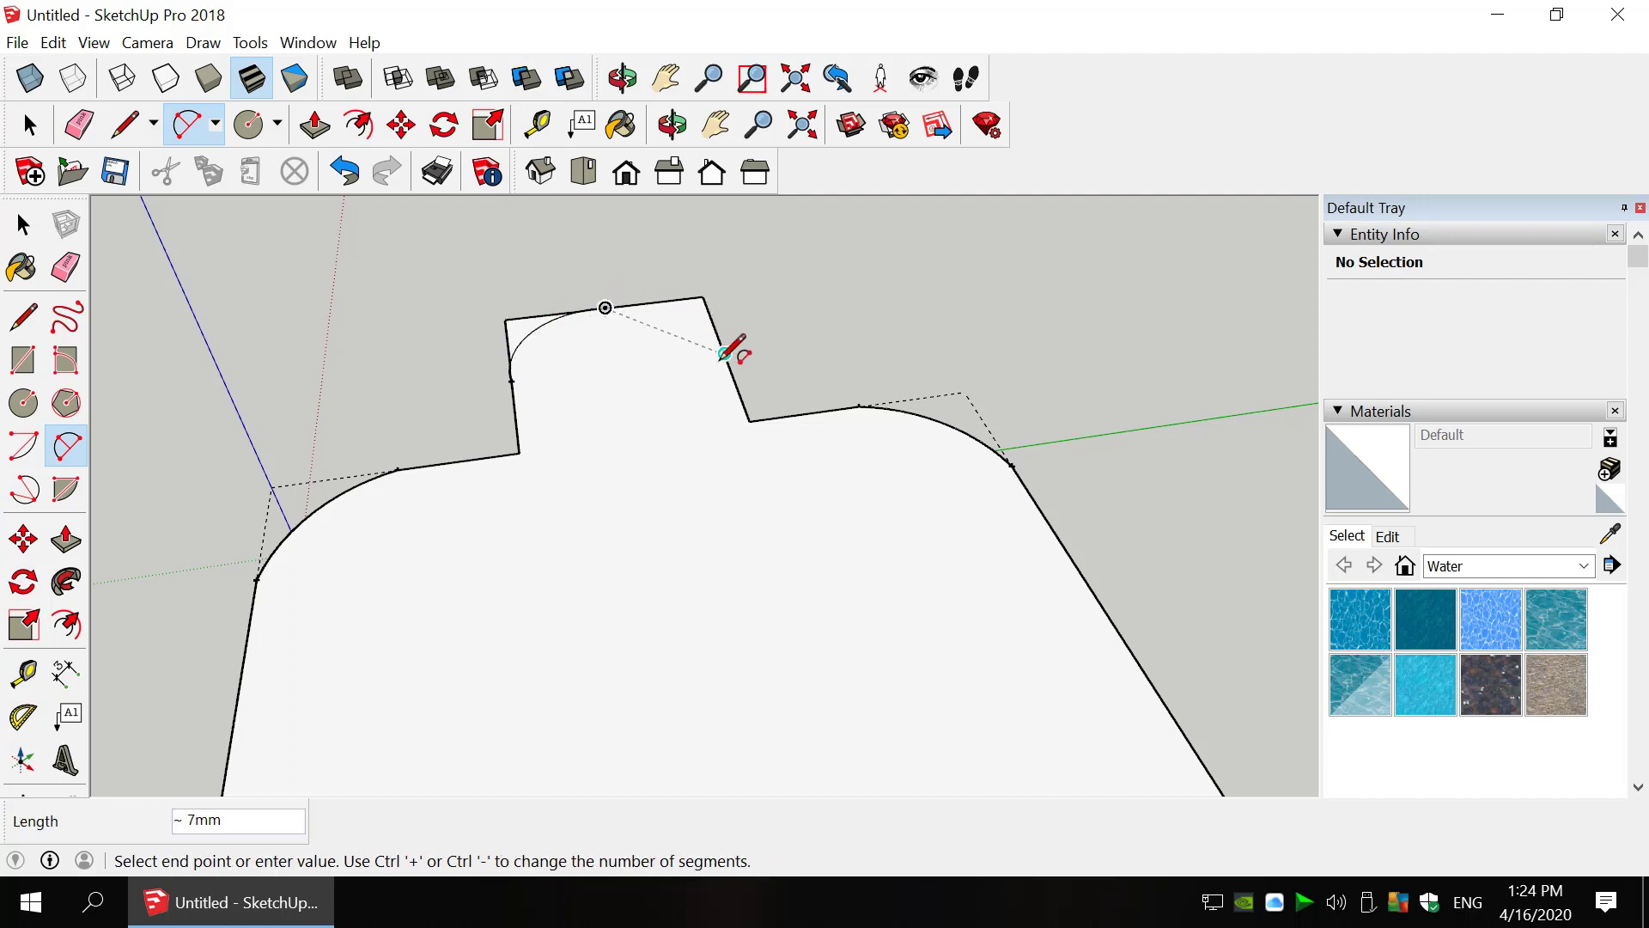
left_click(724, 353)
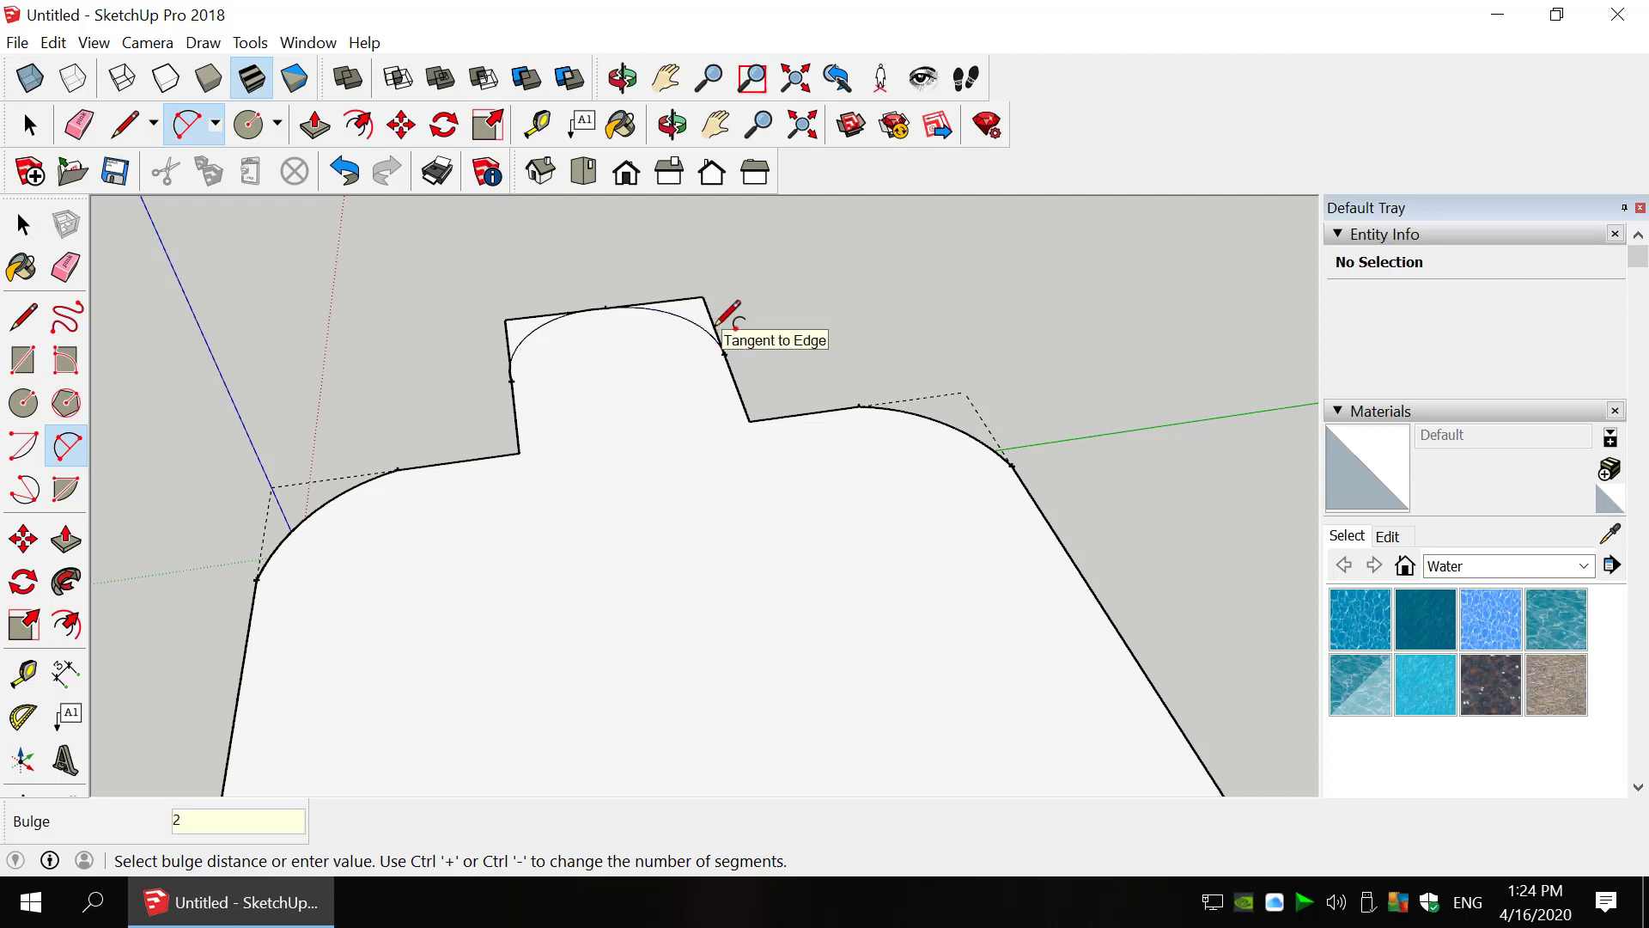
left_click(720, 320)
scroll(657, 335, "down", 2)
scroll(544, 258, "up", 2)
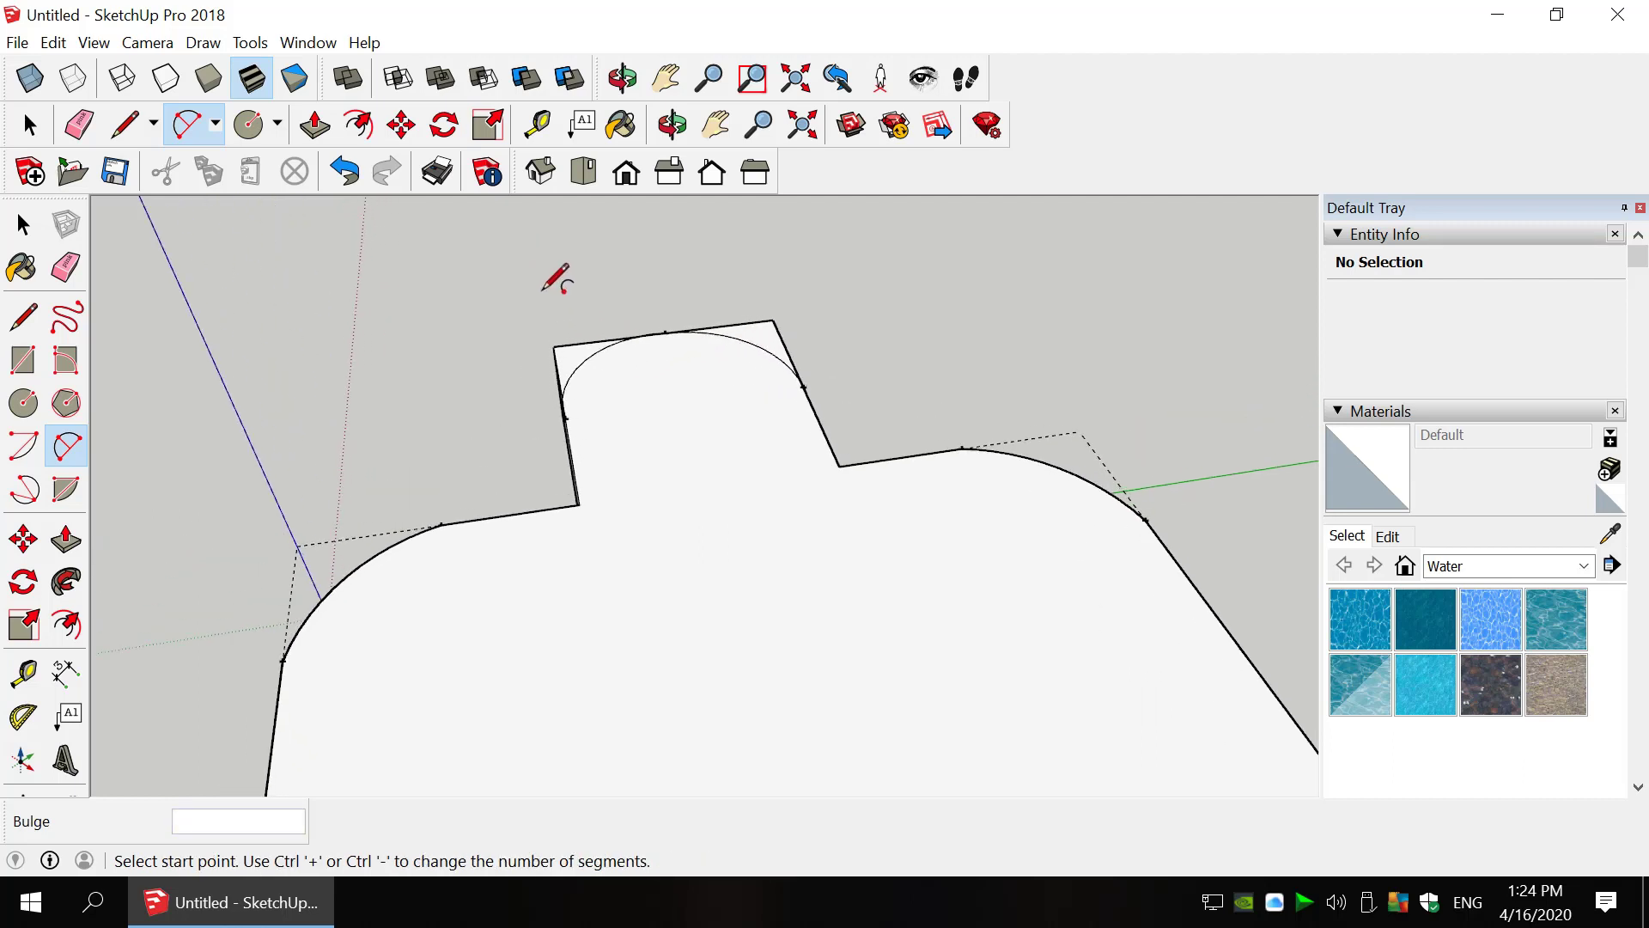
- Push the waste faces outside both tab arcs down 4 mm to cut away the square corners
key("o")
left_click_drag(512, 340, 445, 482)
key("p")
left_click(471, 482)
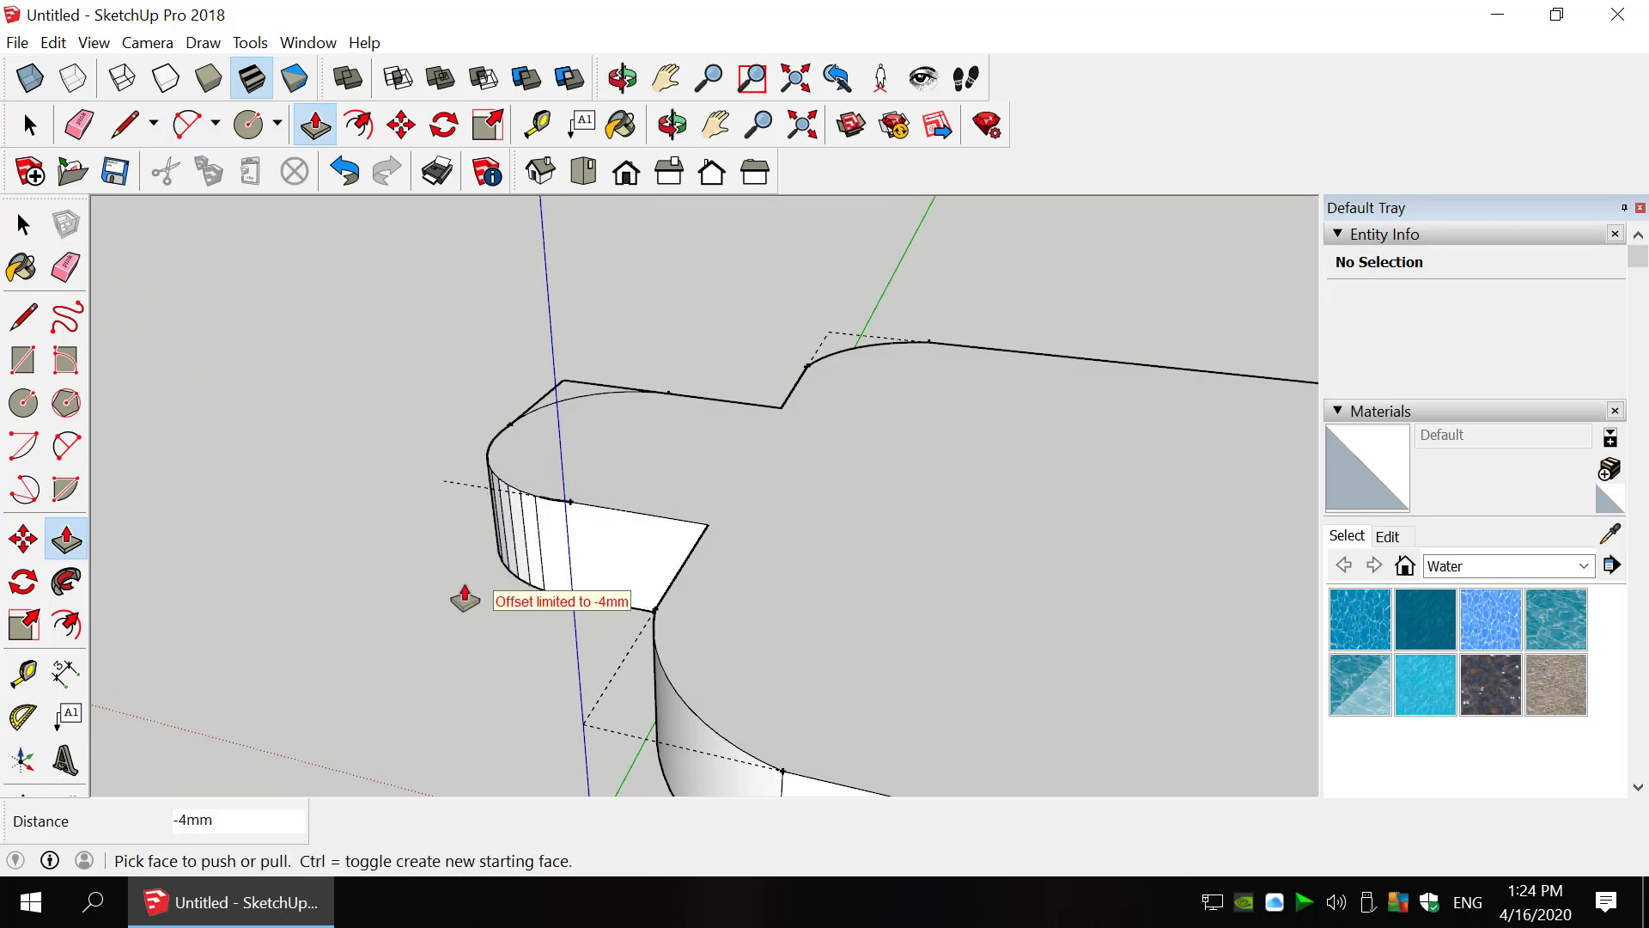
mouse_move(370, 475)
middle_mouse_down()
mouse_move(1152, 413)
mouse_move(793, 564)
middle_mouse_up()
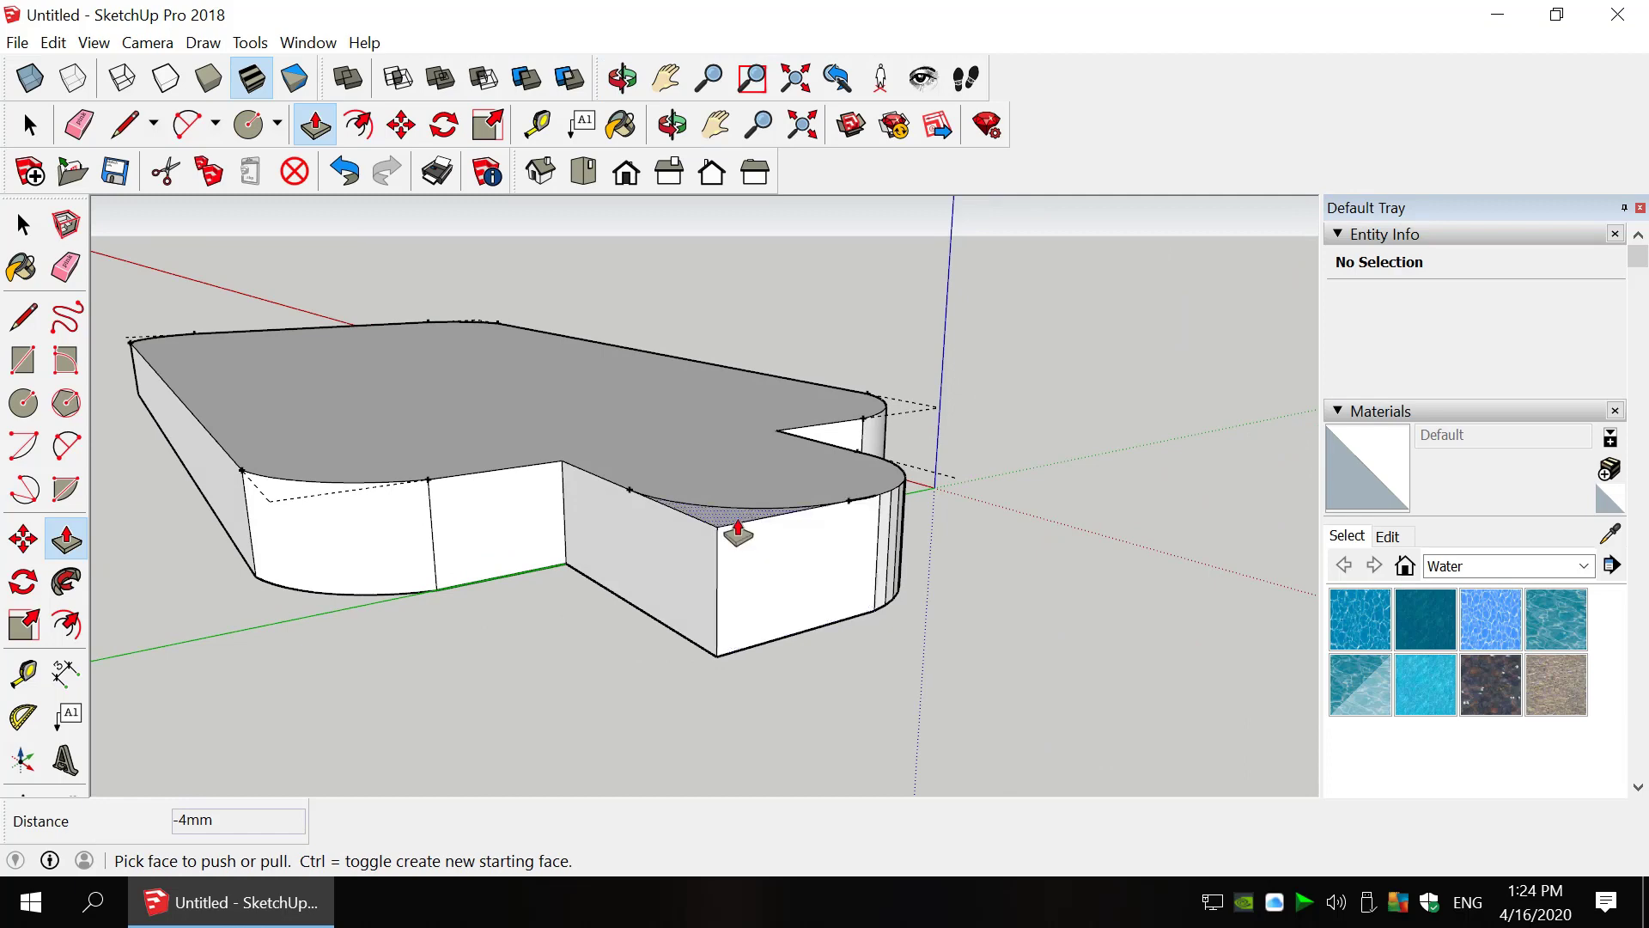
left_click_drag(733, 527, 726, 682)
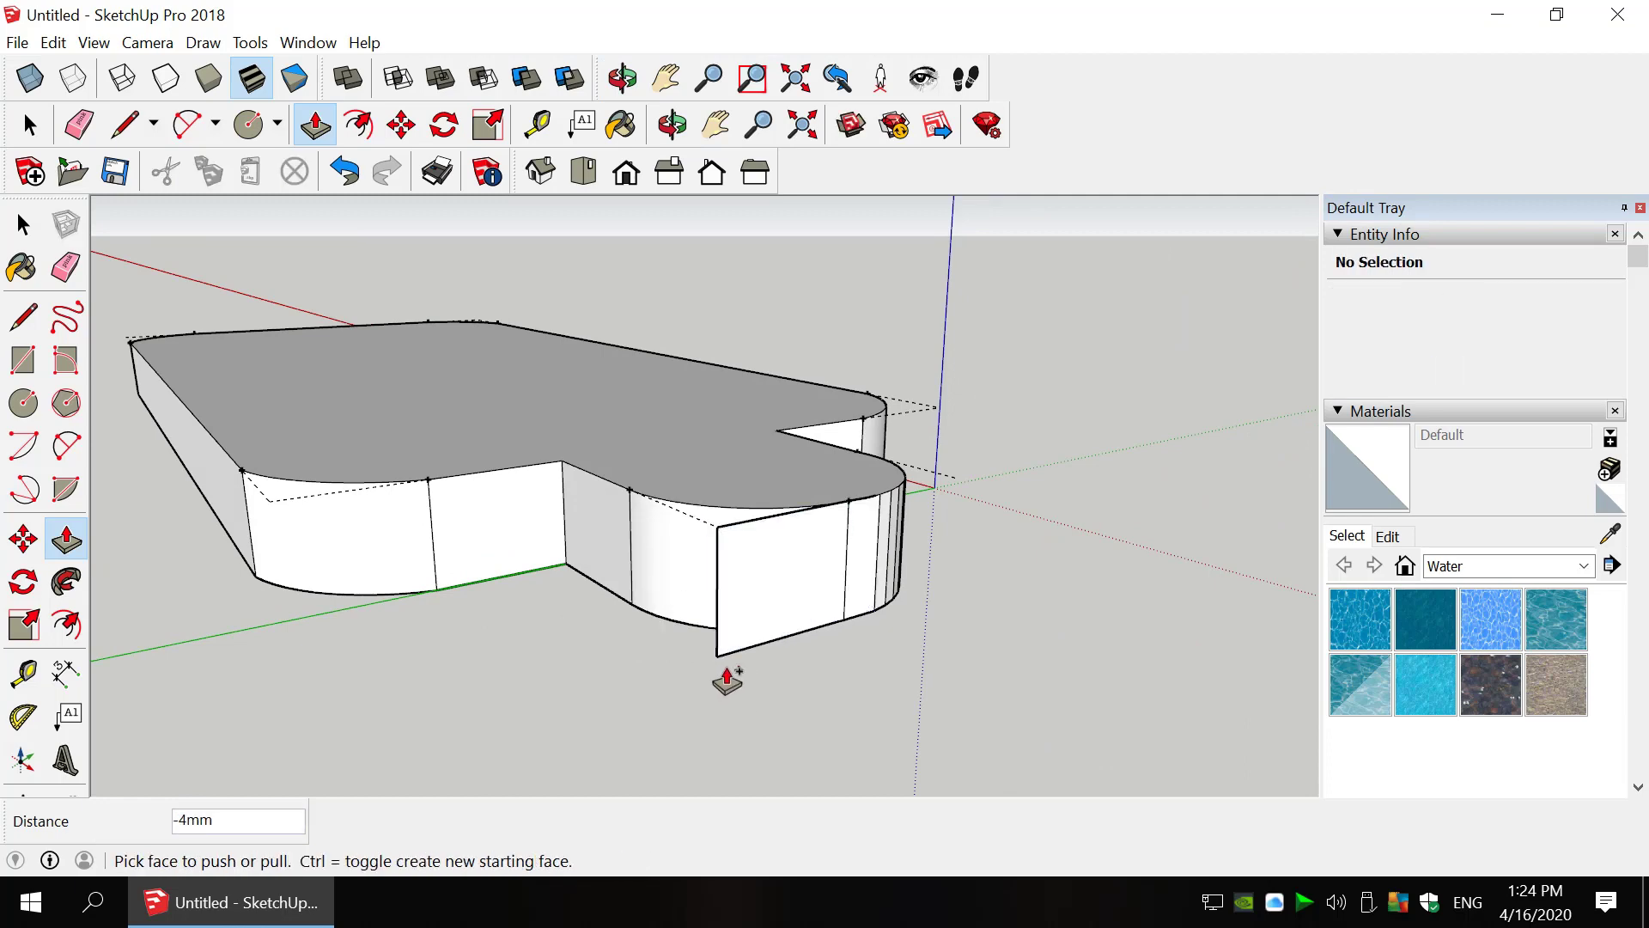
key("ctrl+z")
middle_click_drag(718, 678, 854, 578)
left_click_drag(854, 578, 884, 707)
middle_click_drag(884, 707, 1096, 669)
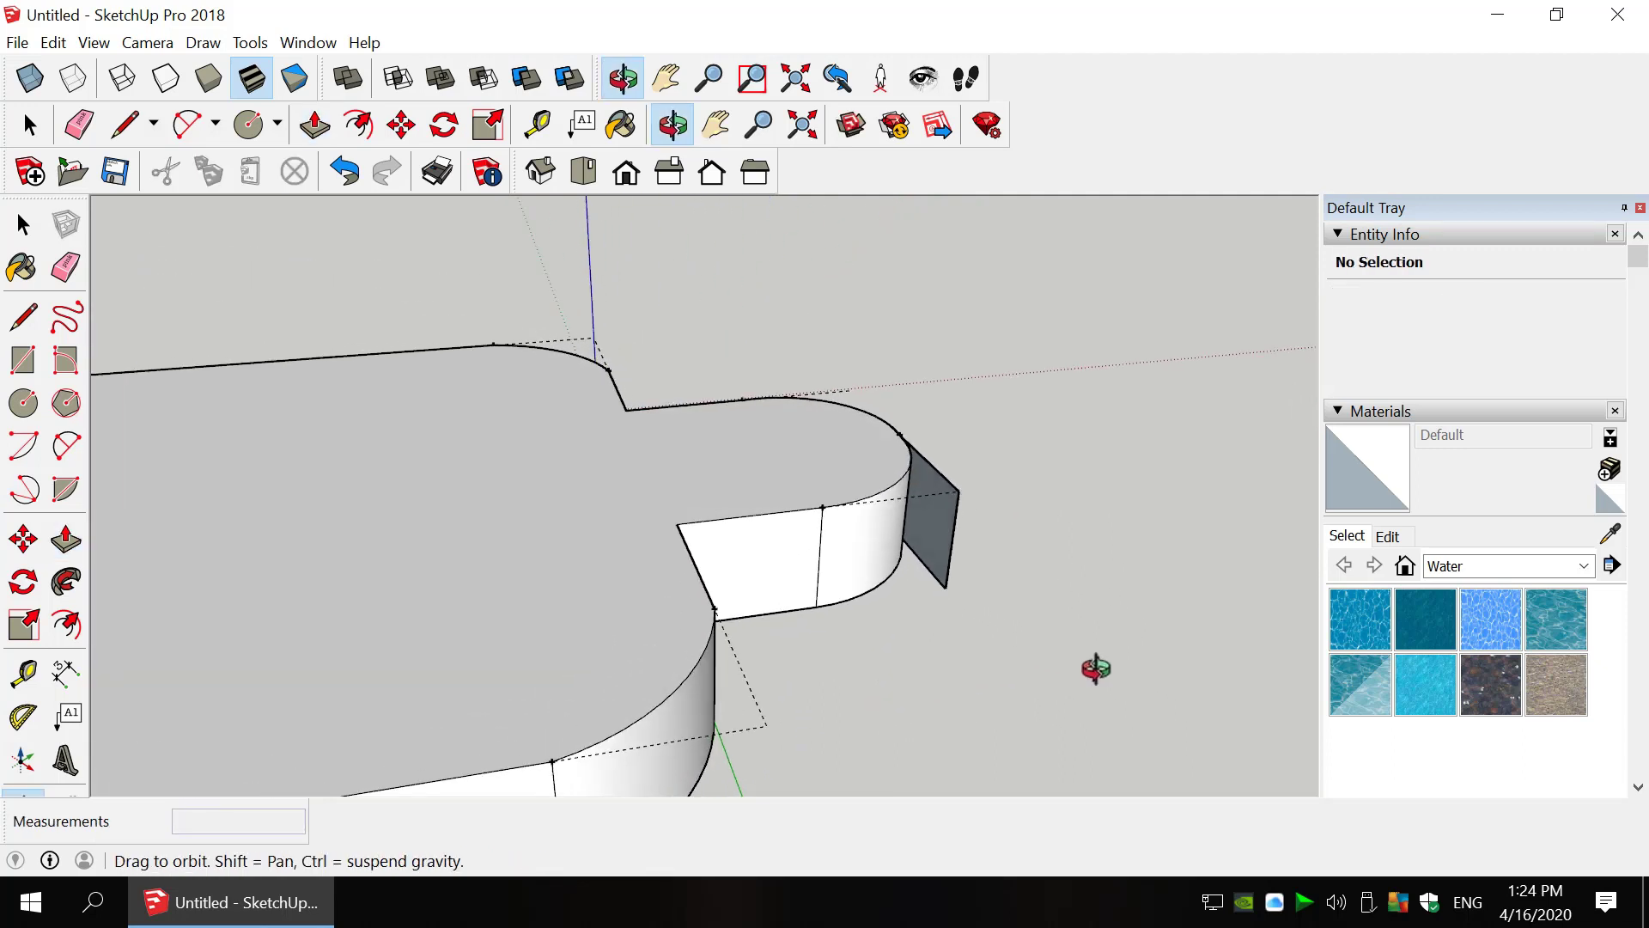
- Erase the leftover vertical face standing outside the tab's rounded end
key("e")
left_click(947, 478)
left_click_drag(950, 478, 966, 547)
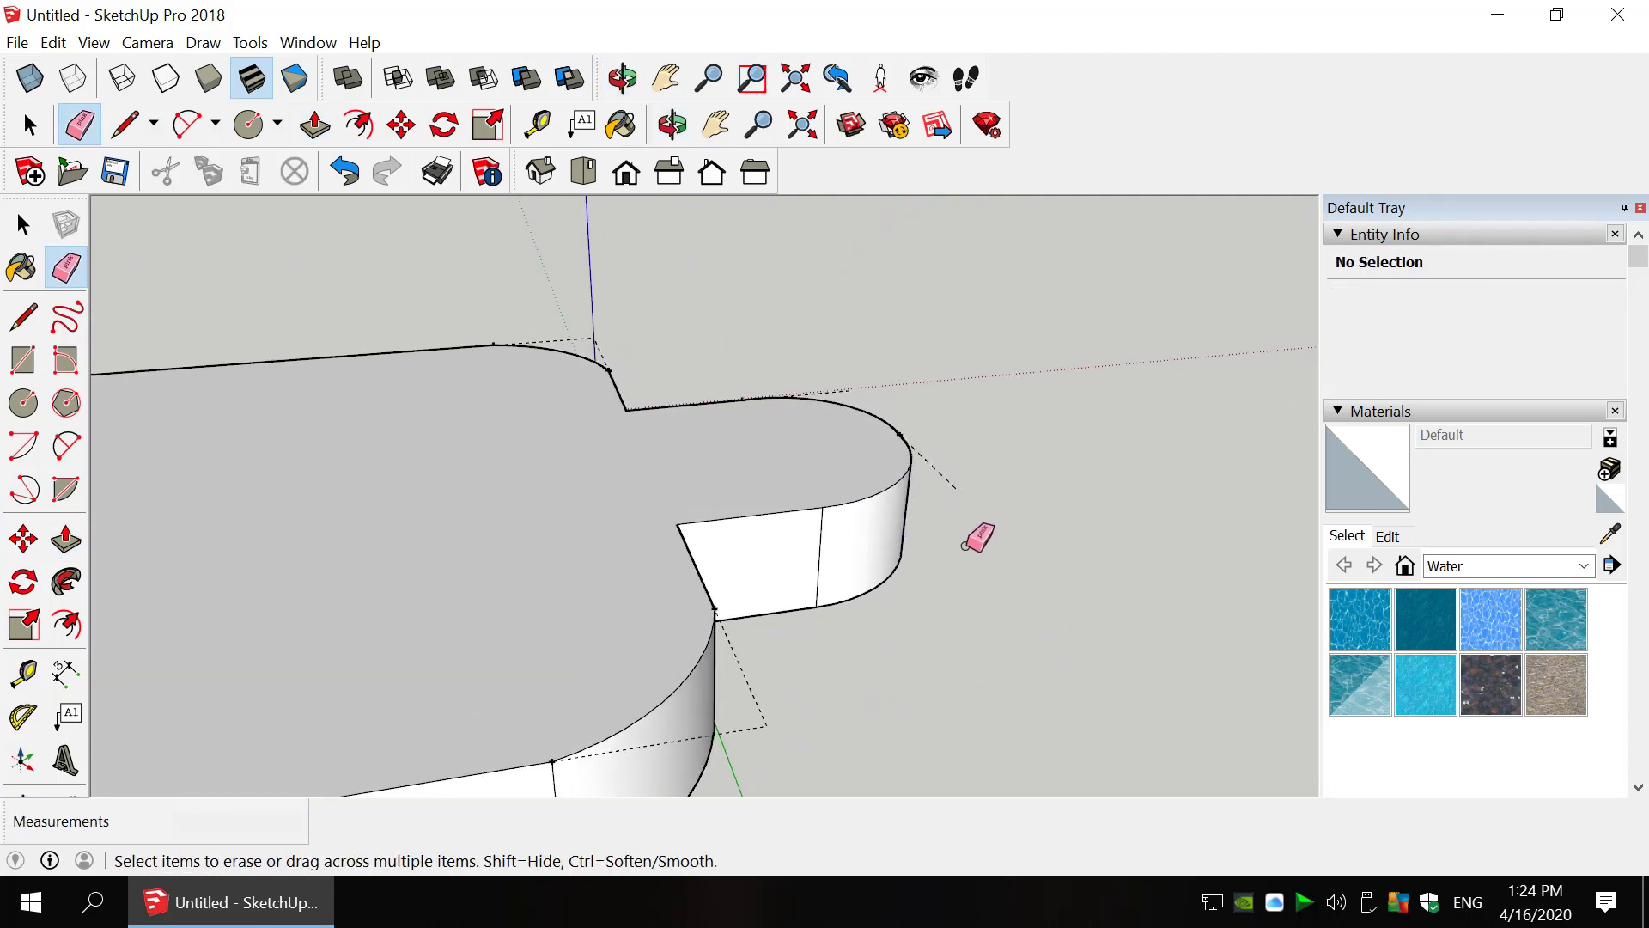
- Delete all guides from the model
middle_click_drag(1022, 573, 736, 250)
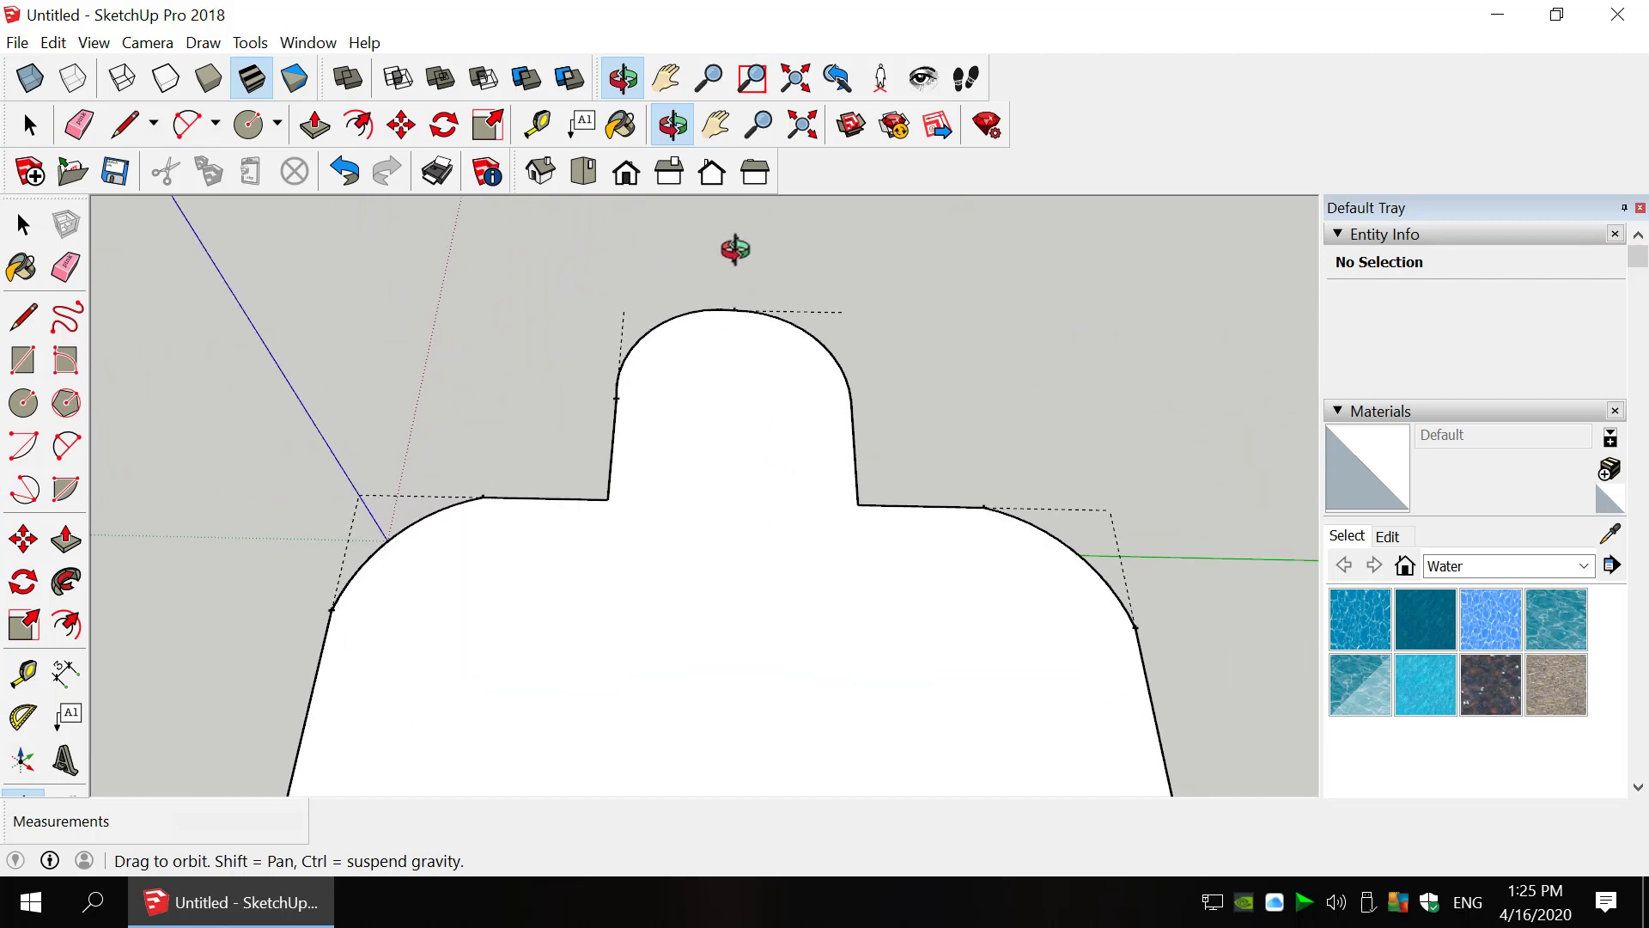
key("l")
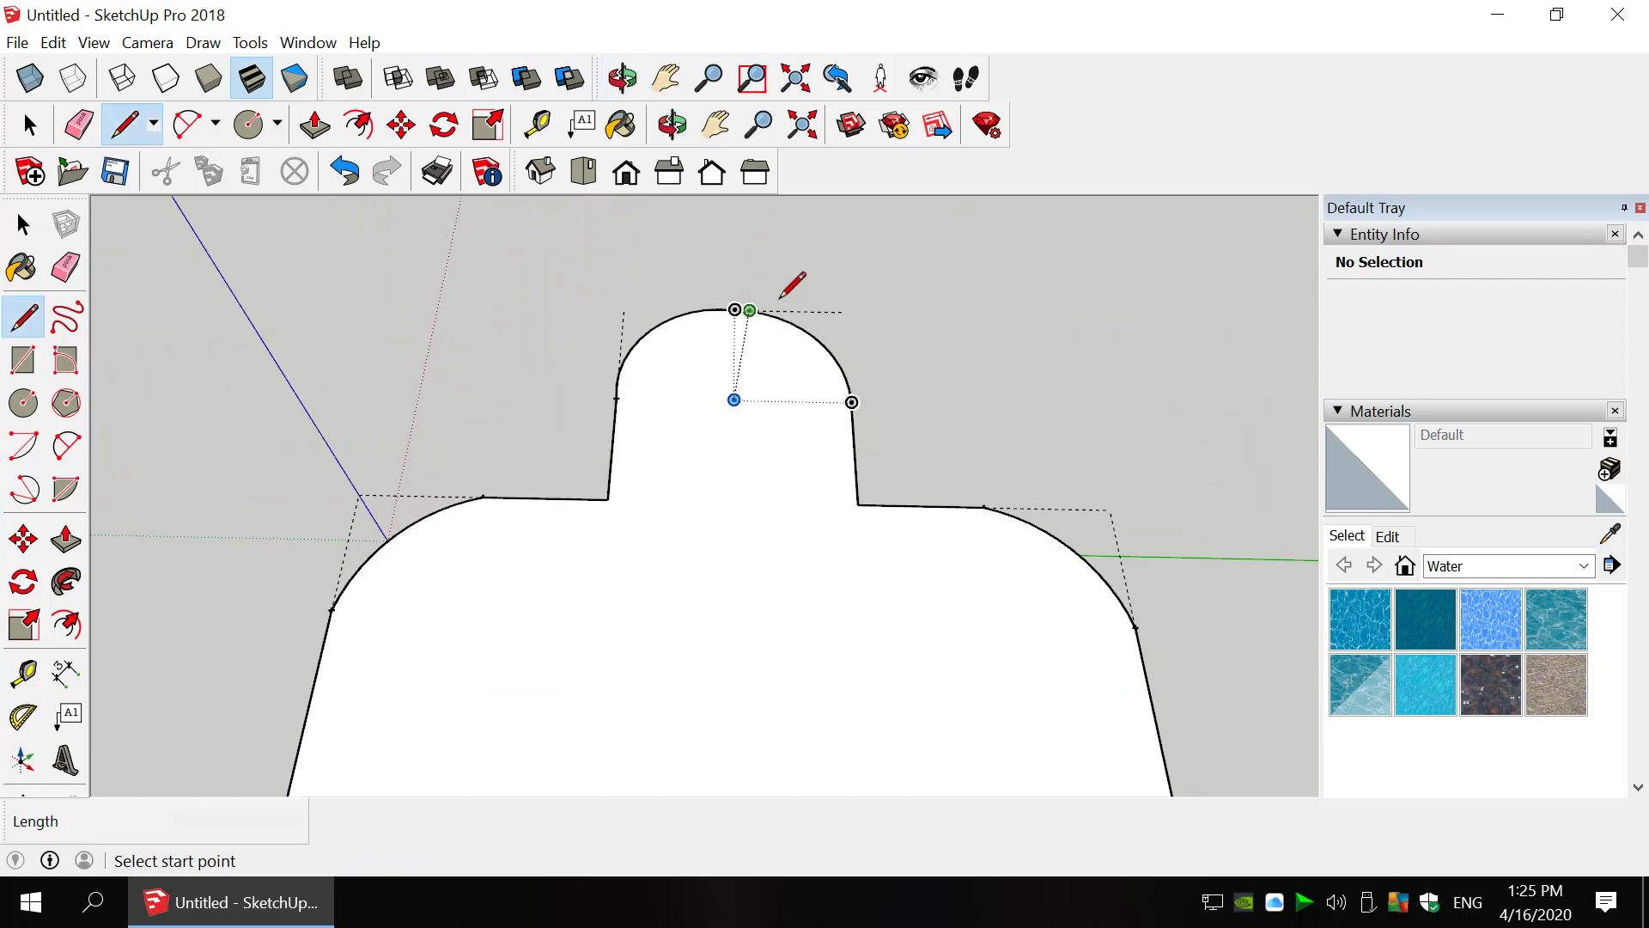
left_click(68, 39)
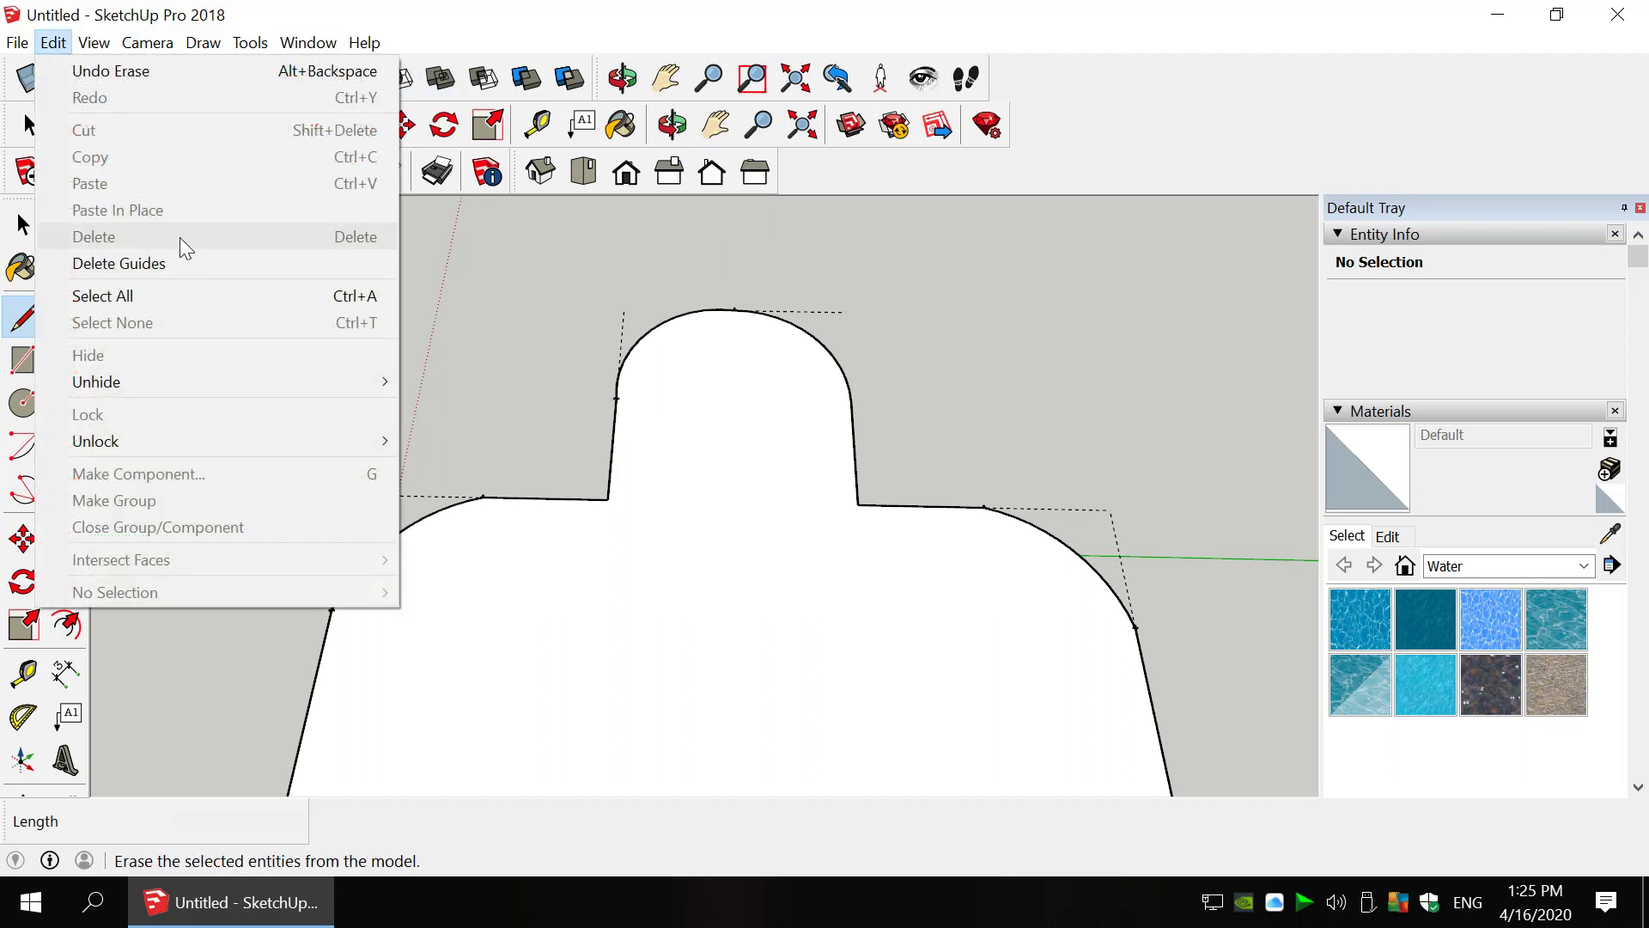
left_click(120, 263)
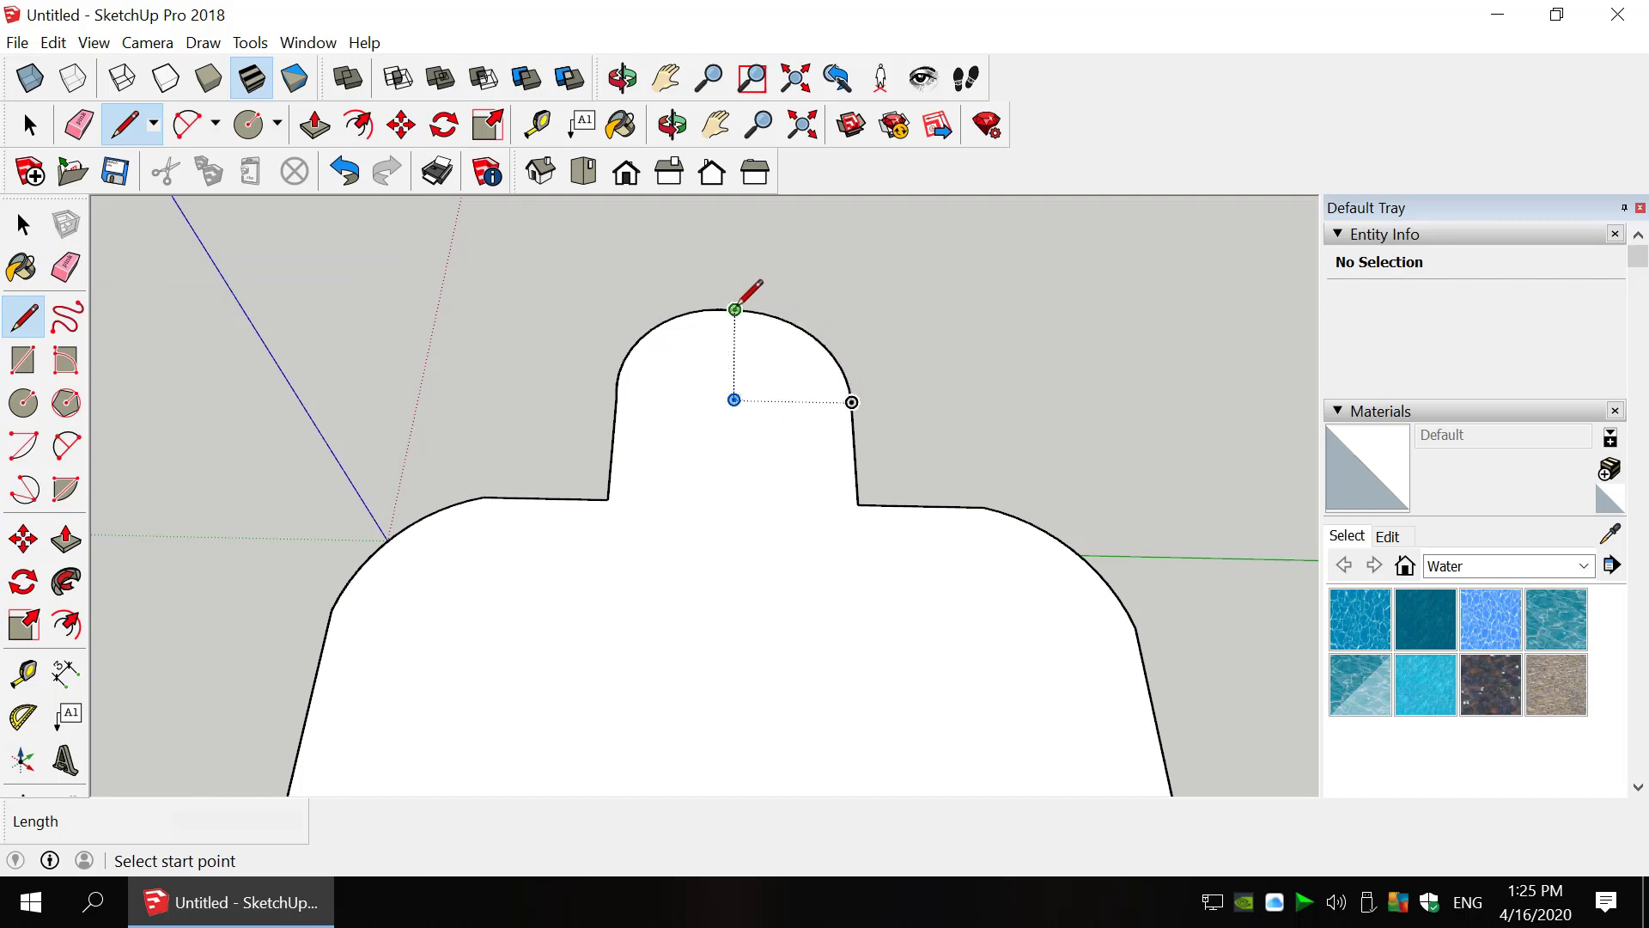
left_click(734, 399)
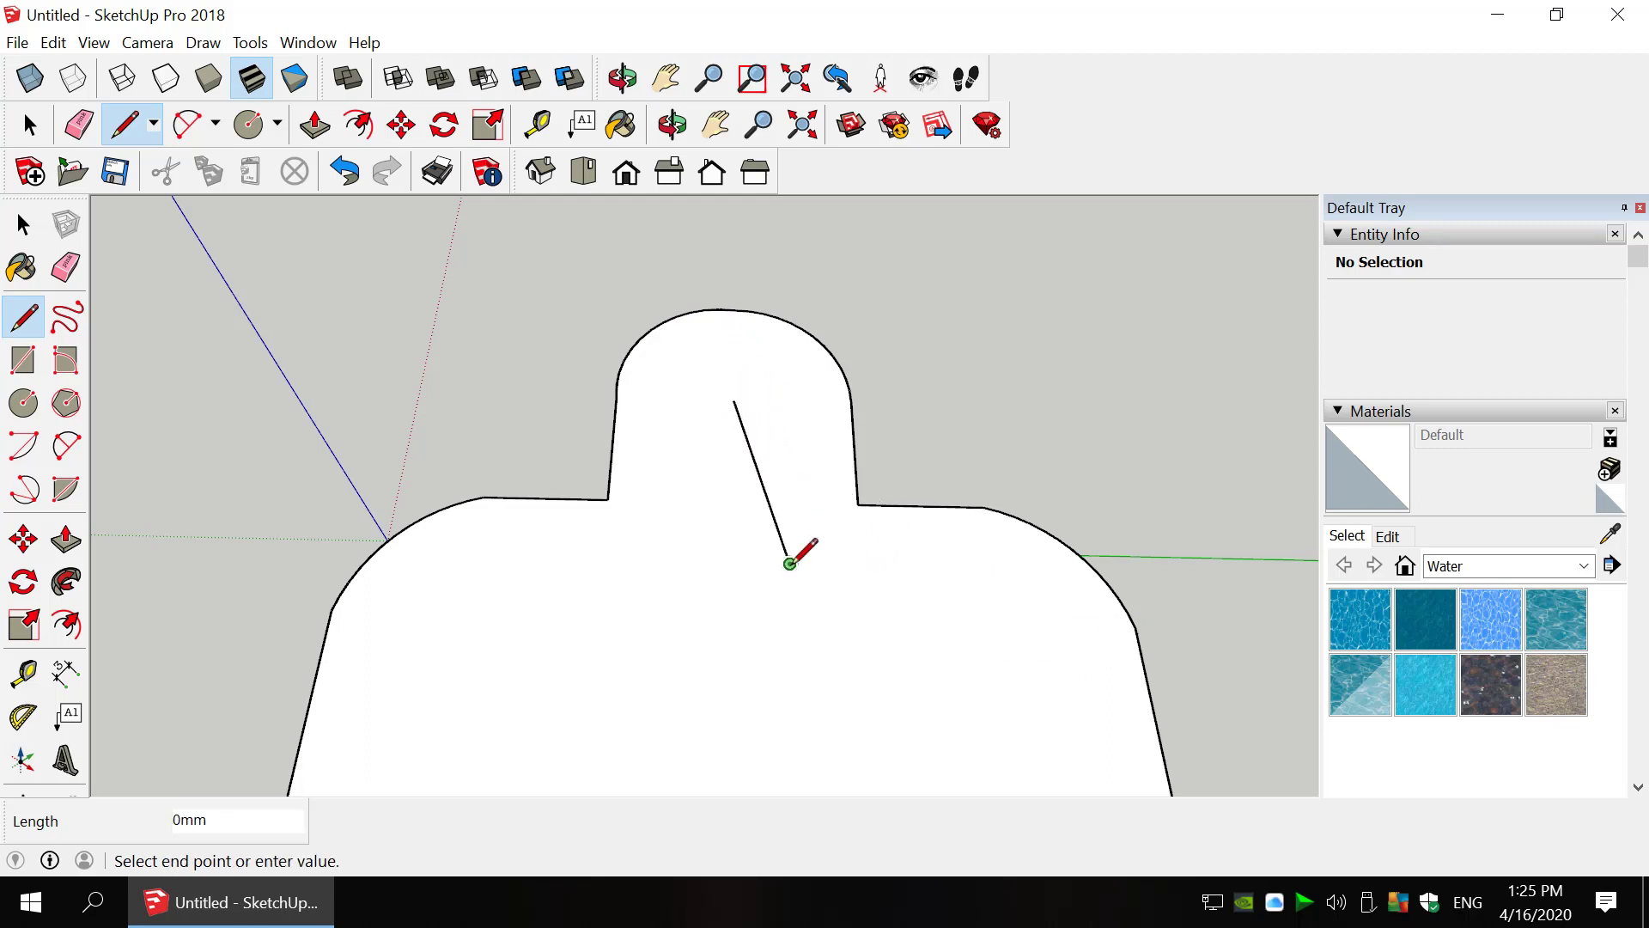
key("e")
left_click(747, 471)
- Draw a circle with a 2 mm radius on the tab's top face, centred on the rounded end's arc centre
key("c")
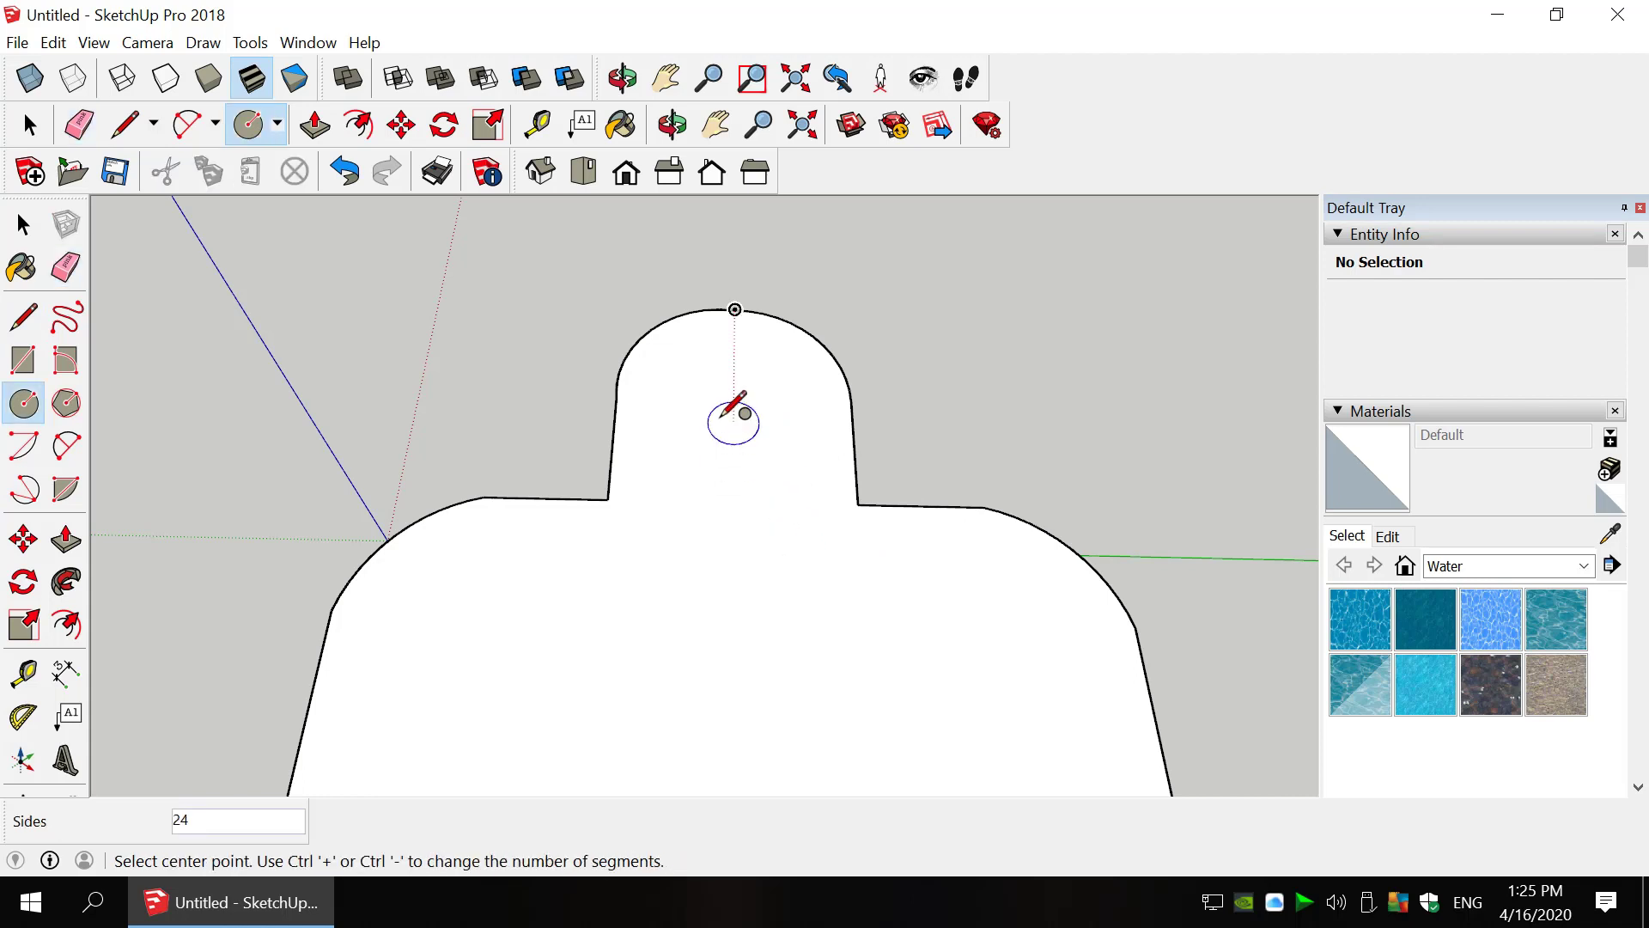
left_click(733, 399)
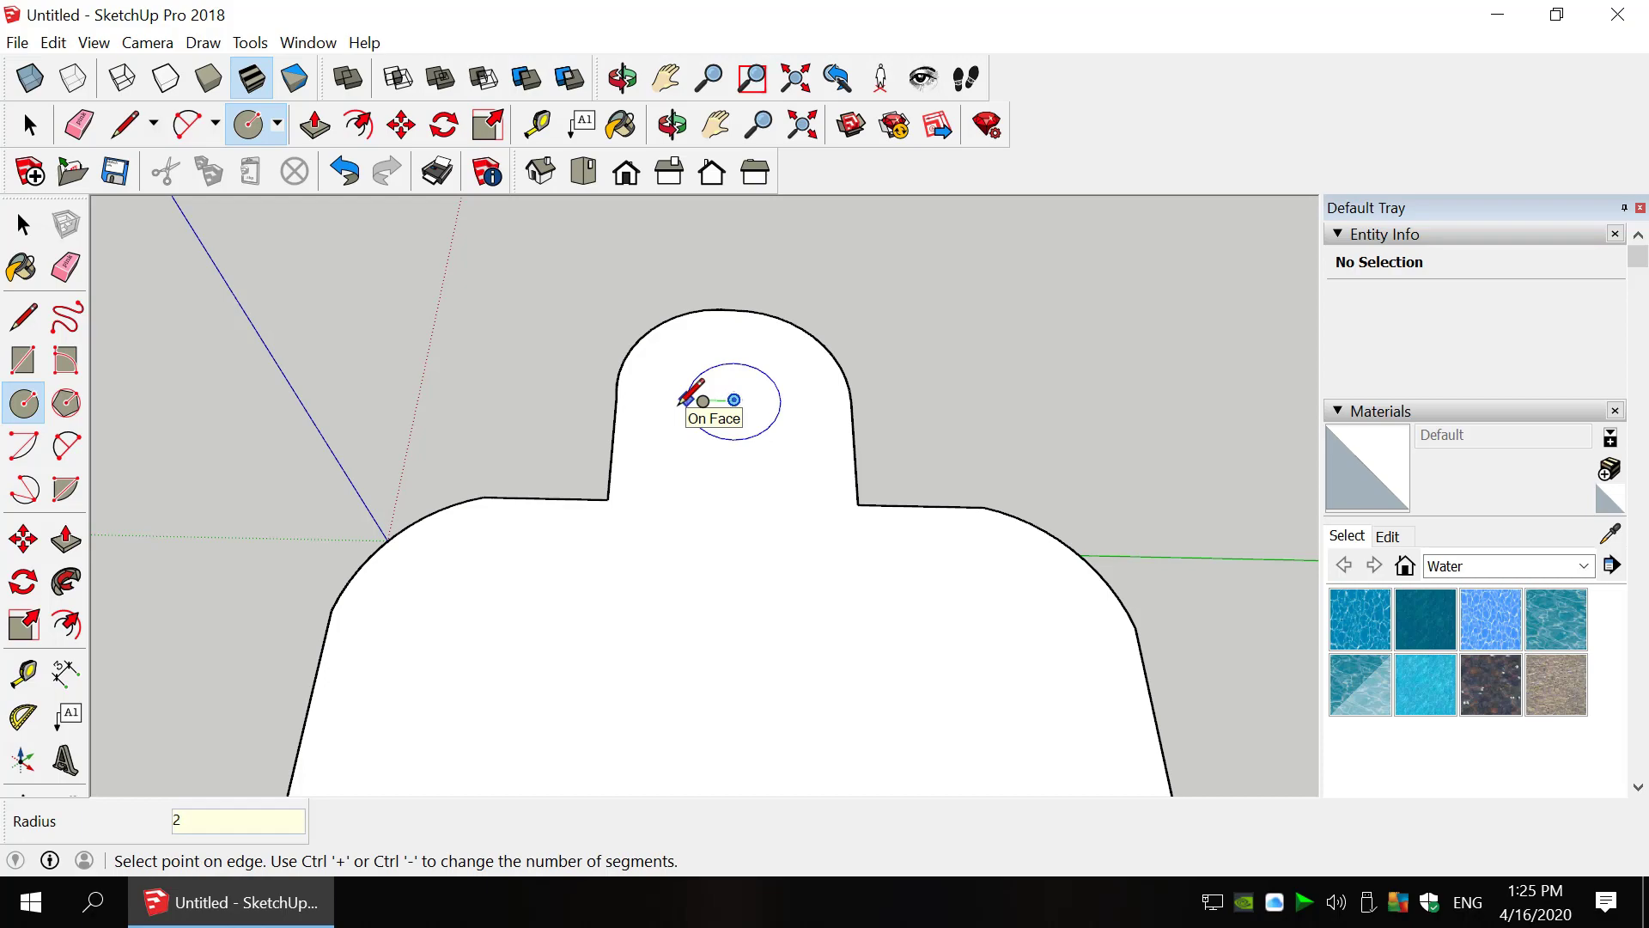
left_click(692, 400)
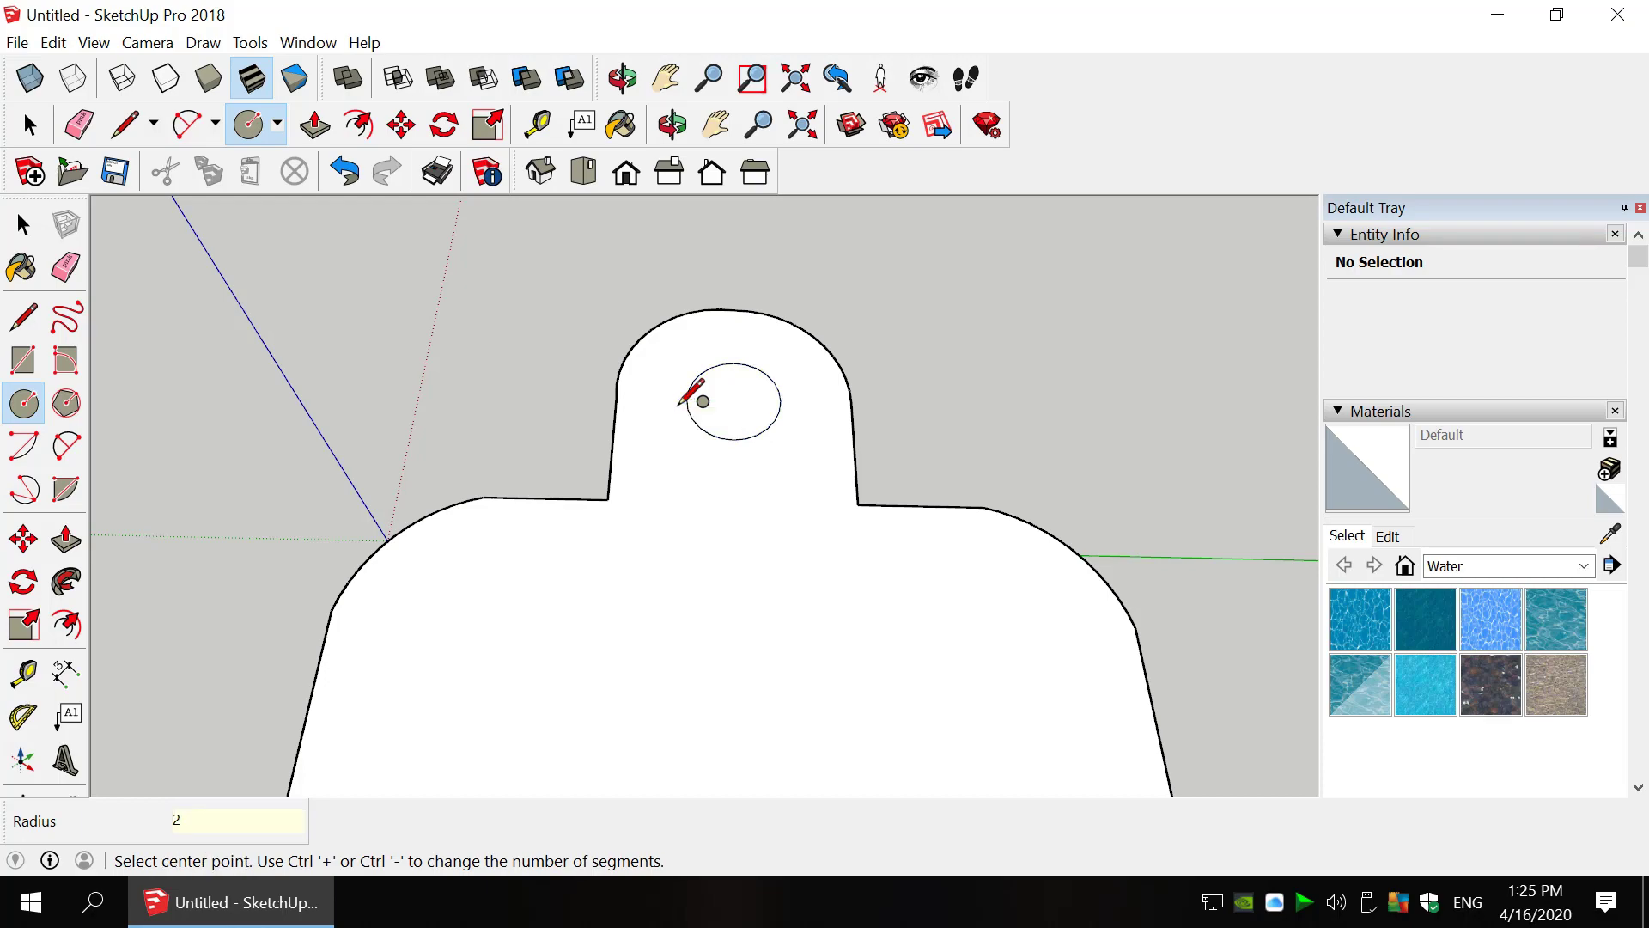
- Cut the circle through the tab and remove the remaining face on the underside to make a through hole
key("p")
left_click(699, 435)
left_click(755, 498)
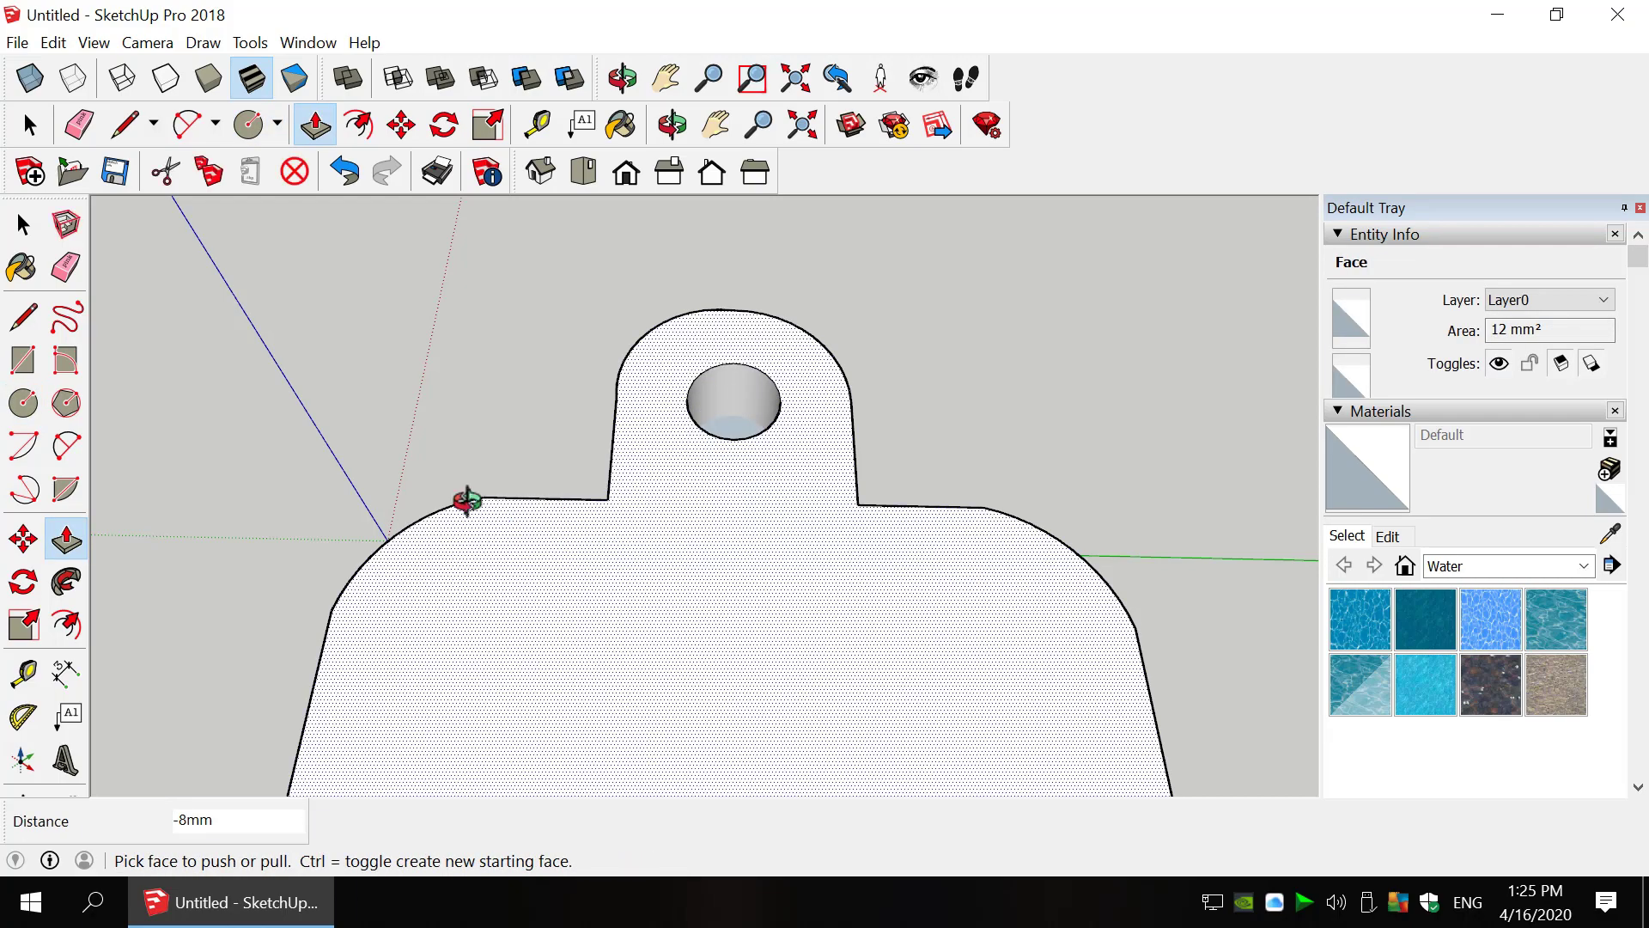
key("o")
left_click_drag(166, 441, 806, 220)
key("p")
left_click(645, 588)
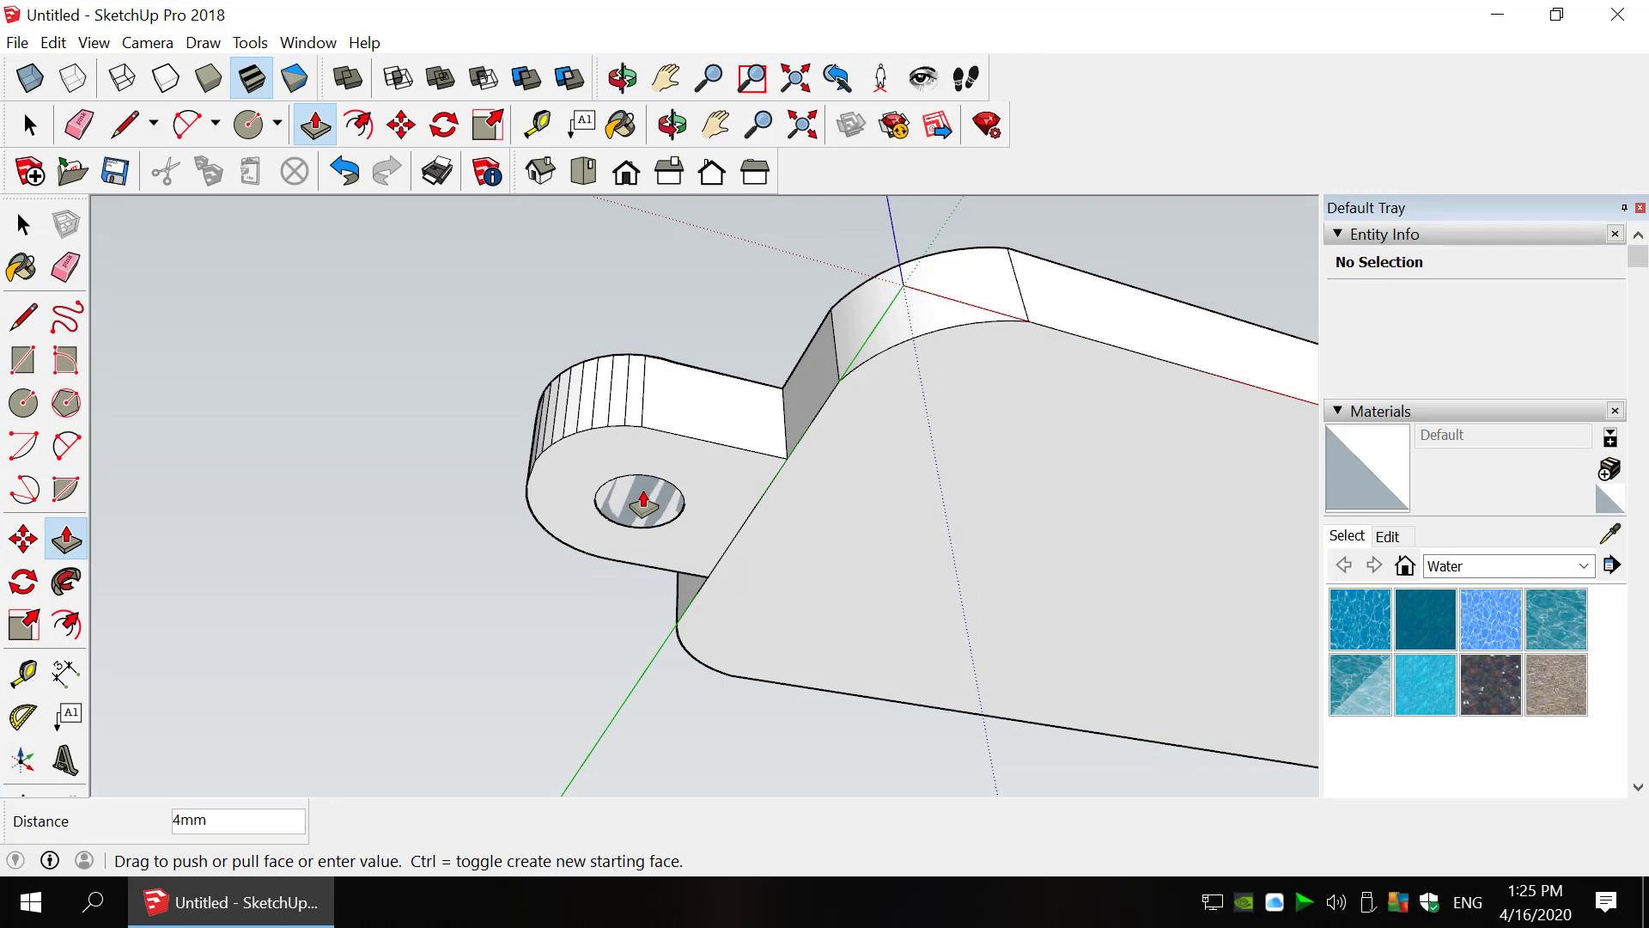
left_click(643, 505)
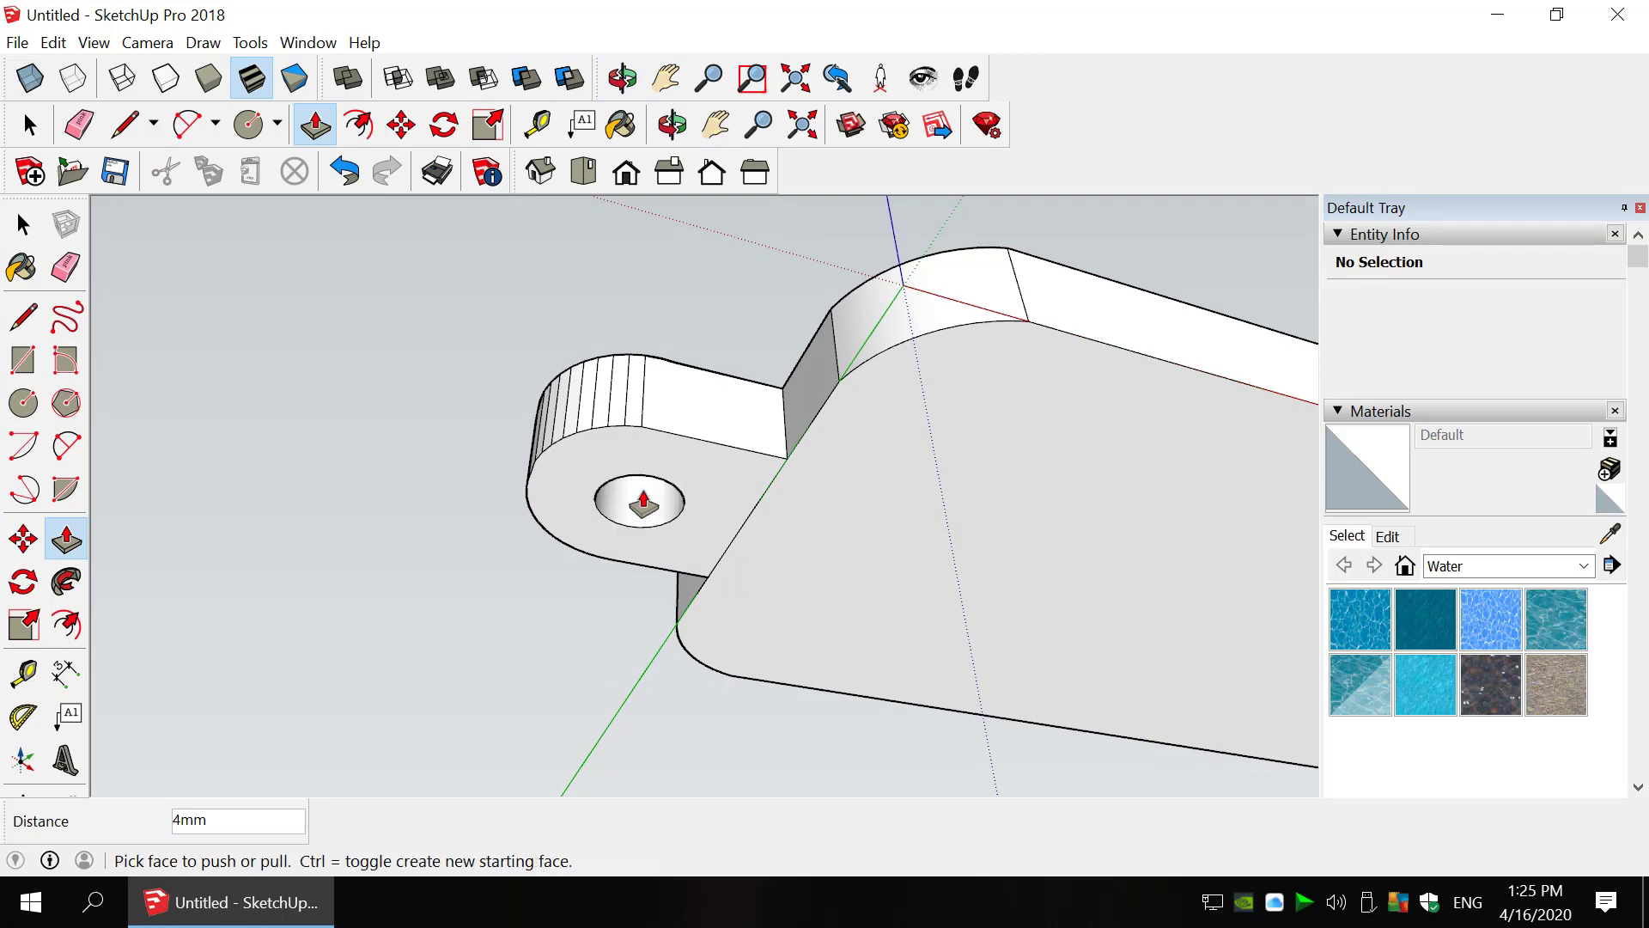
- Offset the outer outline of the slab's top face inward by 1 mm
key("o")
left_click_drag(630, 486, 1163, 423)
key("f")
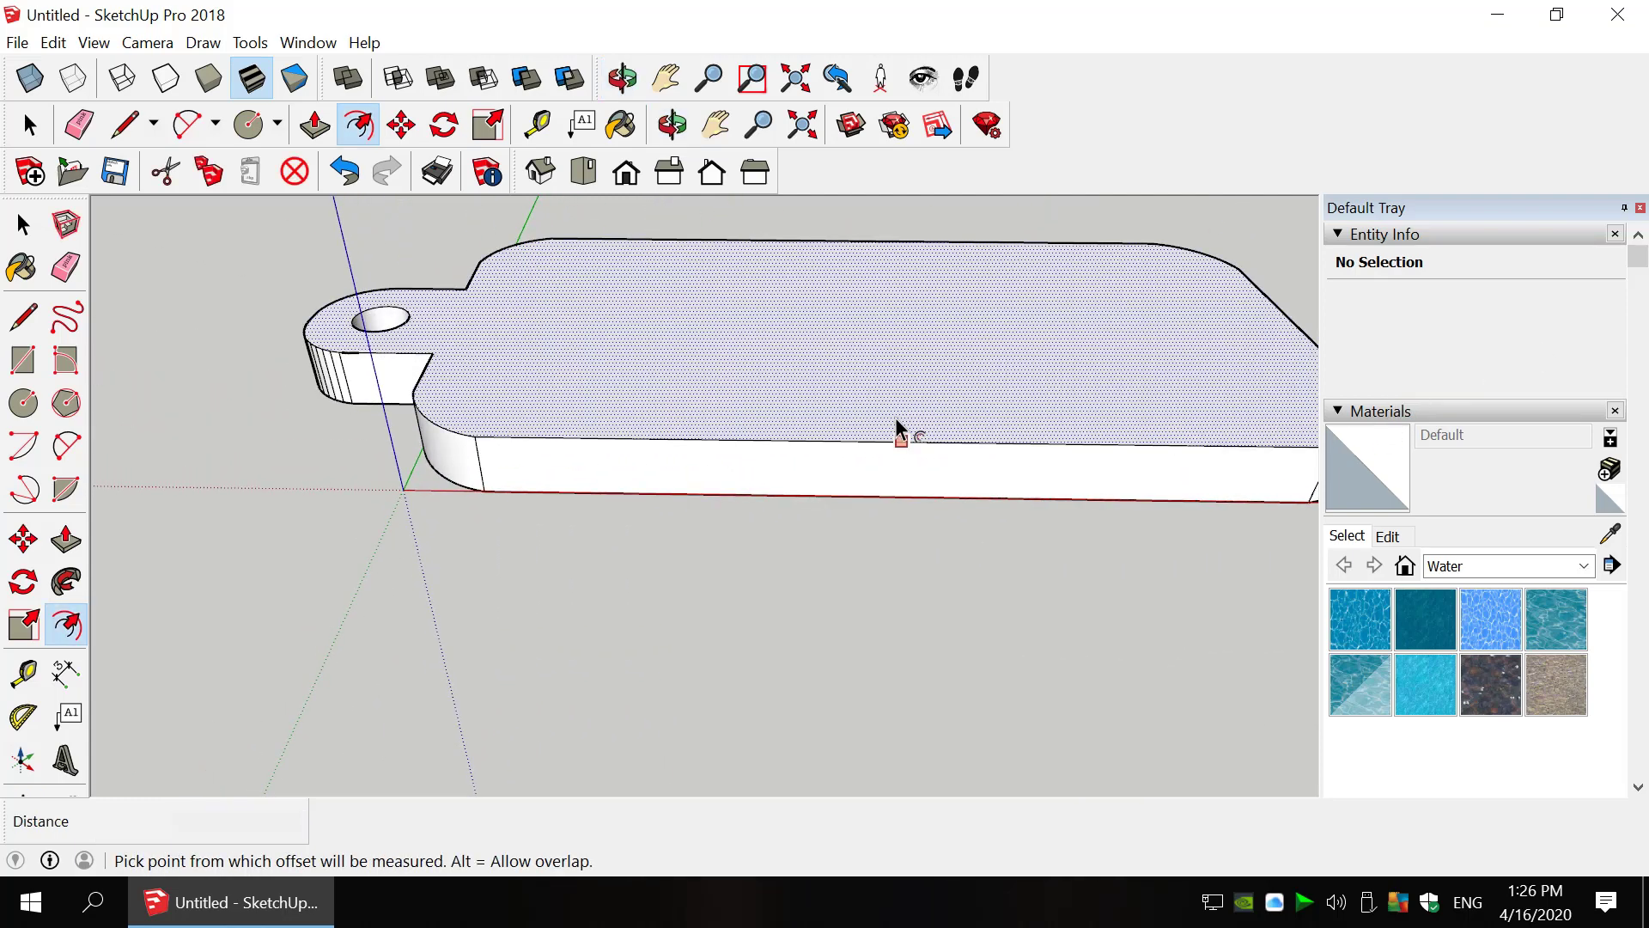
left_click(897, 430)
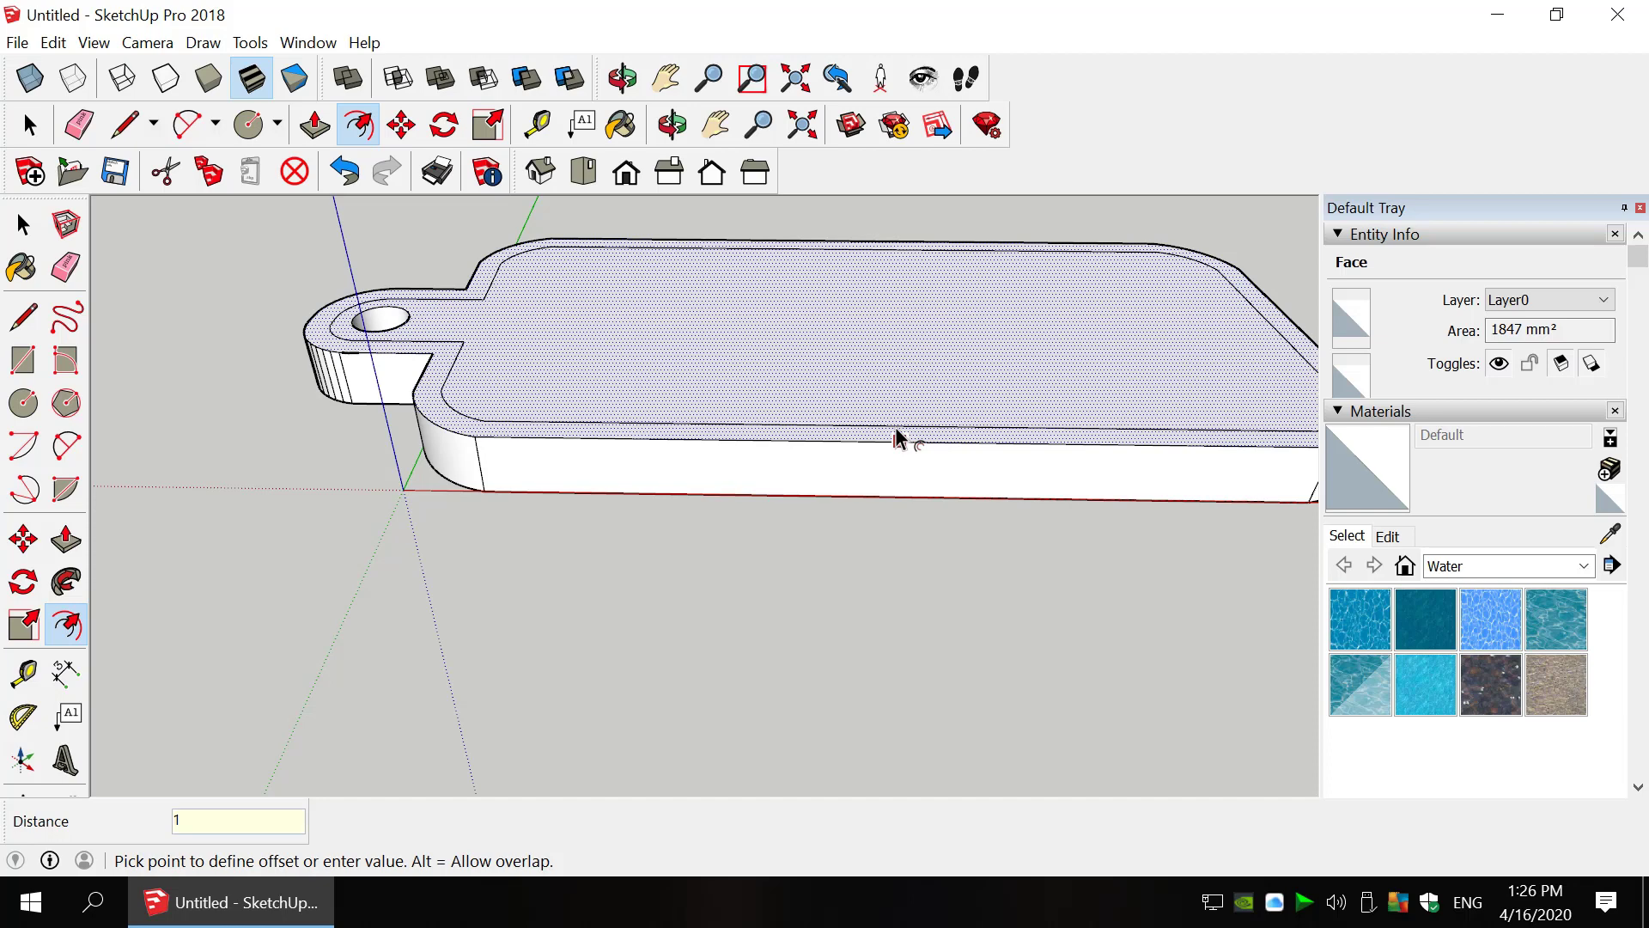
key("Return")
scroll(831, 348, "up", 2)
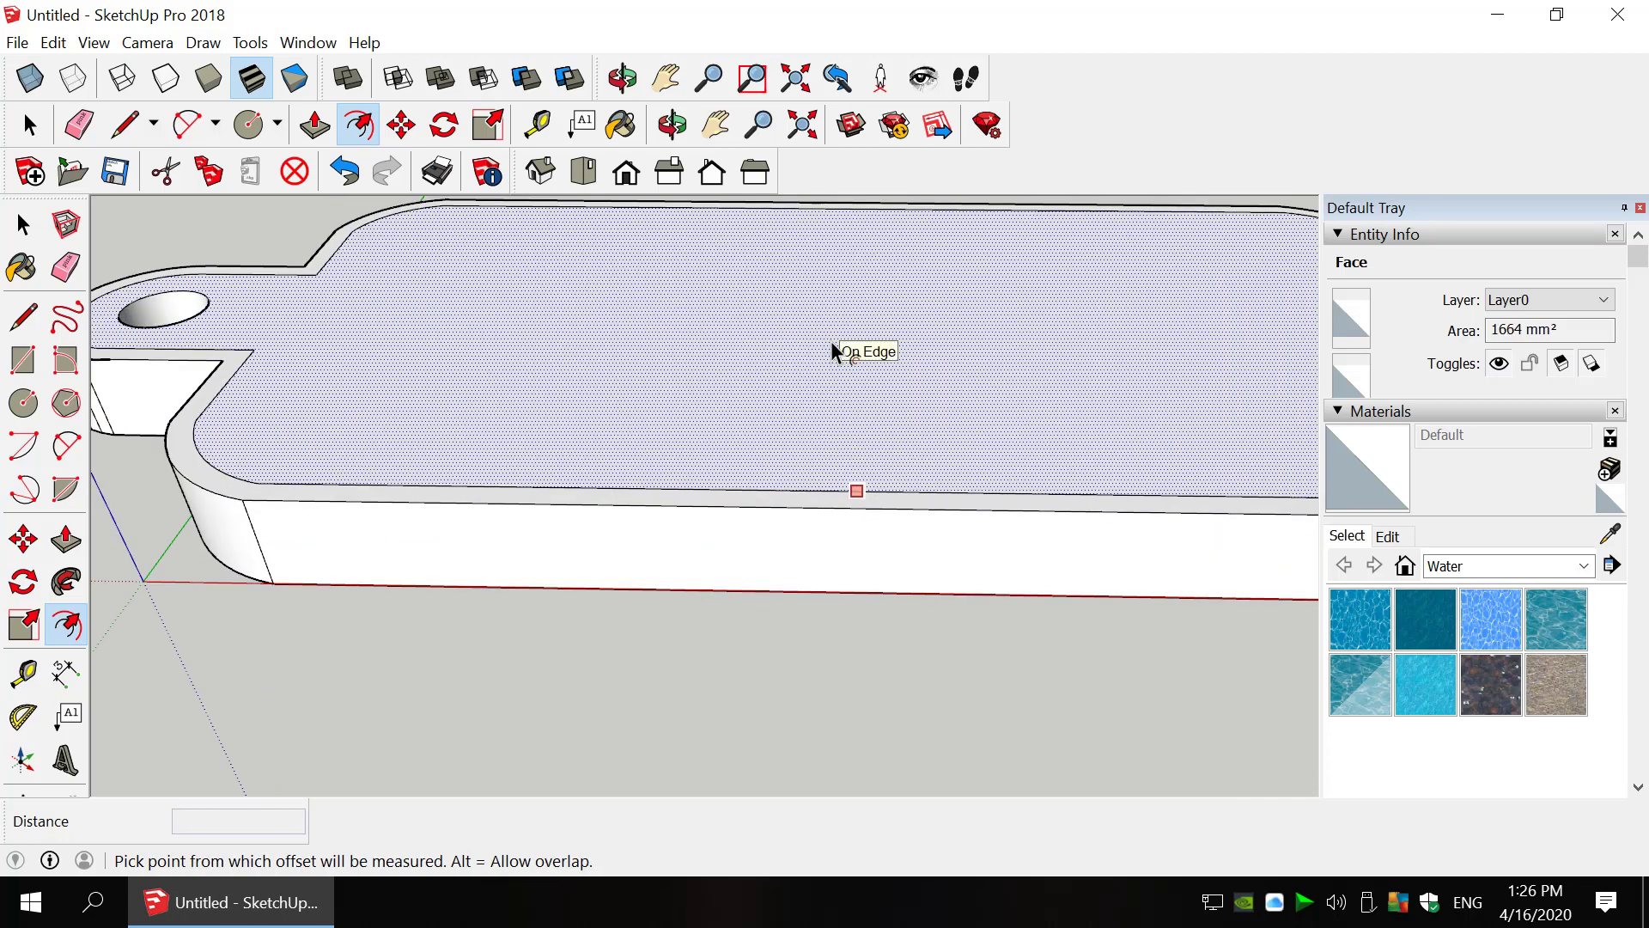
scroll(832, 348, "down", 2)
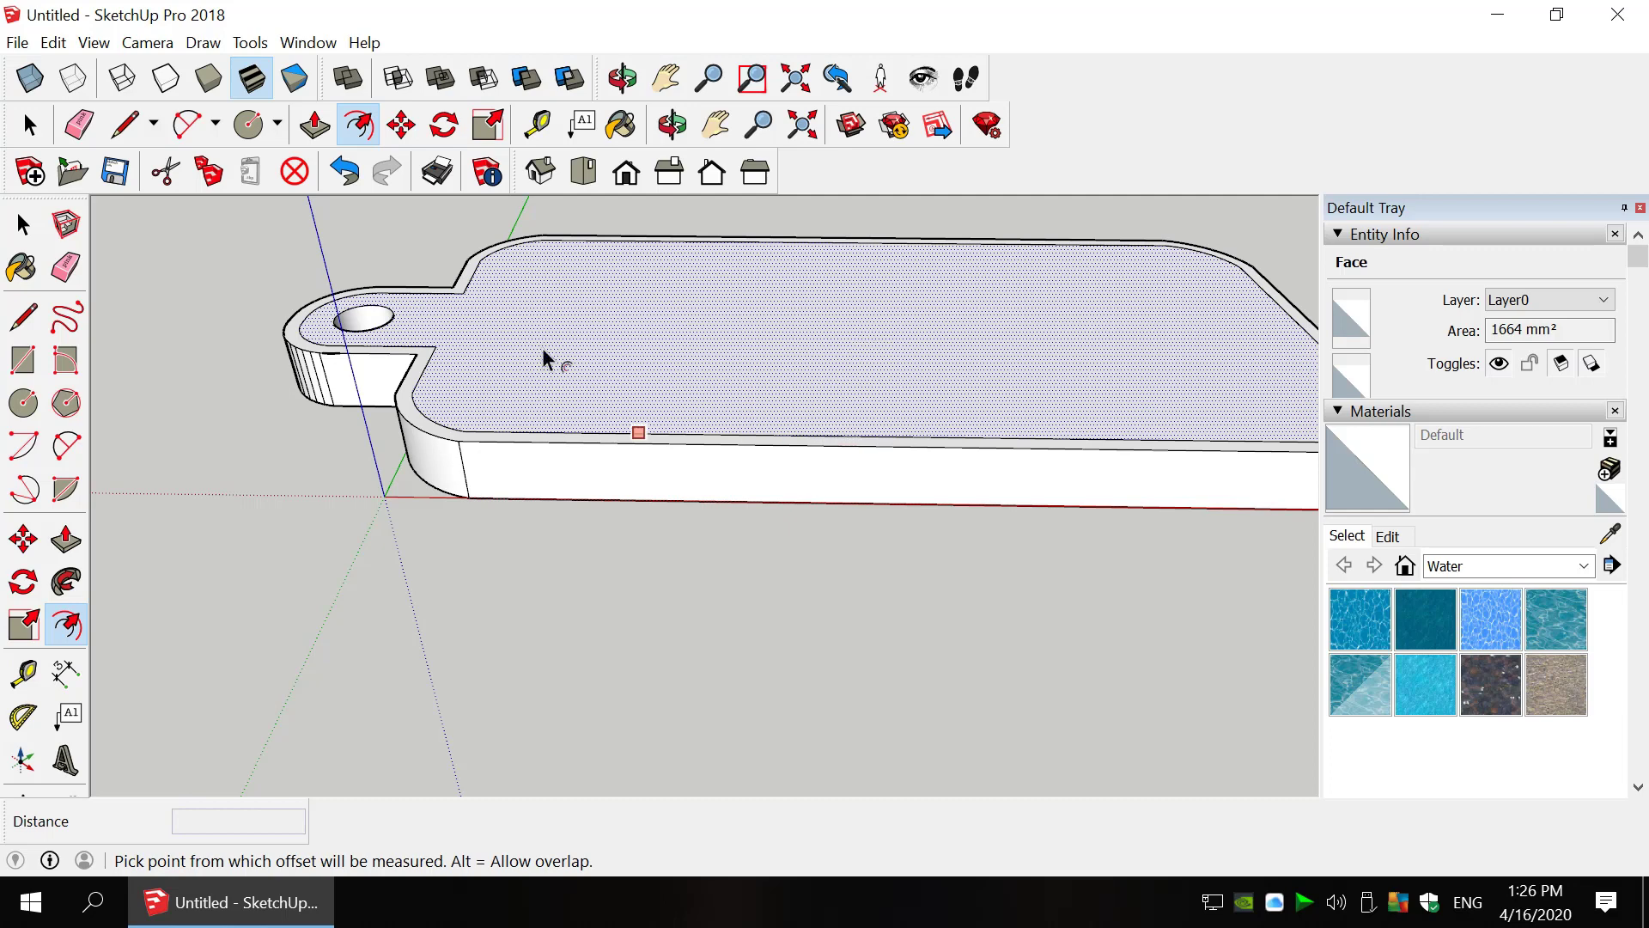
key("Escape")
- Offset the tab hole's top edge outward by 1 mm
scroll(409, 352, "up", 4)
scroll(410, 352, "up", 2)
left_click(426, 367)
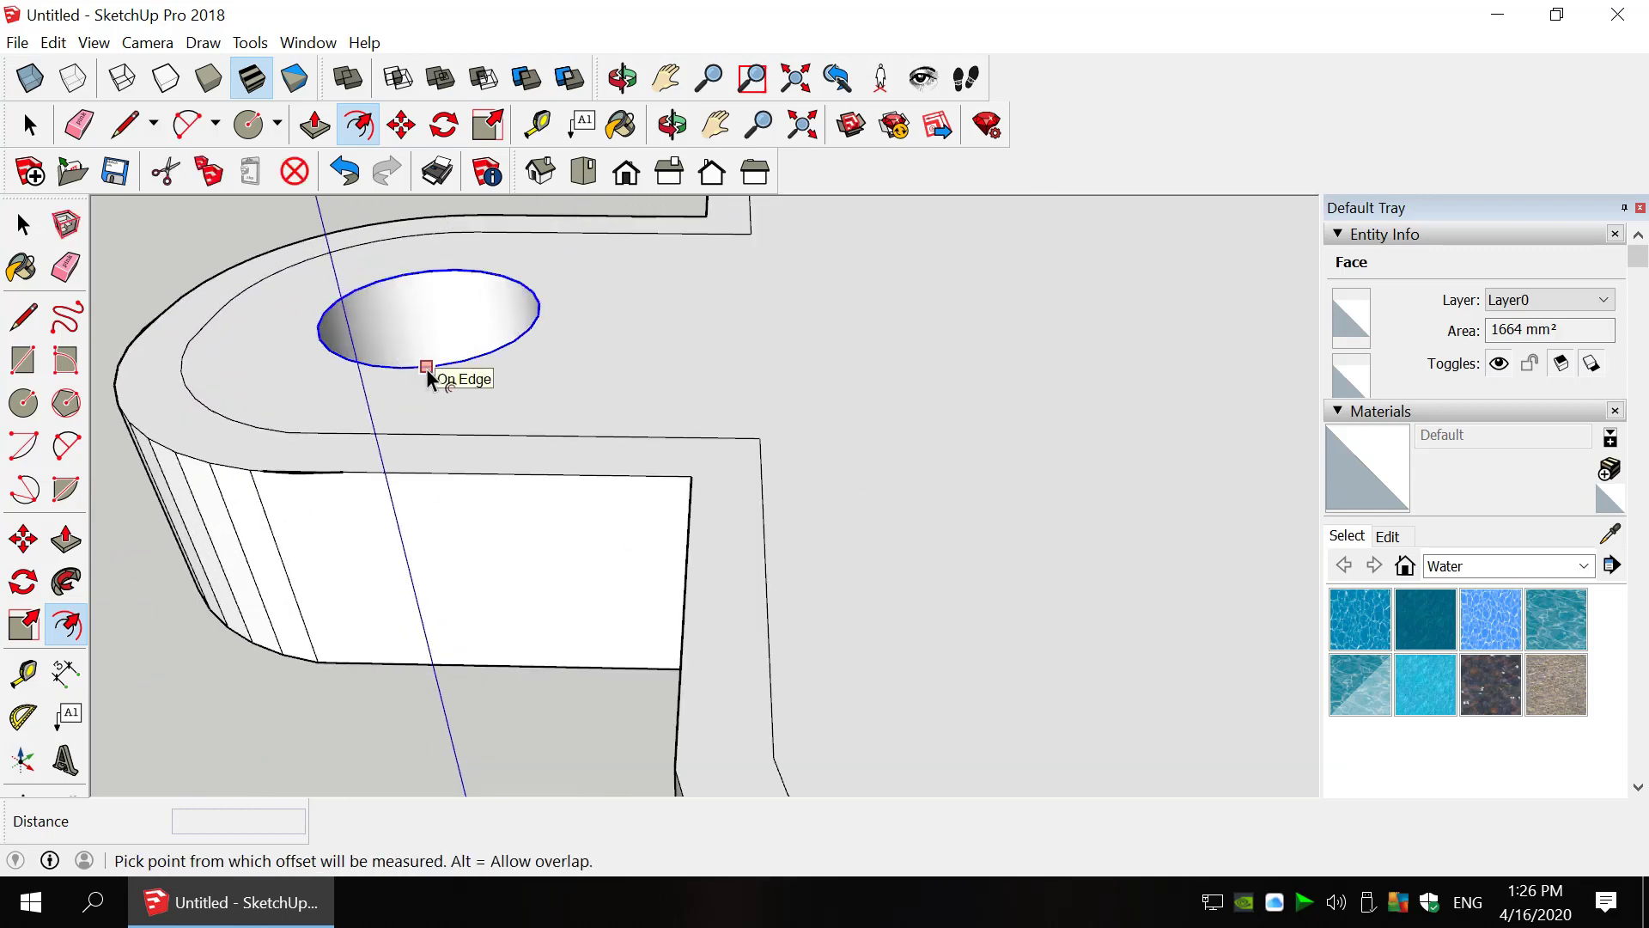
left_click(426, 367)
key("Return")
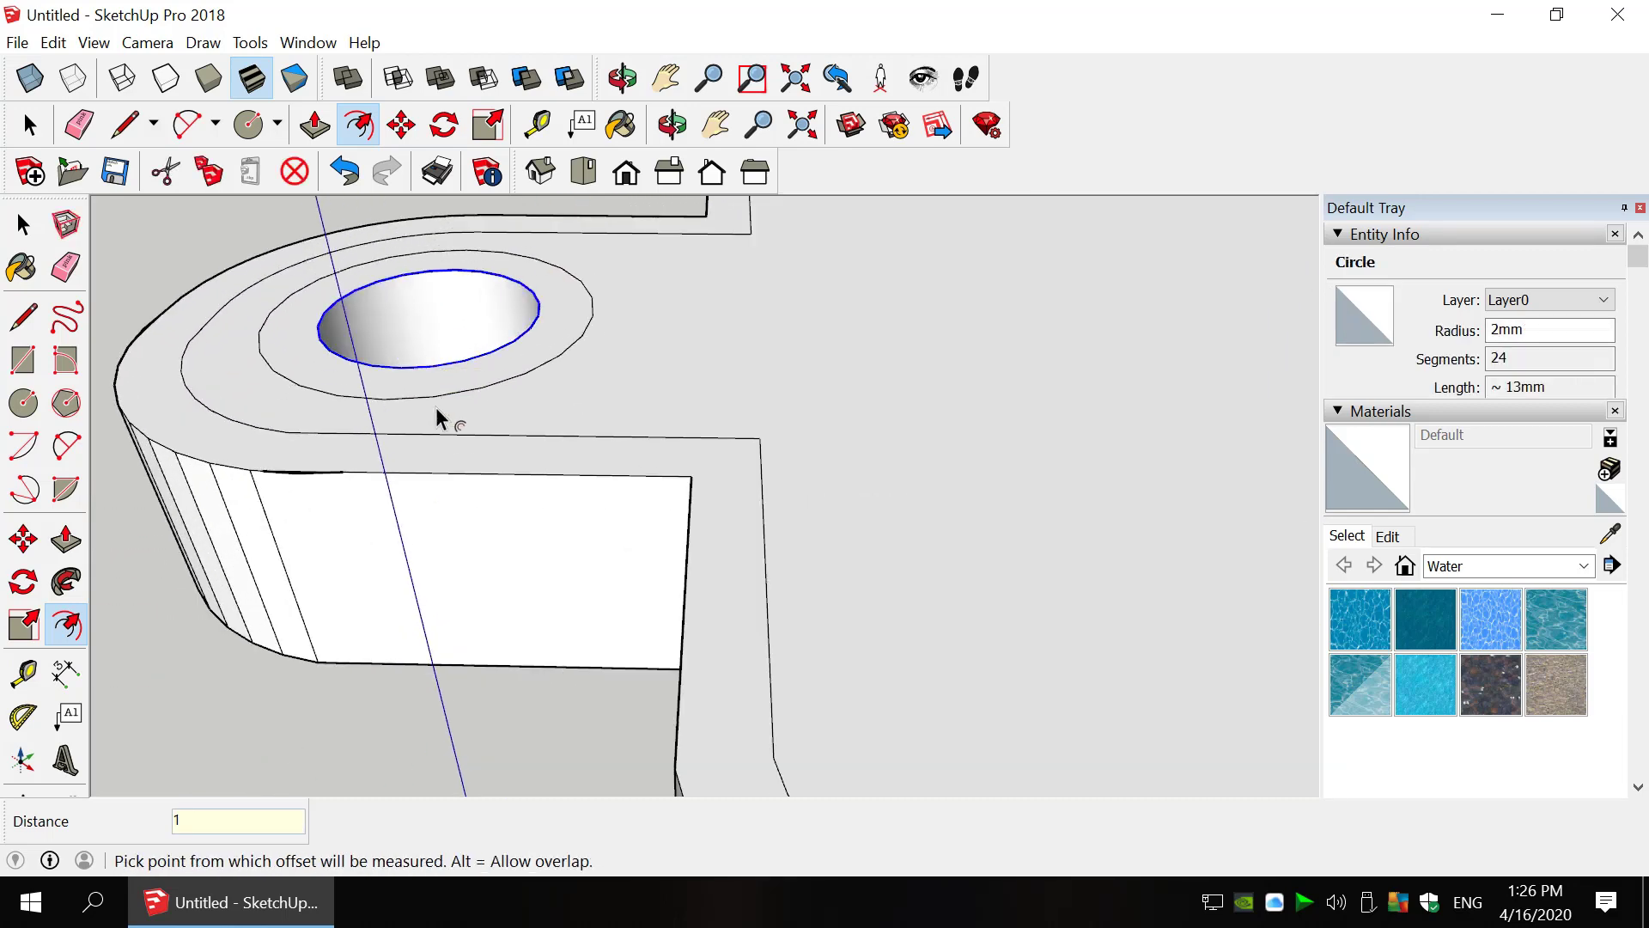
- Try raising the ring face around the tab hole by 1 mm, and lower it back flush with the top face
key("p")
left_click(432, 388)
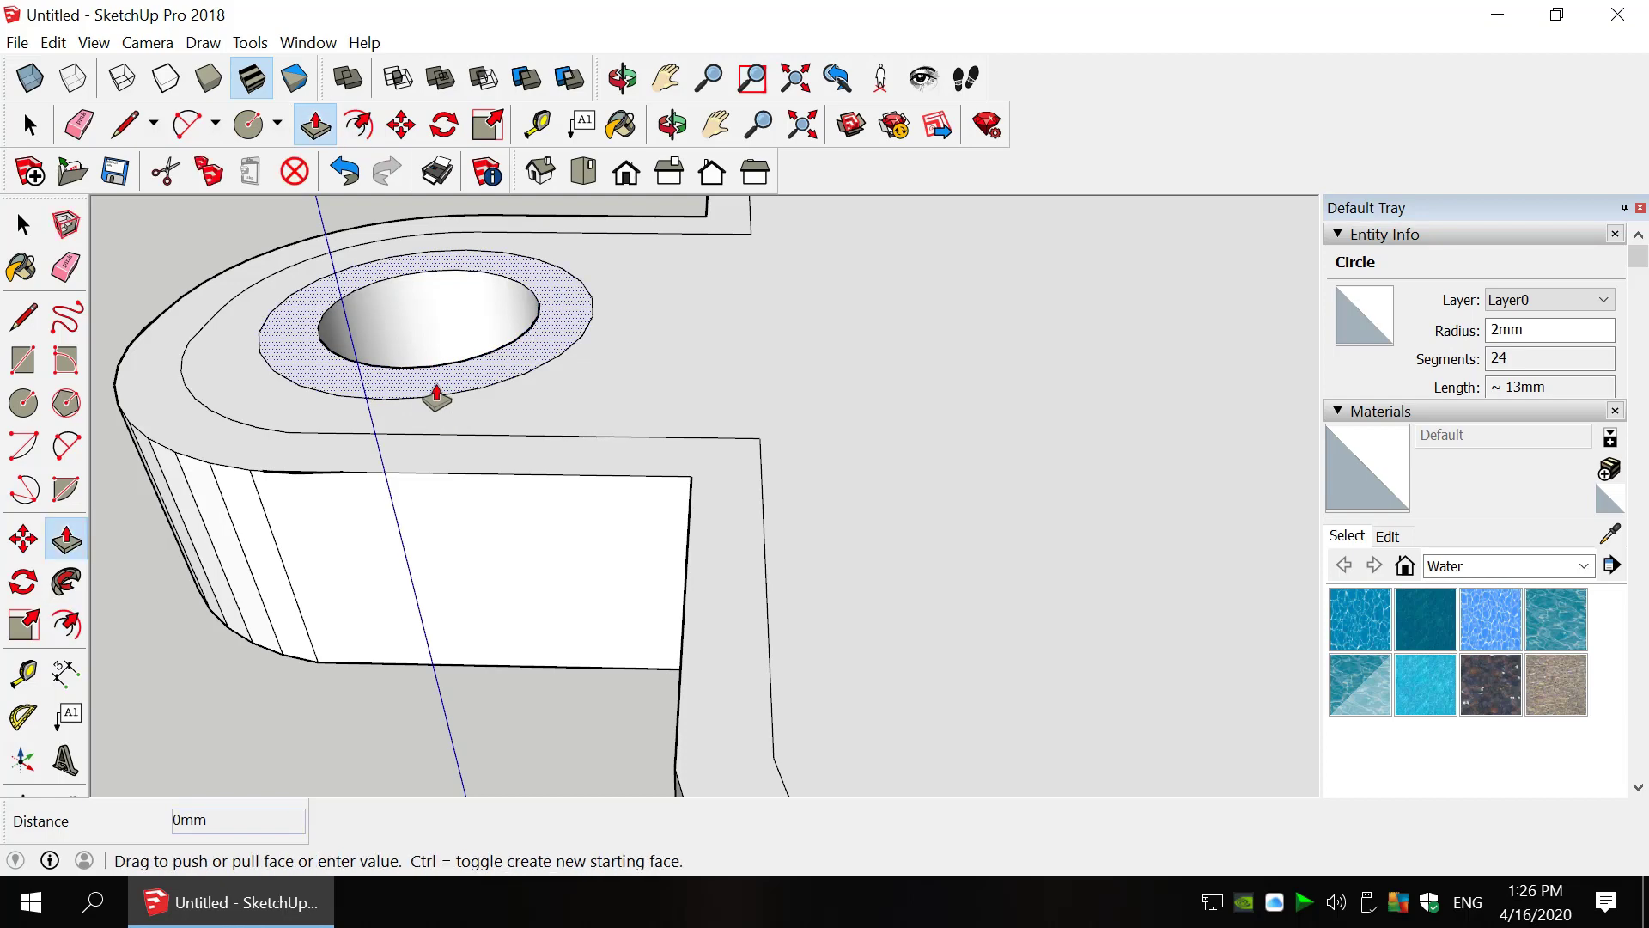
key("Return")
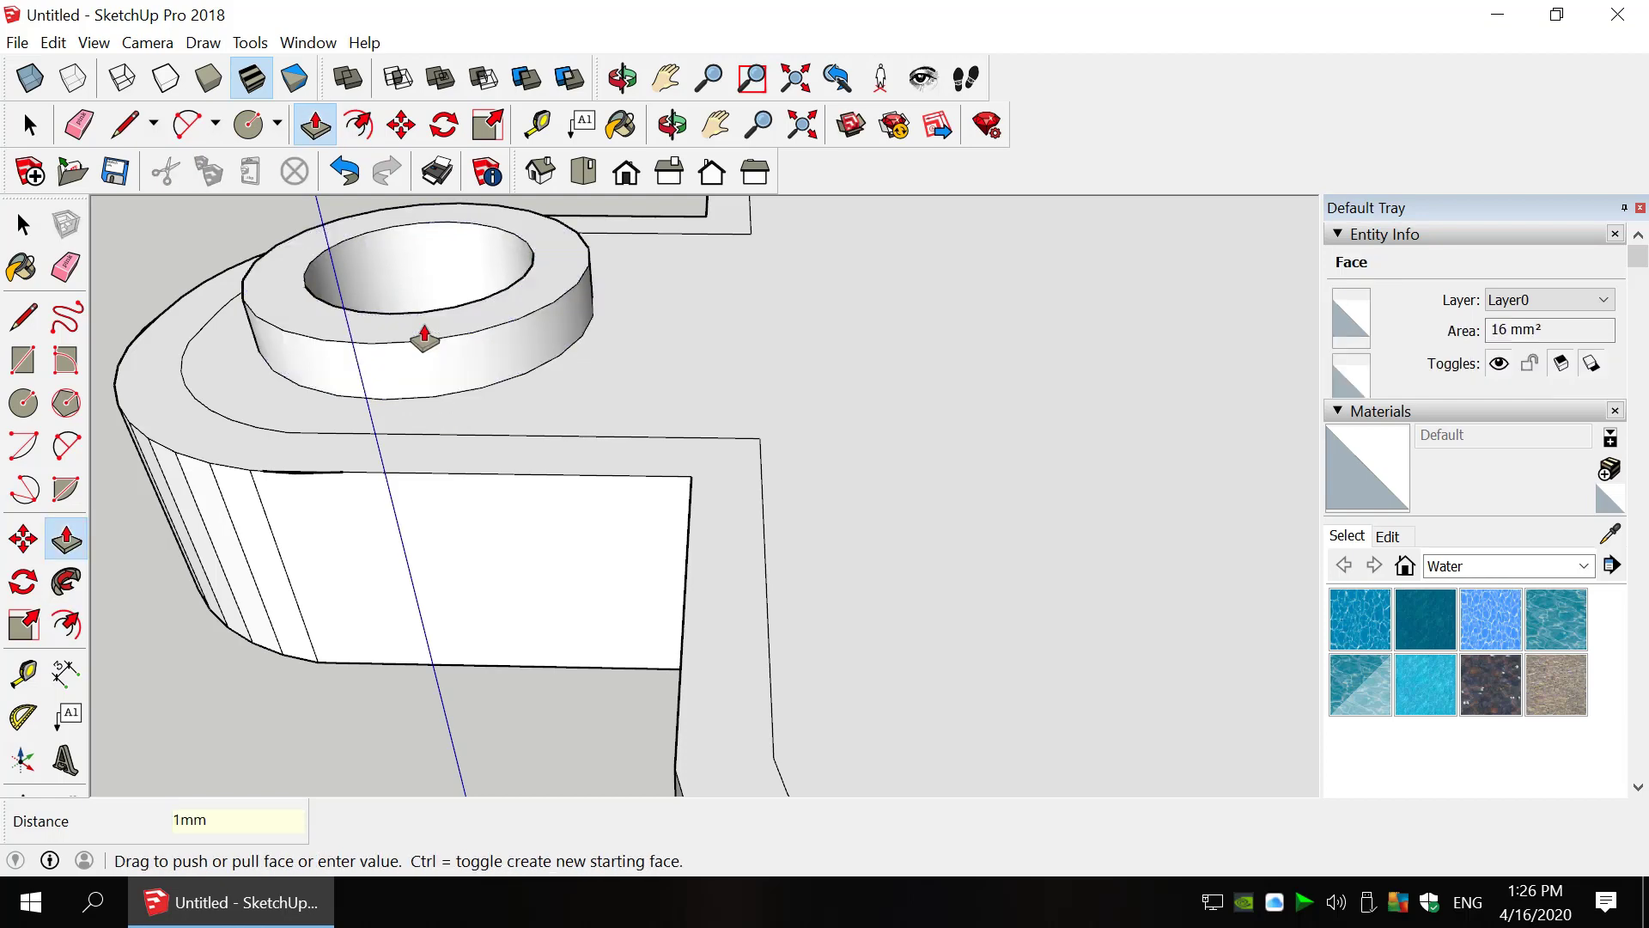
scroll(424, 337, "down", 3)
middle_click_drag(517, 335, 752, 318)
scroll(859, 315, "down", 5)
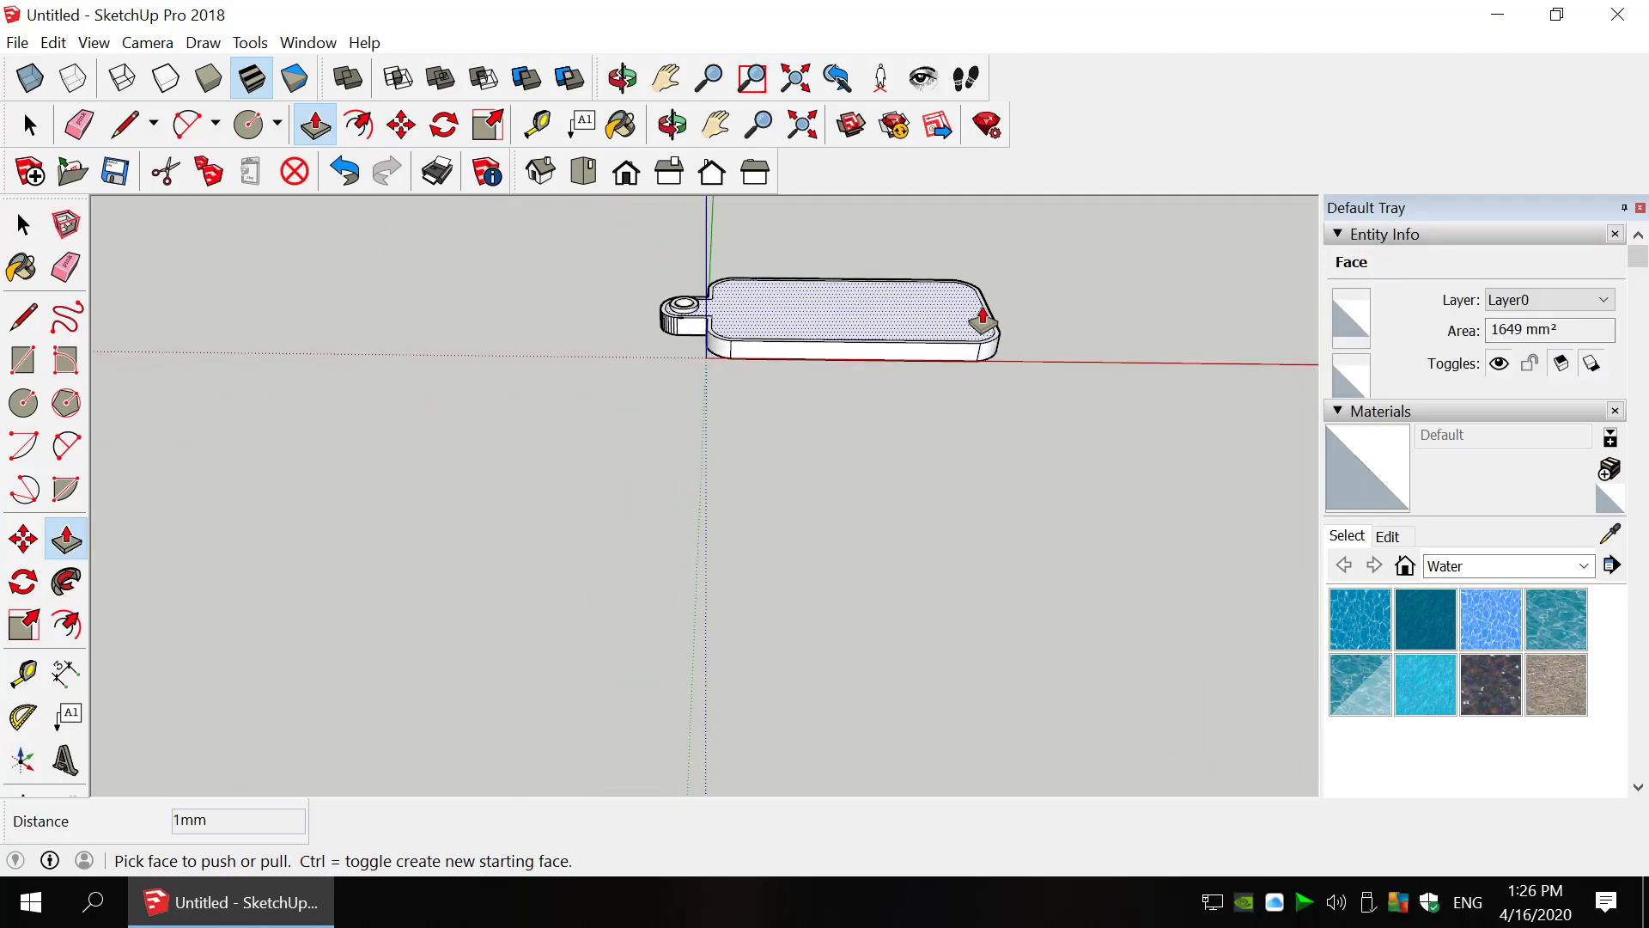
scroll(1093, 301, "up", 4)
scroll(212, 311, "up", 2)
scroll(212, 311, "up", 2)
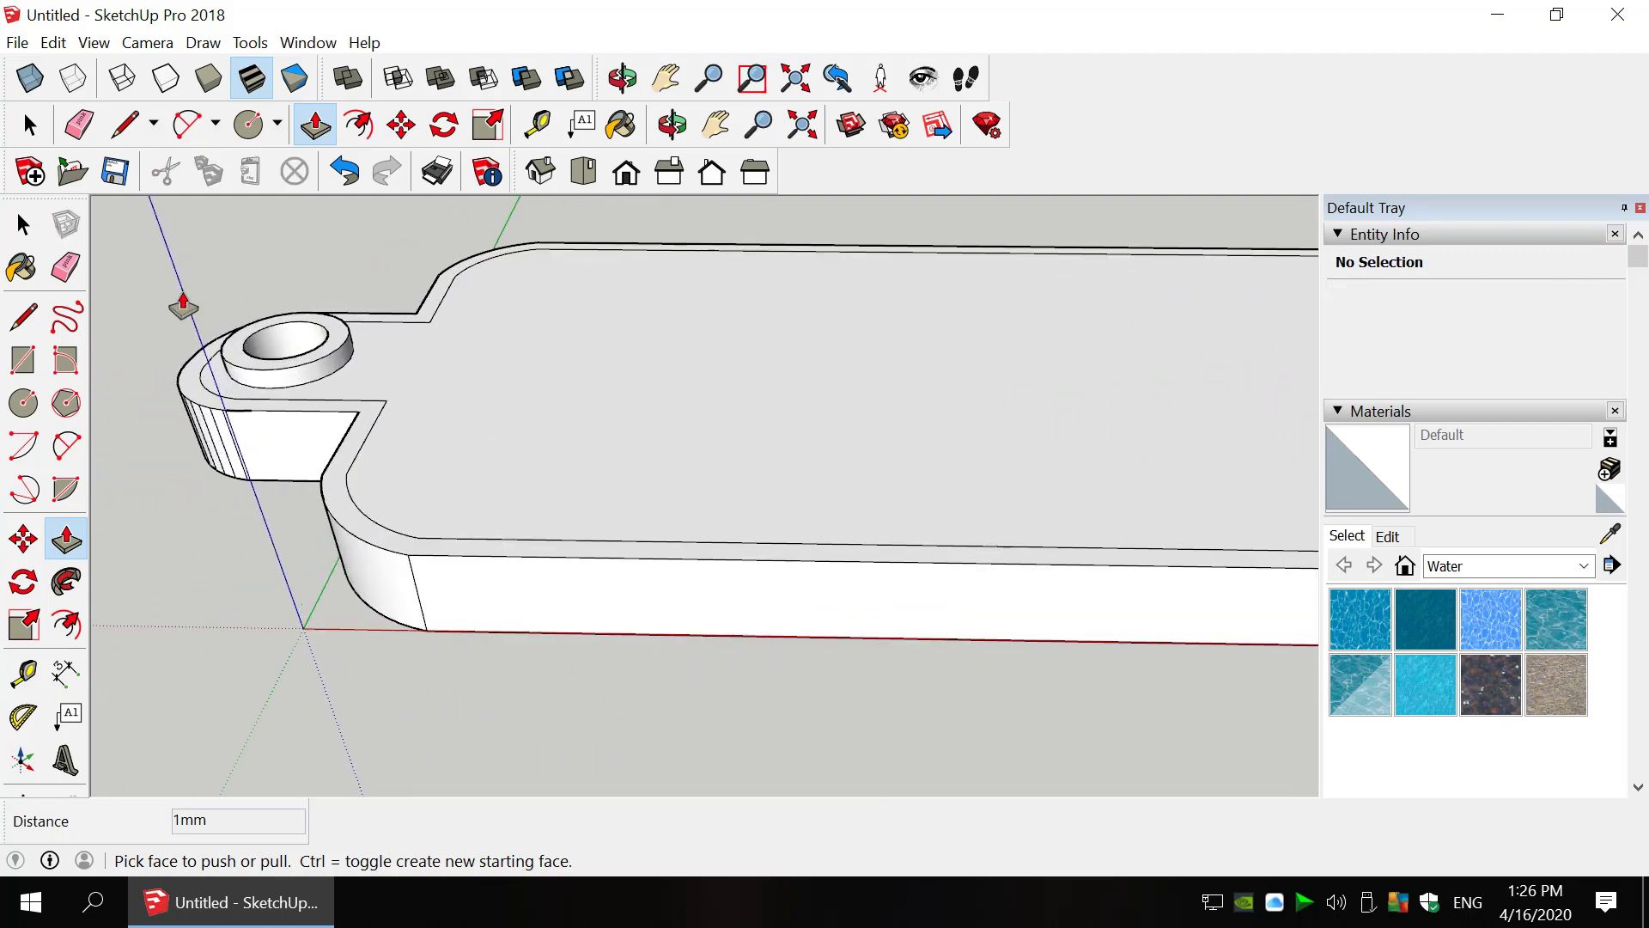
left_click(270, 369)
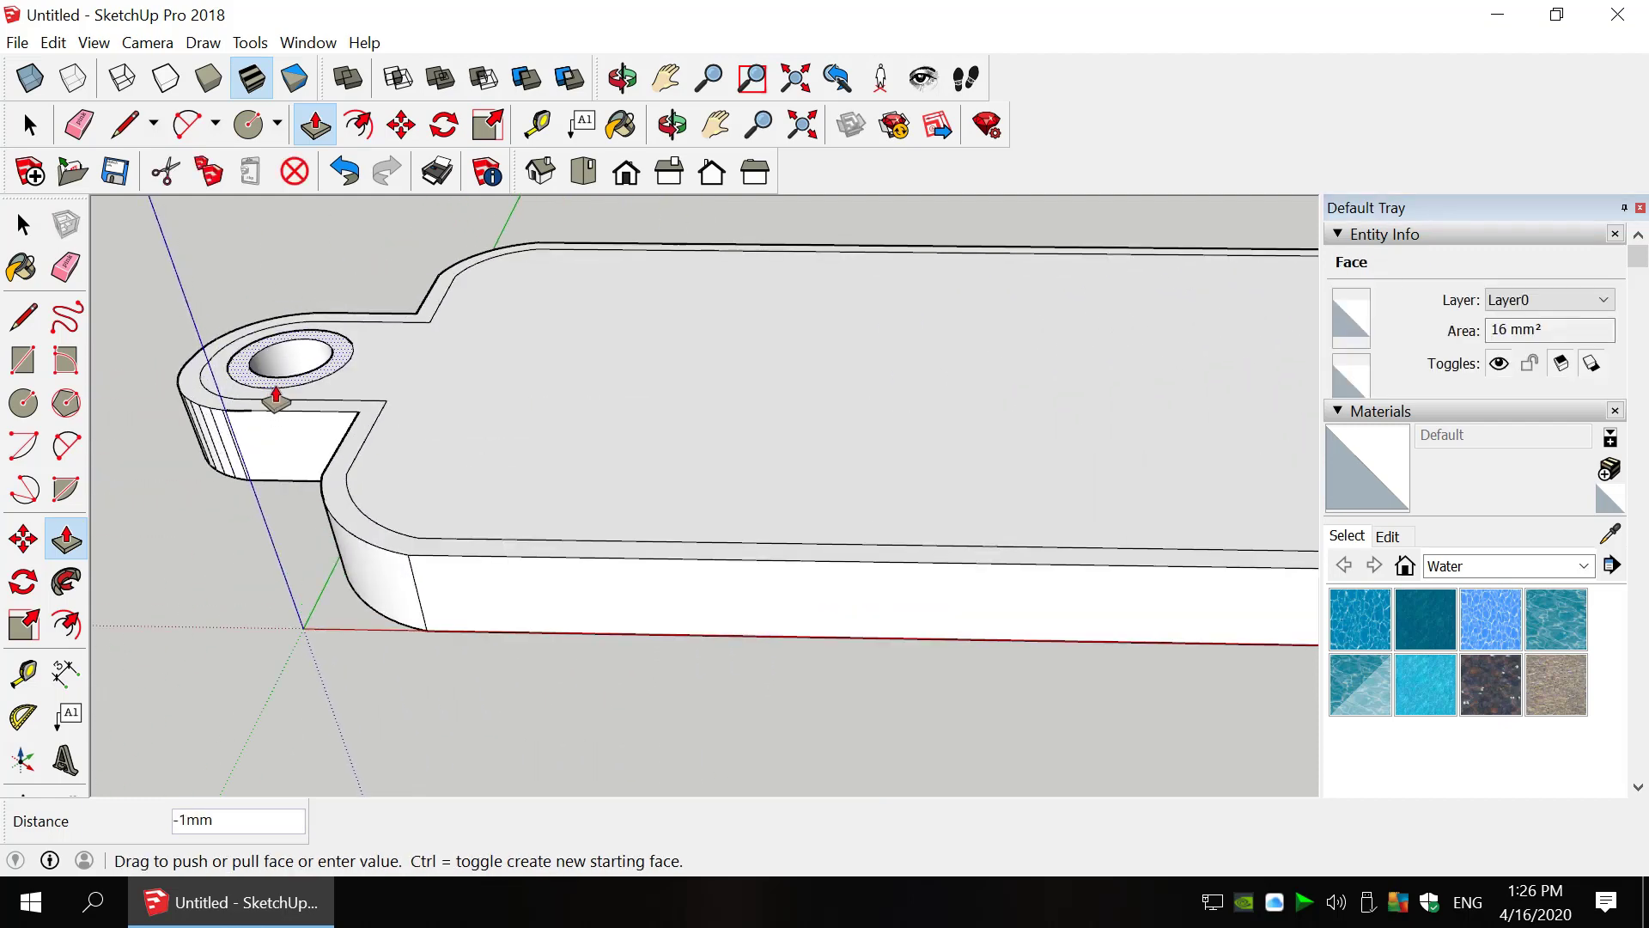
left_click(276, 367)
- Push the inner top face down 1 mm, leaving the outer rim and the ring around the hole raised
left_click(850, 430)
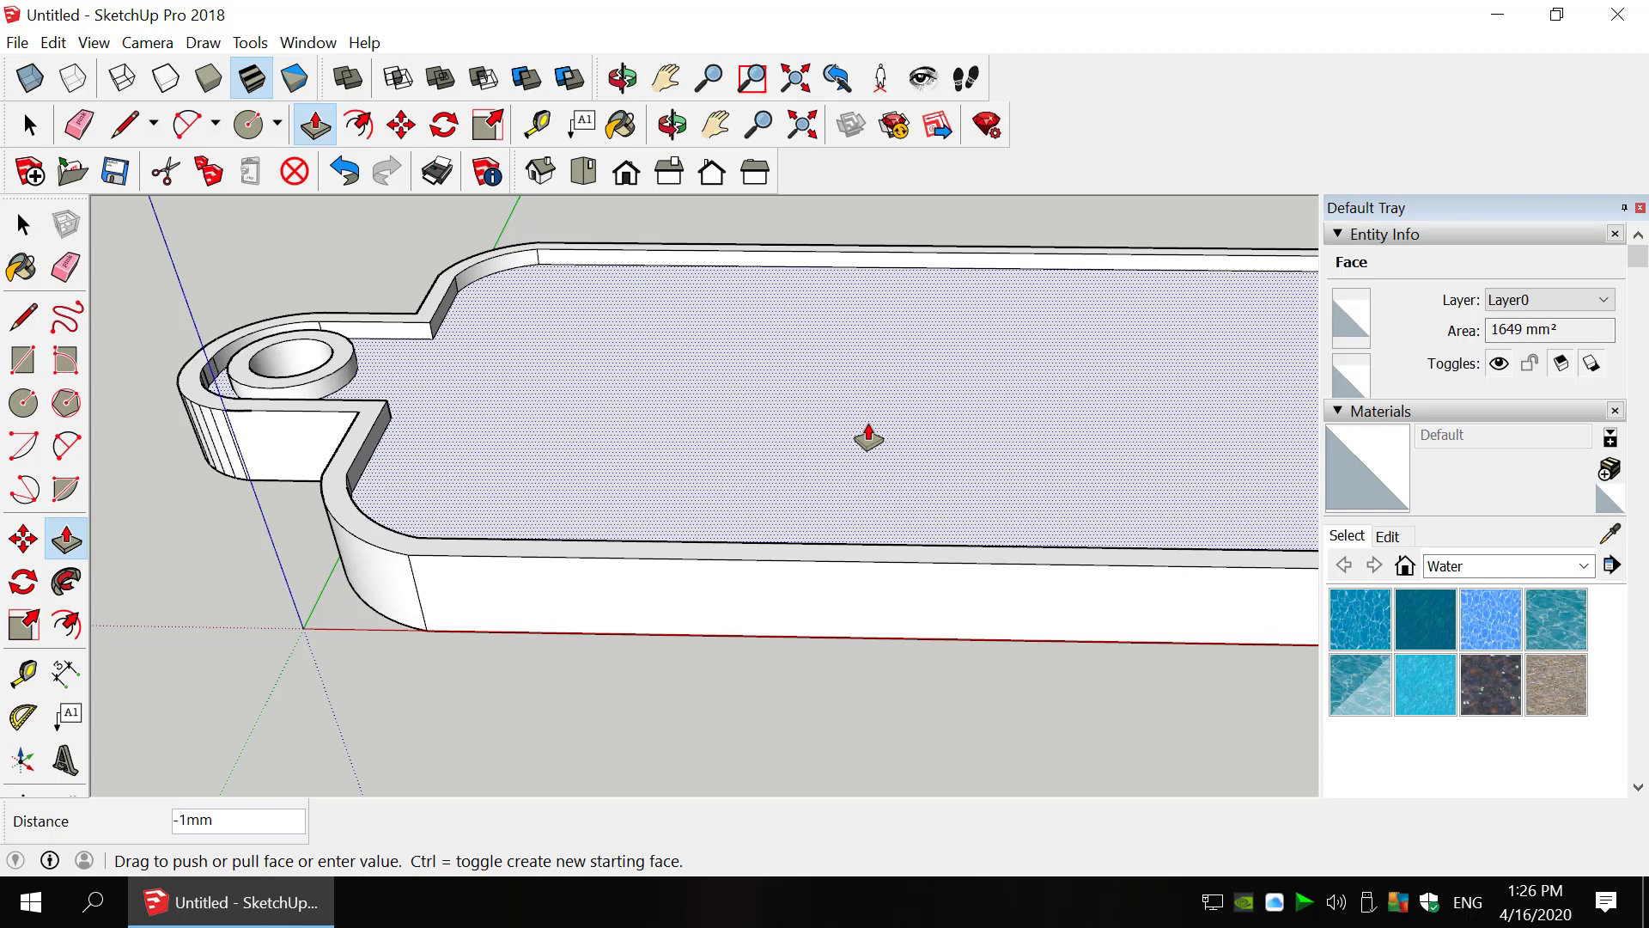
type("1")
key("Return")
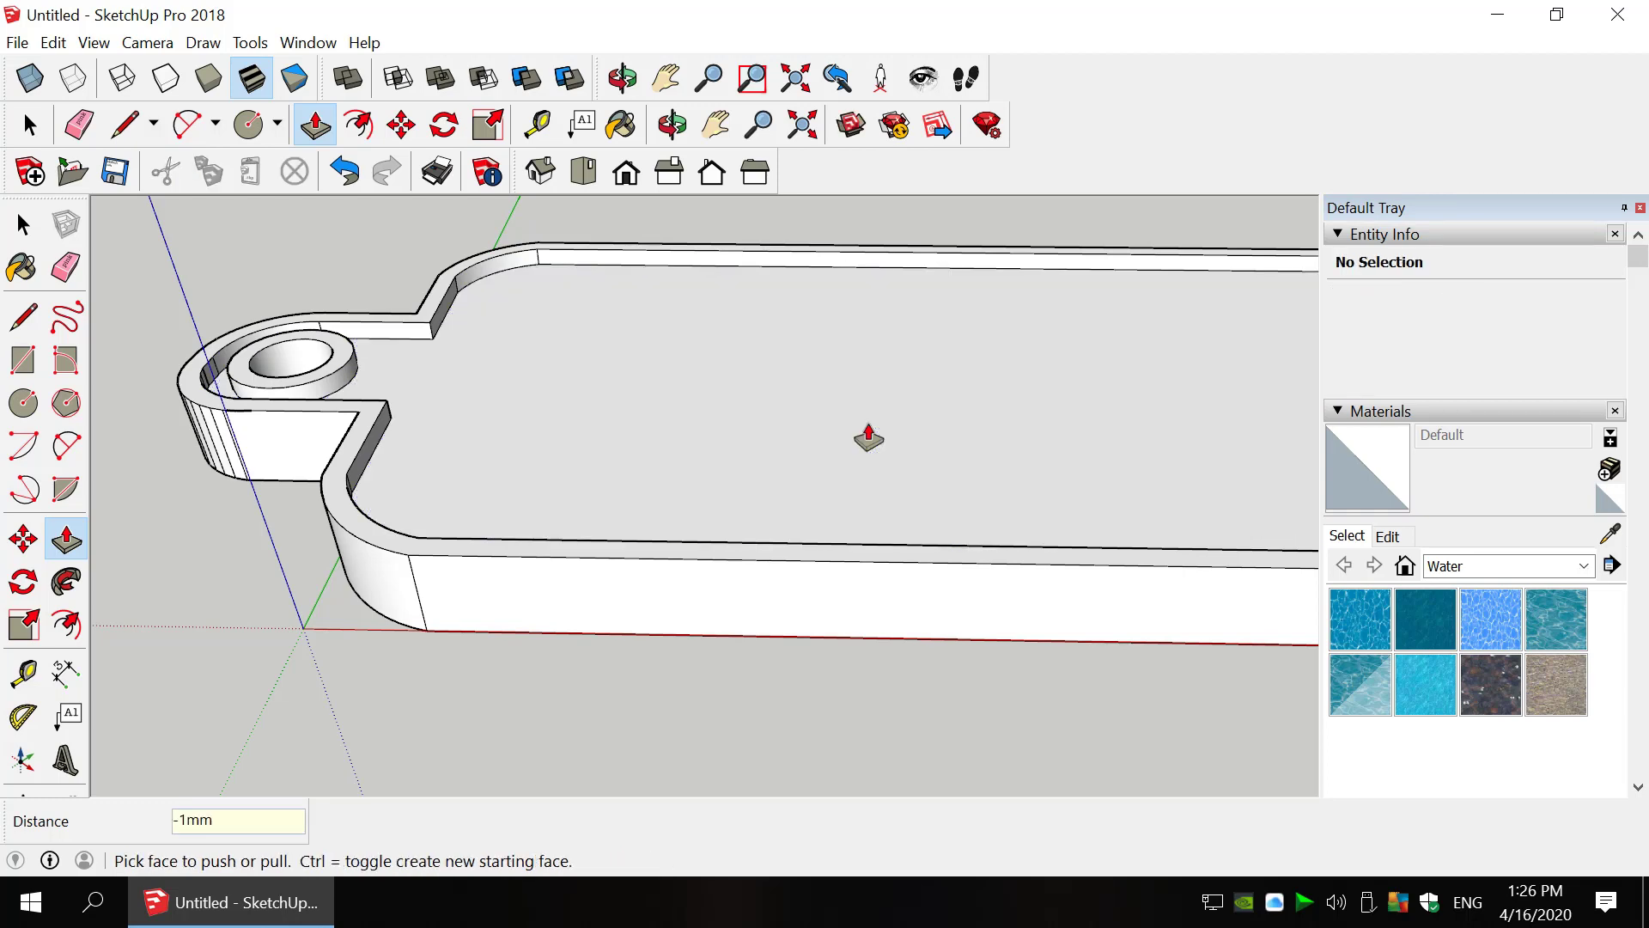
- Start a 3D text for the tag's recessed face and enter FORTNITE as its wording
middle_click_drag(865, 434, 756, 368)
left_click_drag(755, 368, 1056, 368)
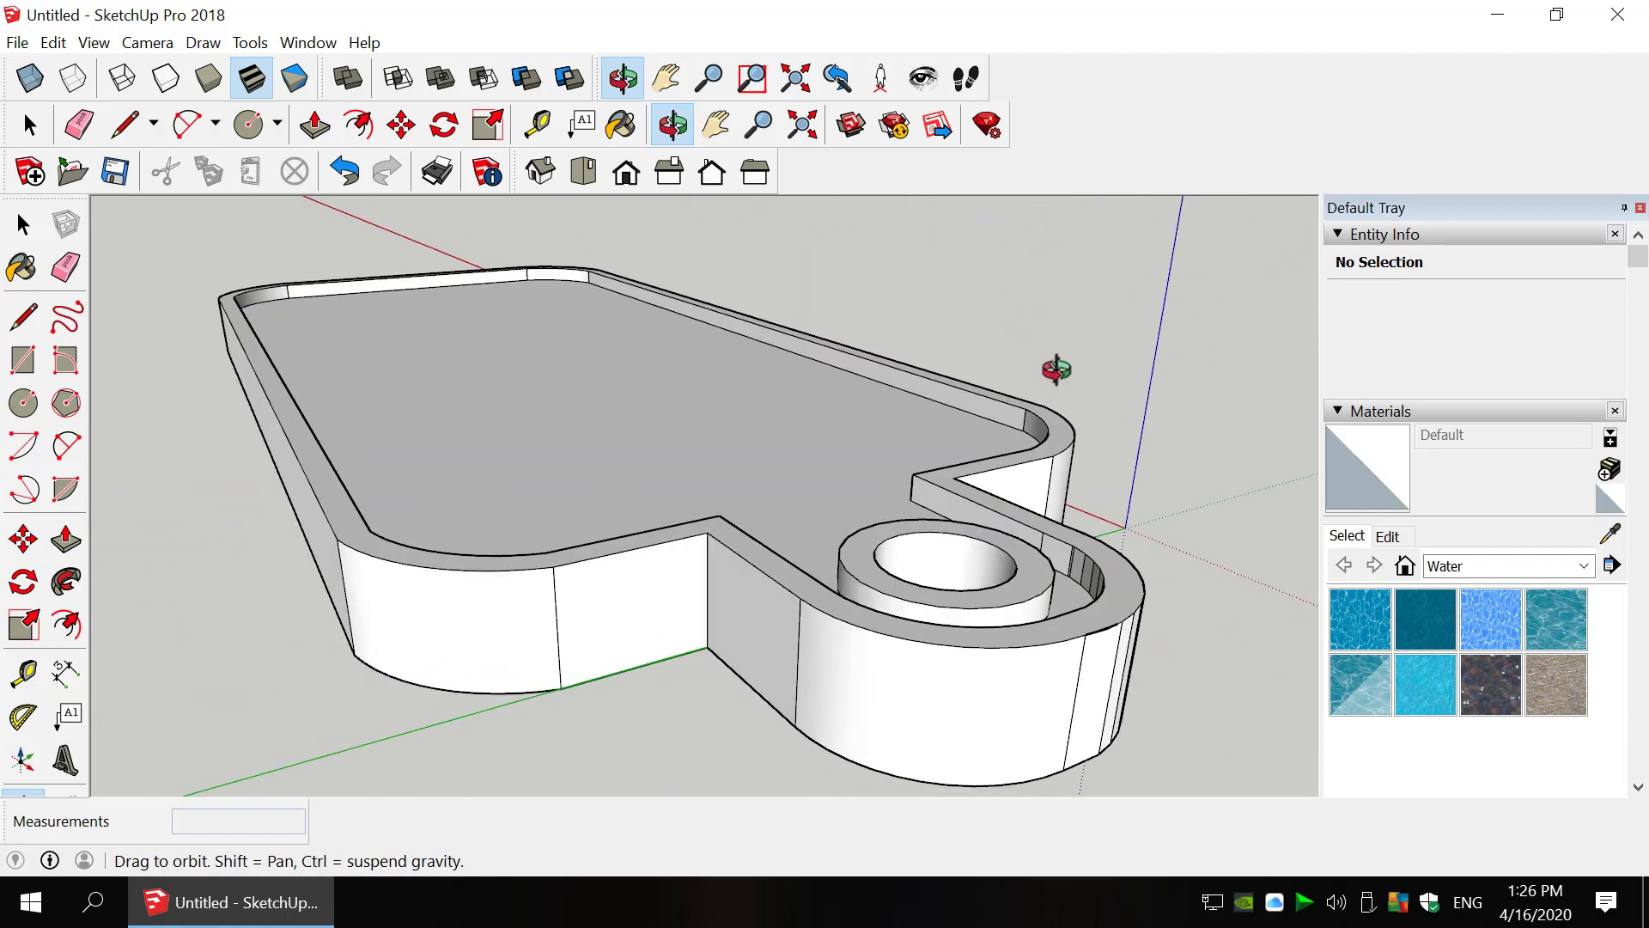
left_click_drag(1219, 492, 868, 550)
left_click(66, 758)
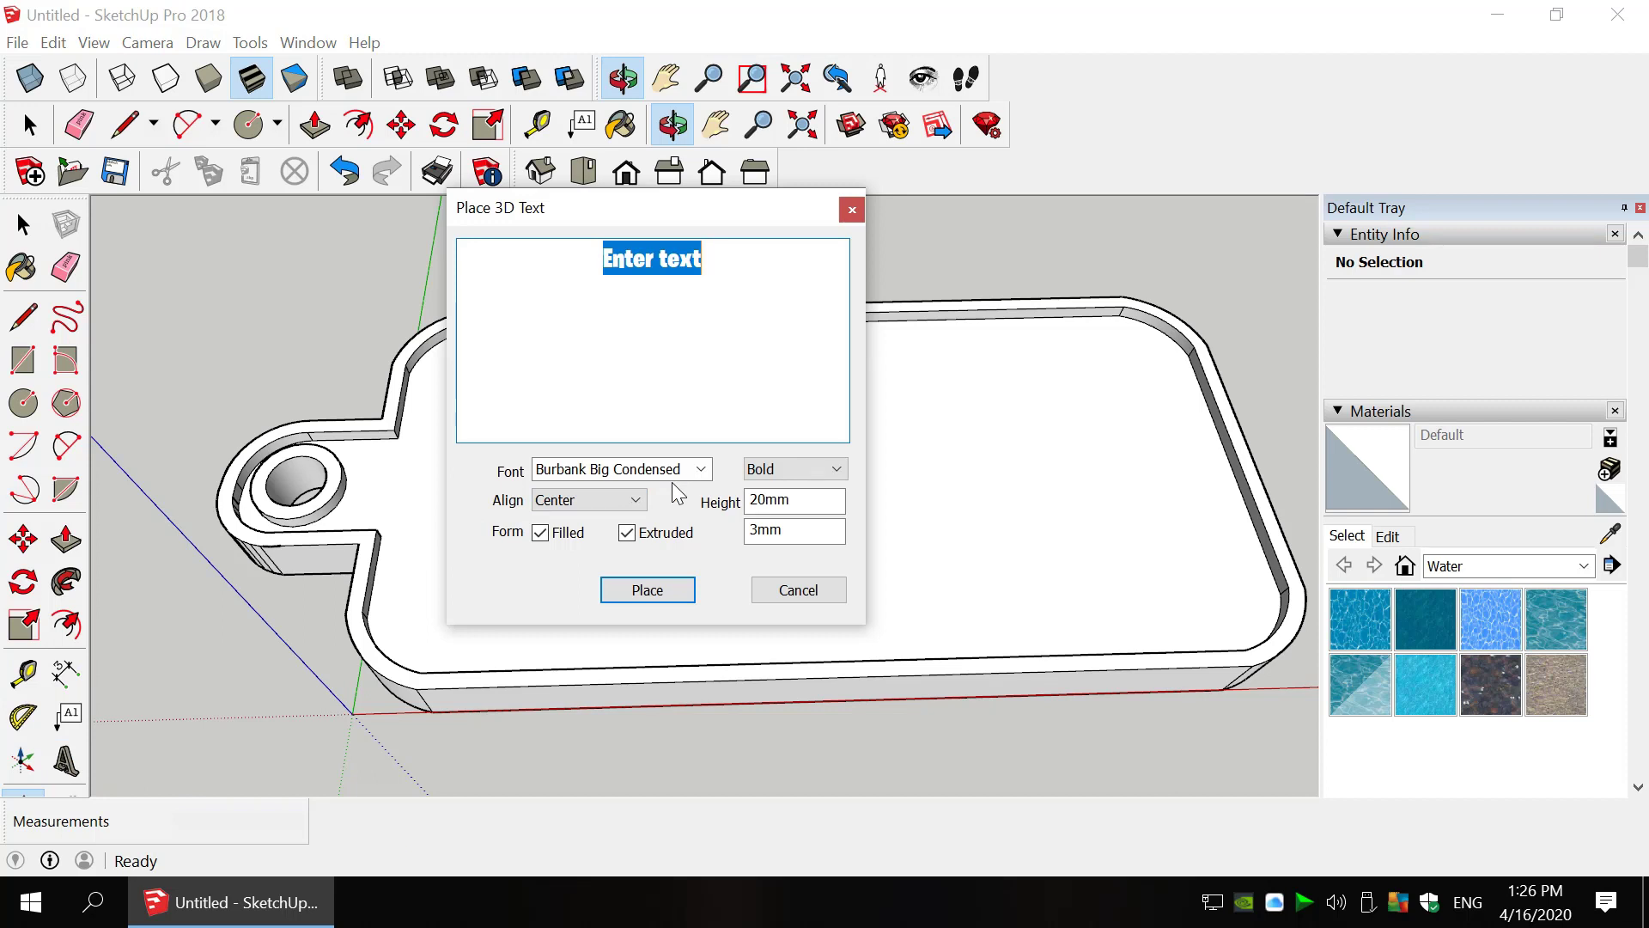
key("BackSpace")
key("Tab")
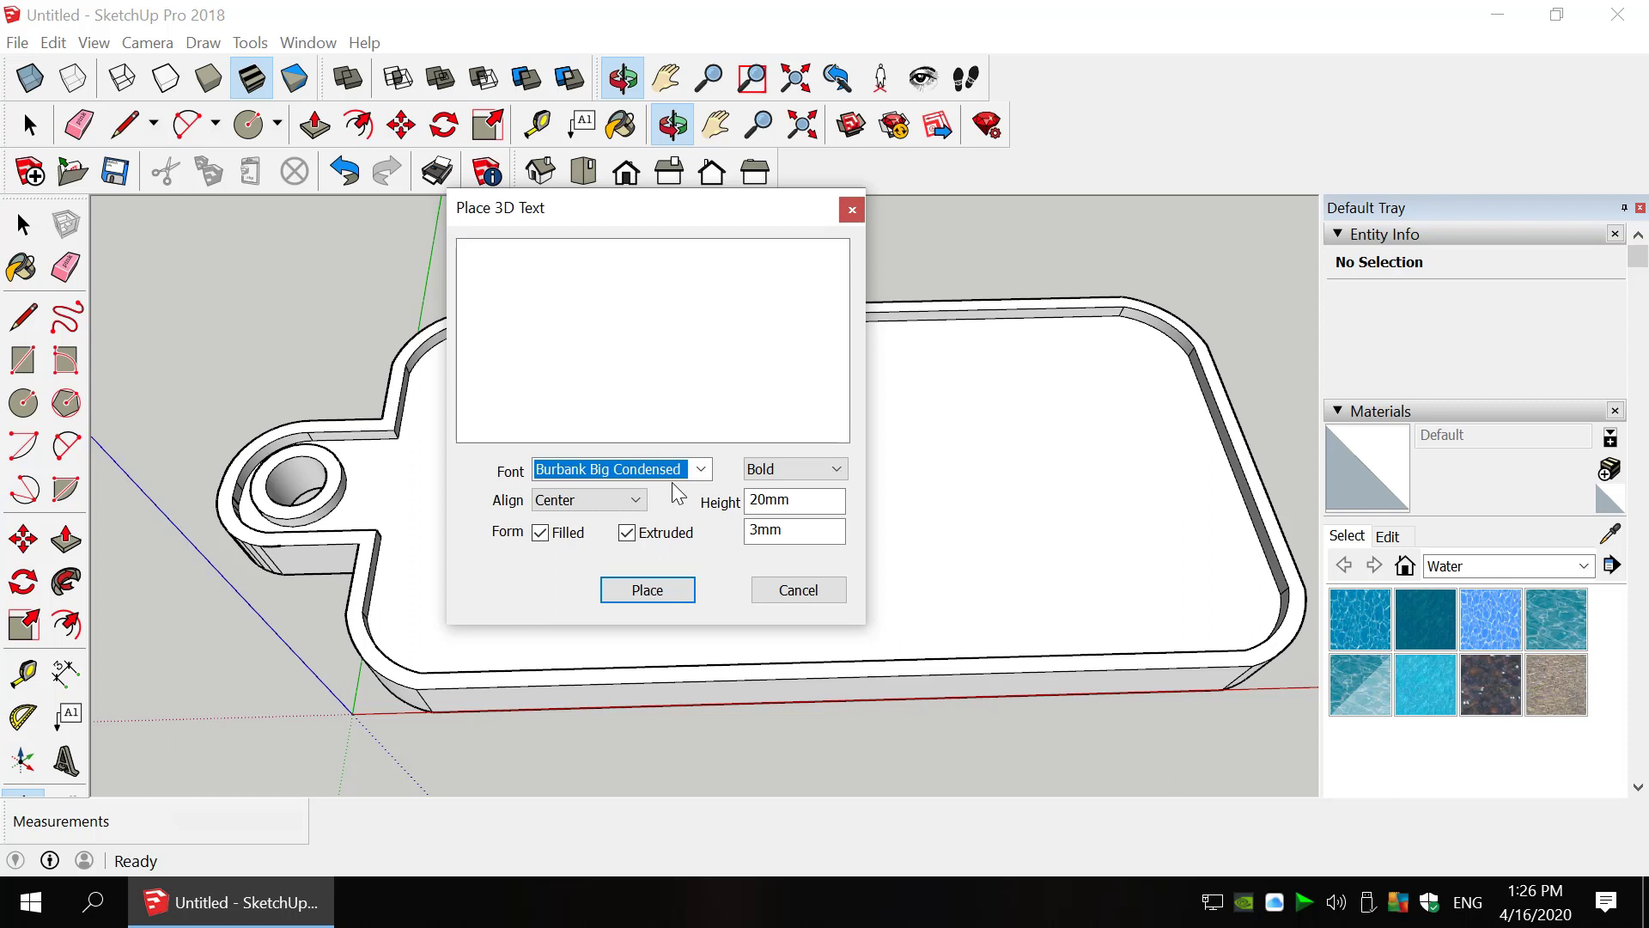
key("f")
key("shift+Tab")
type("FOR")
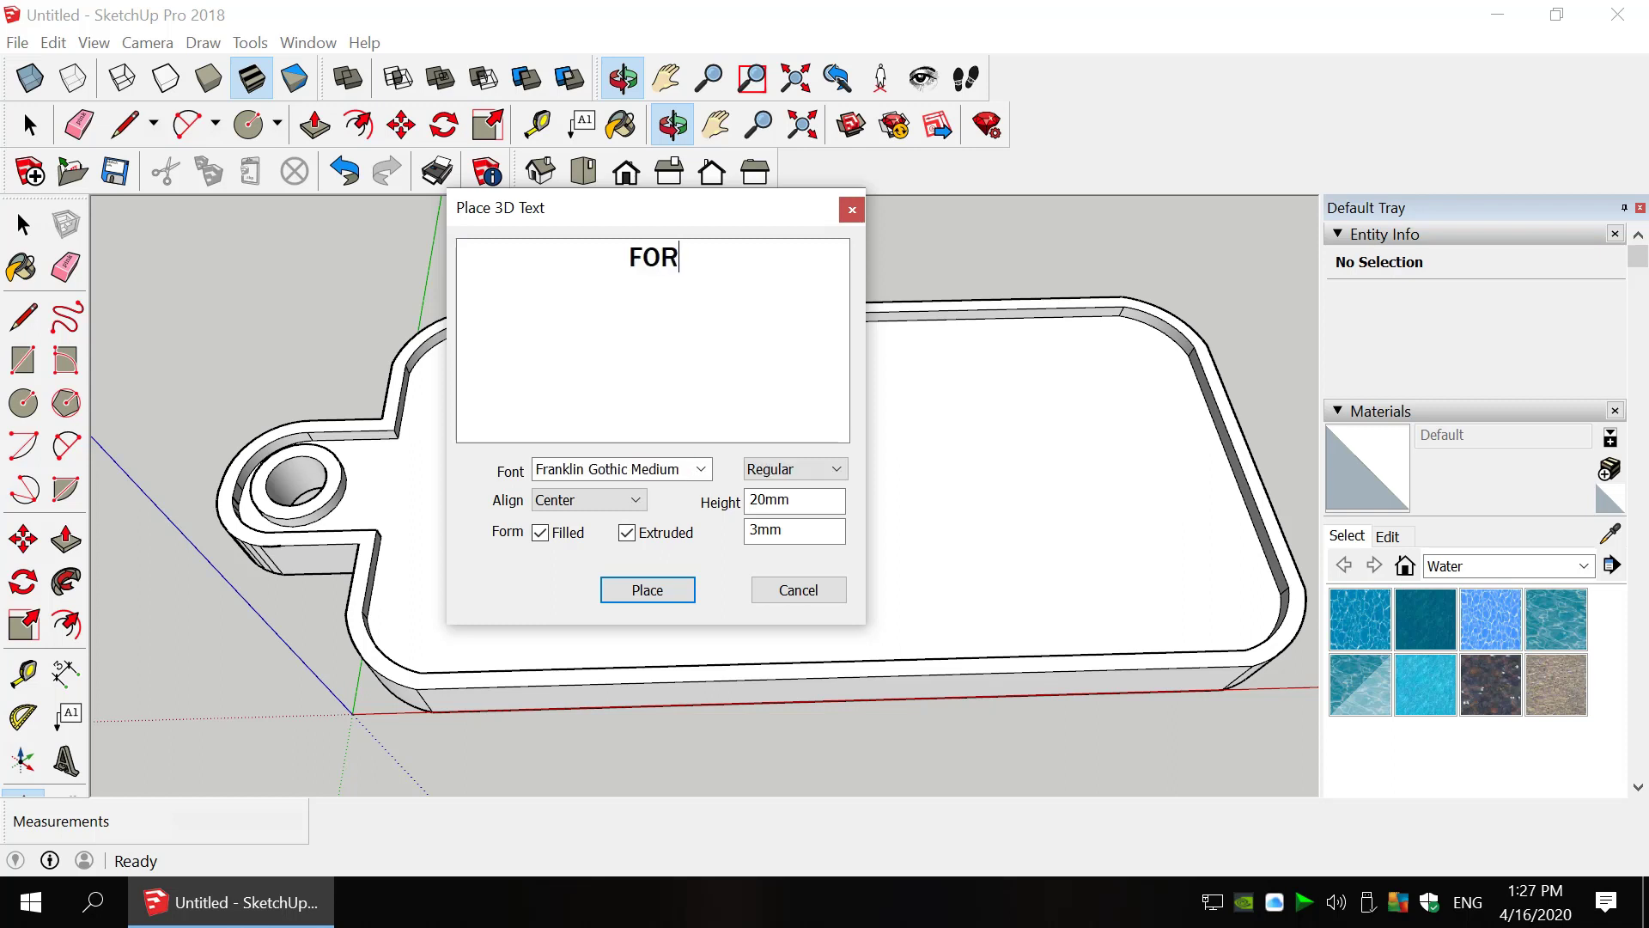
type("TNITE")
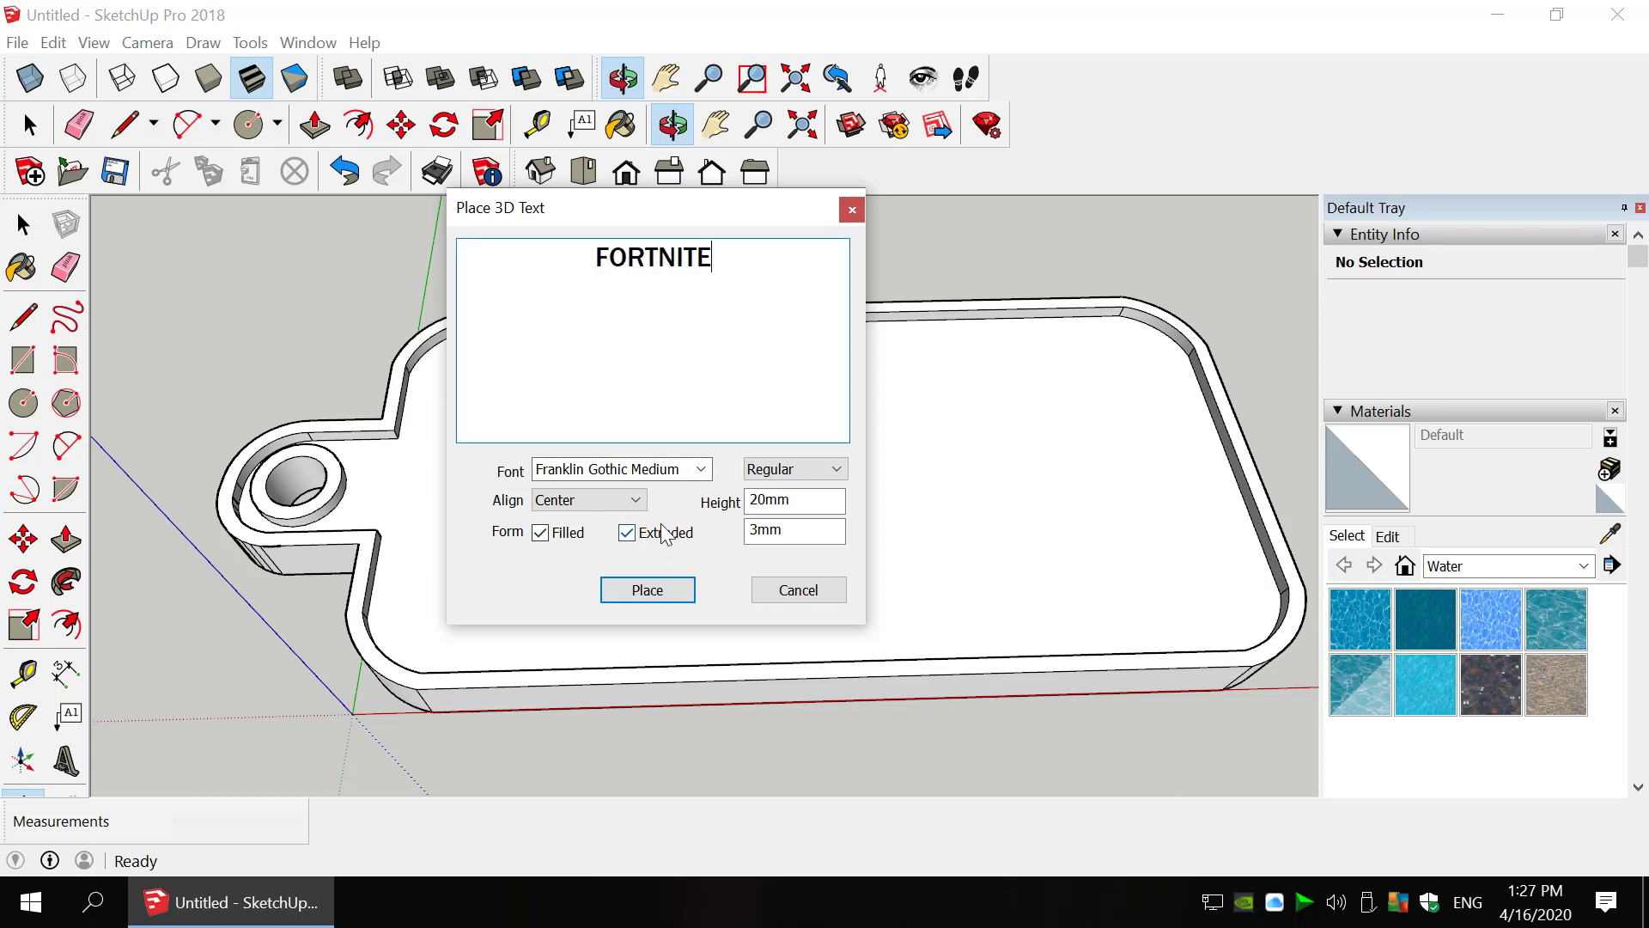
- Compare the Bahnschrift font variants on the FORTNITE text, from regular through light, semibold and semicondensed
left_click(674, 473)
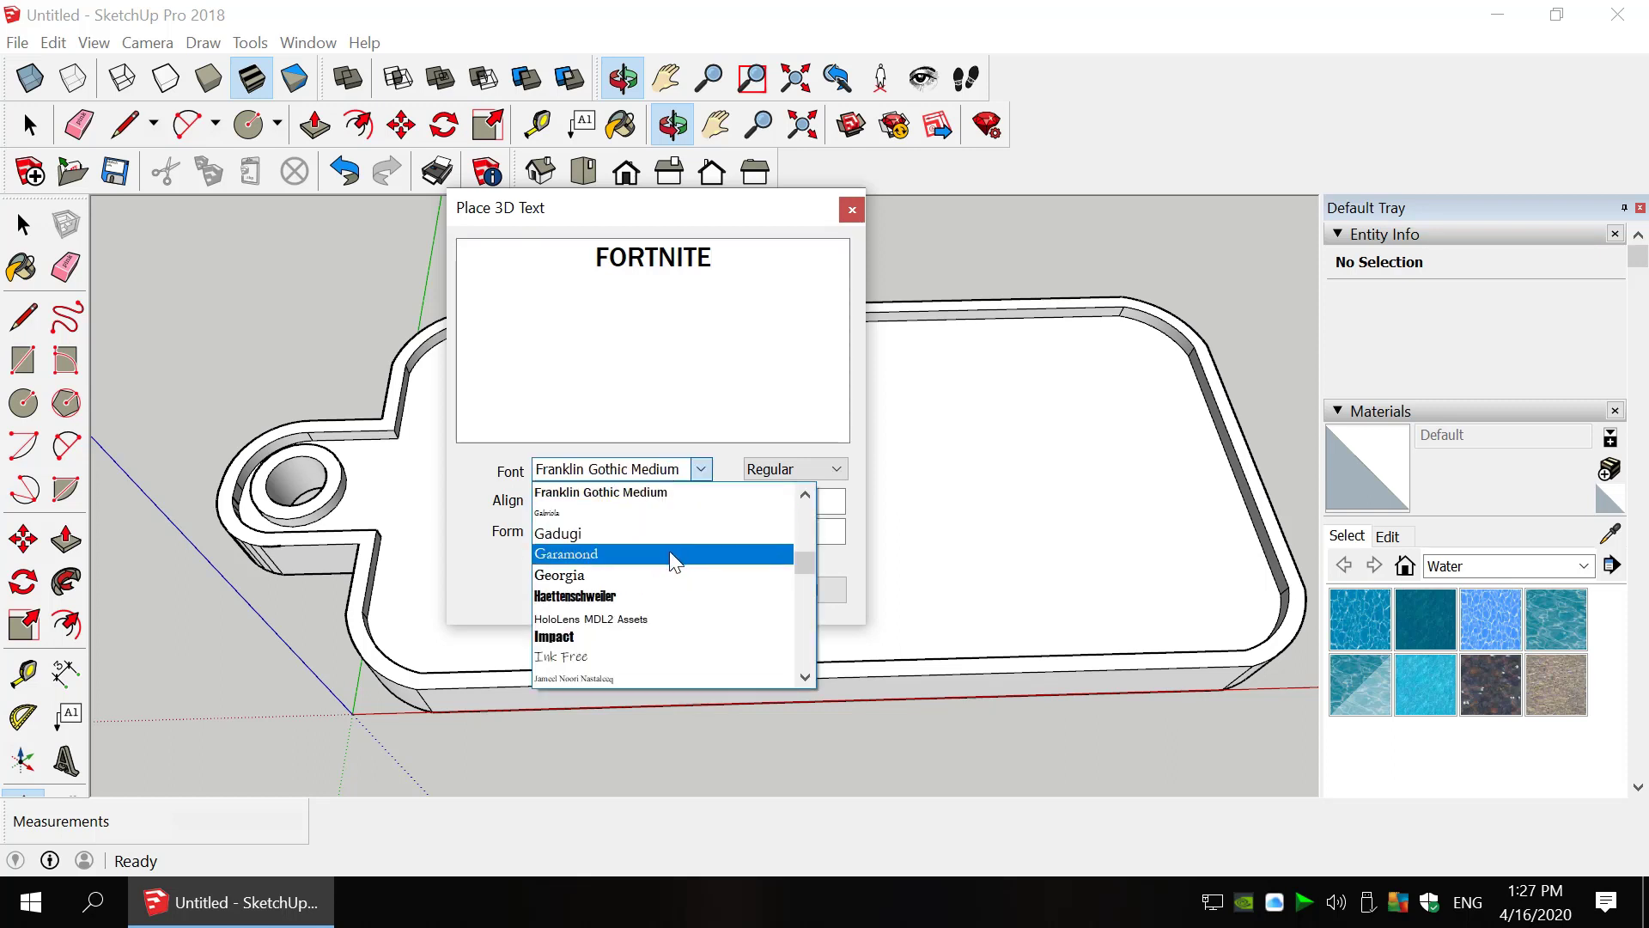
scroll(668, 550, "down", 5)
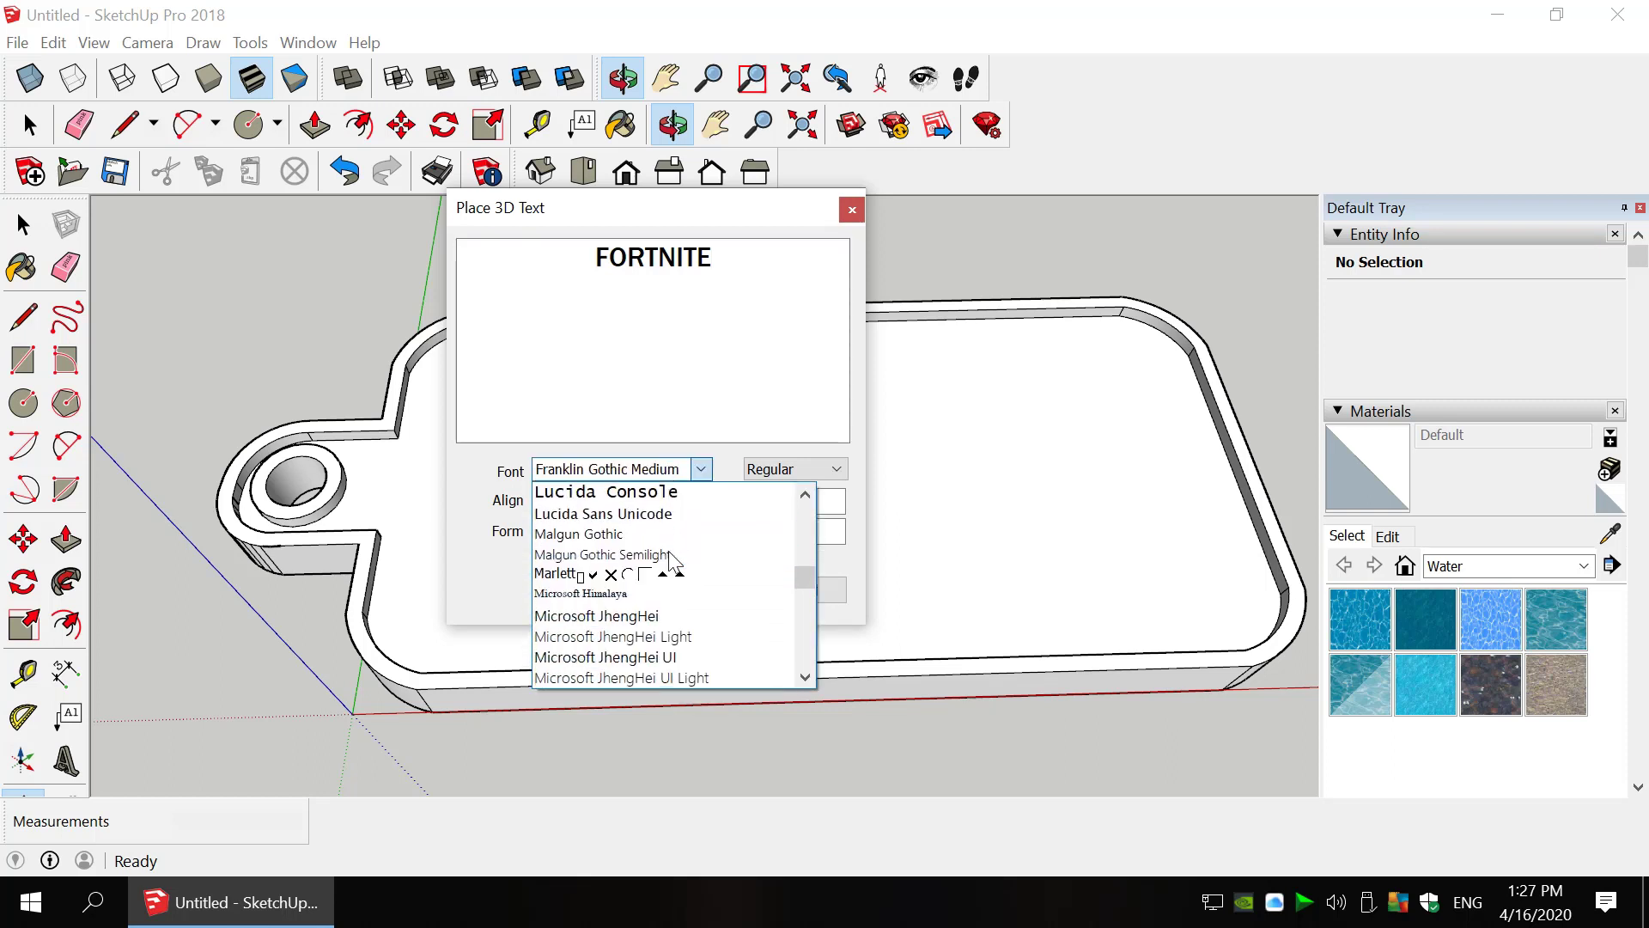
key("b")
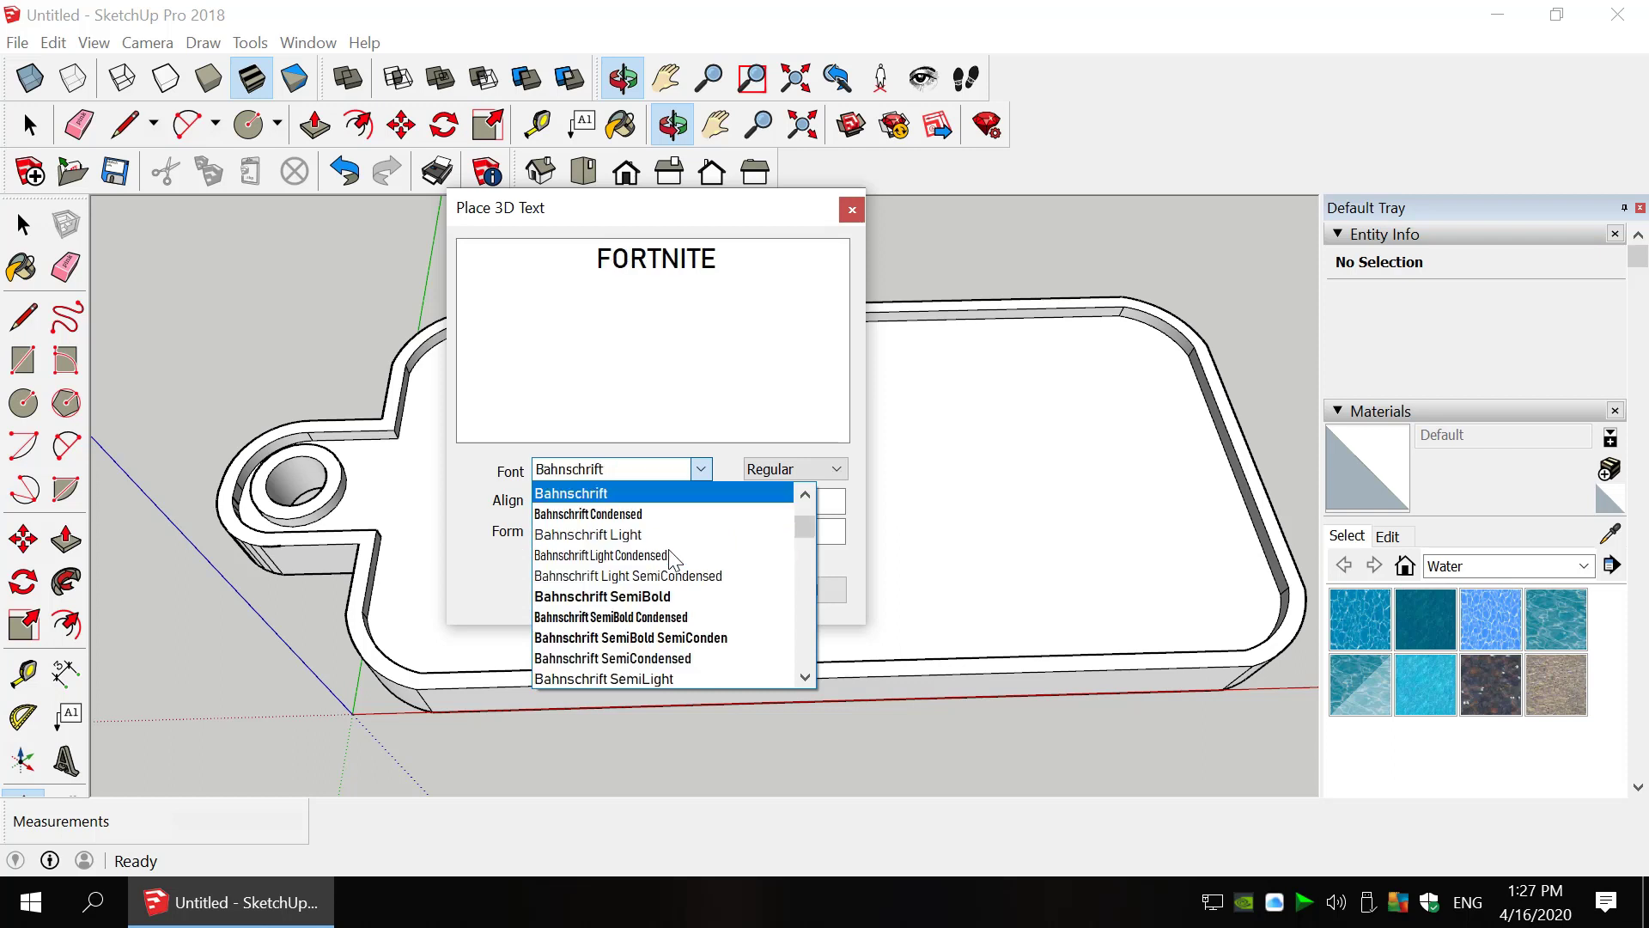
key("Down")
key("Down")
key("Down")
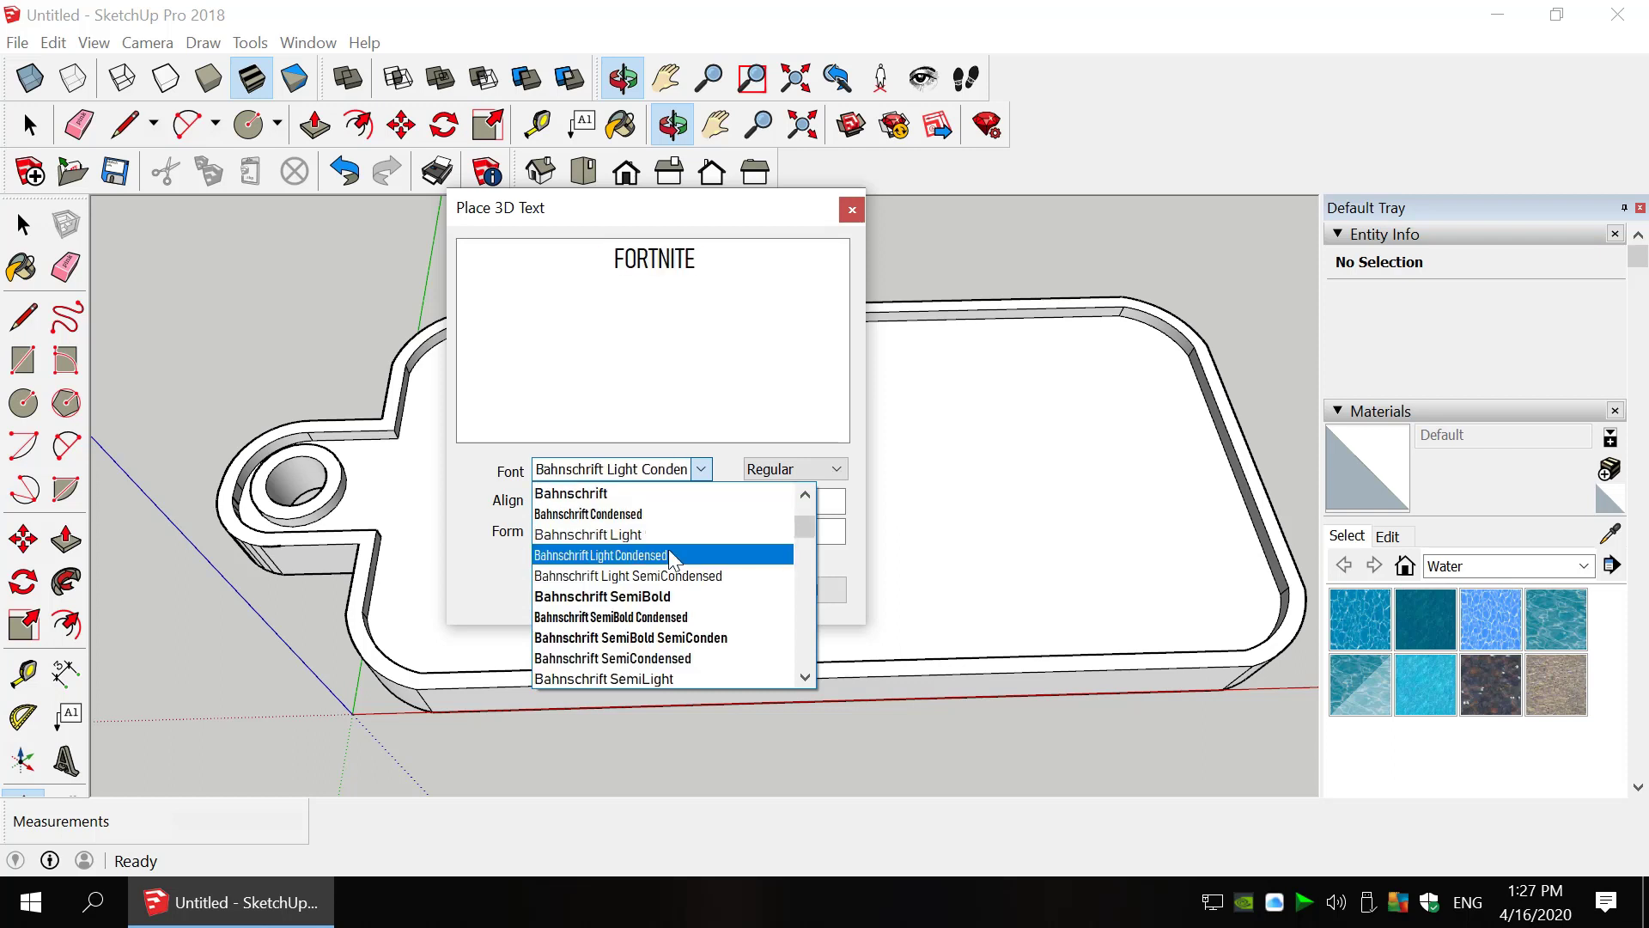
key("Down")
key("Down")
key("Down")
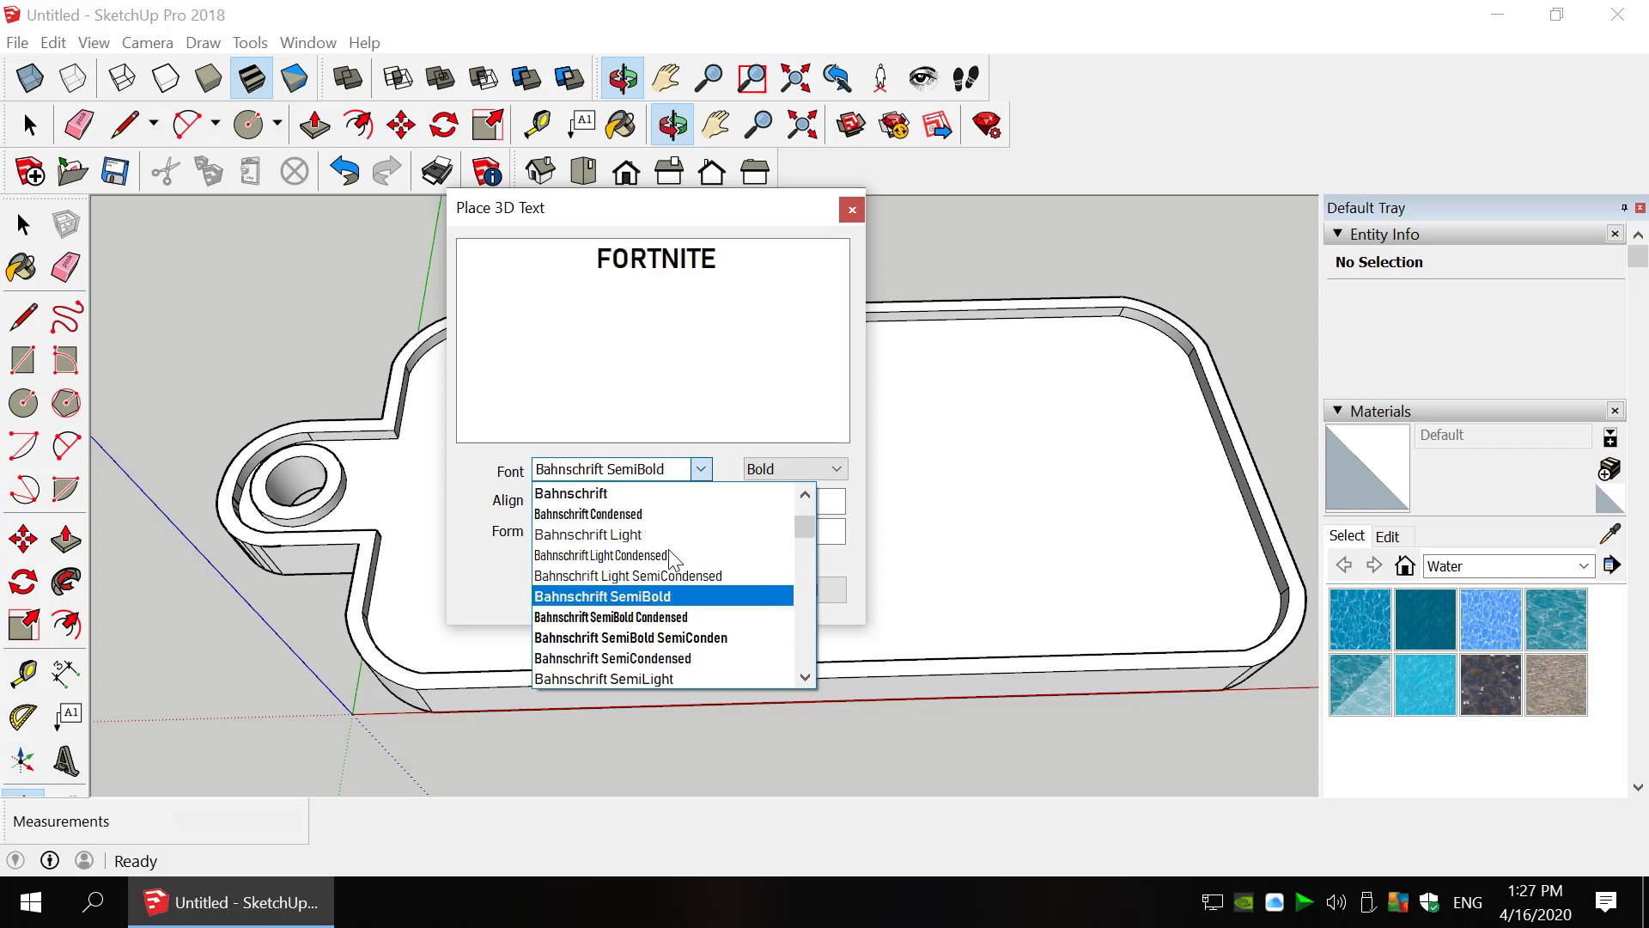
key("Down")
key("Down")
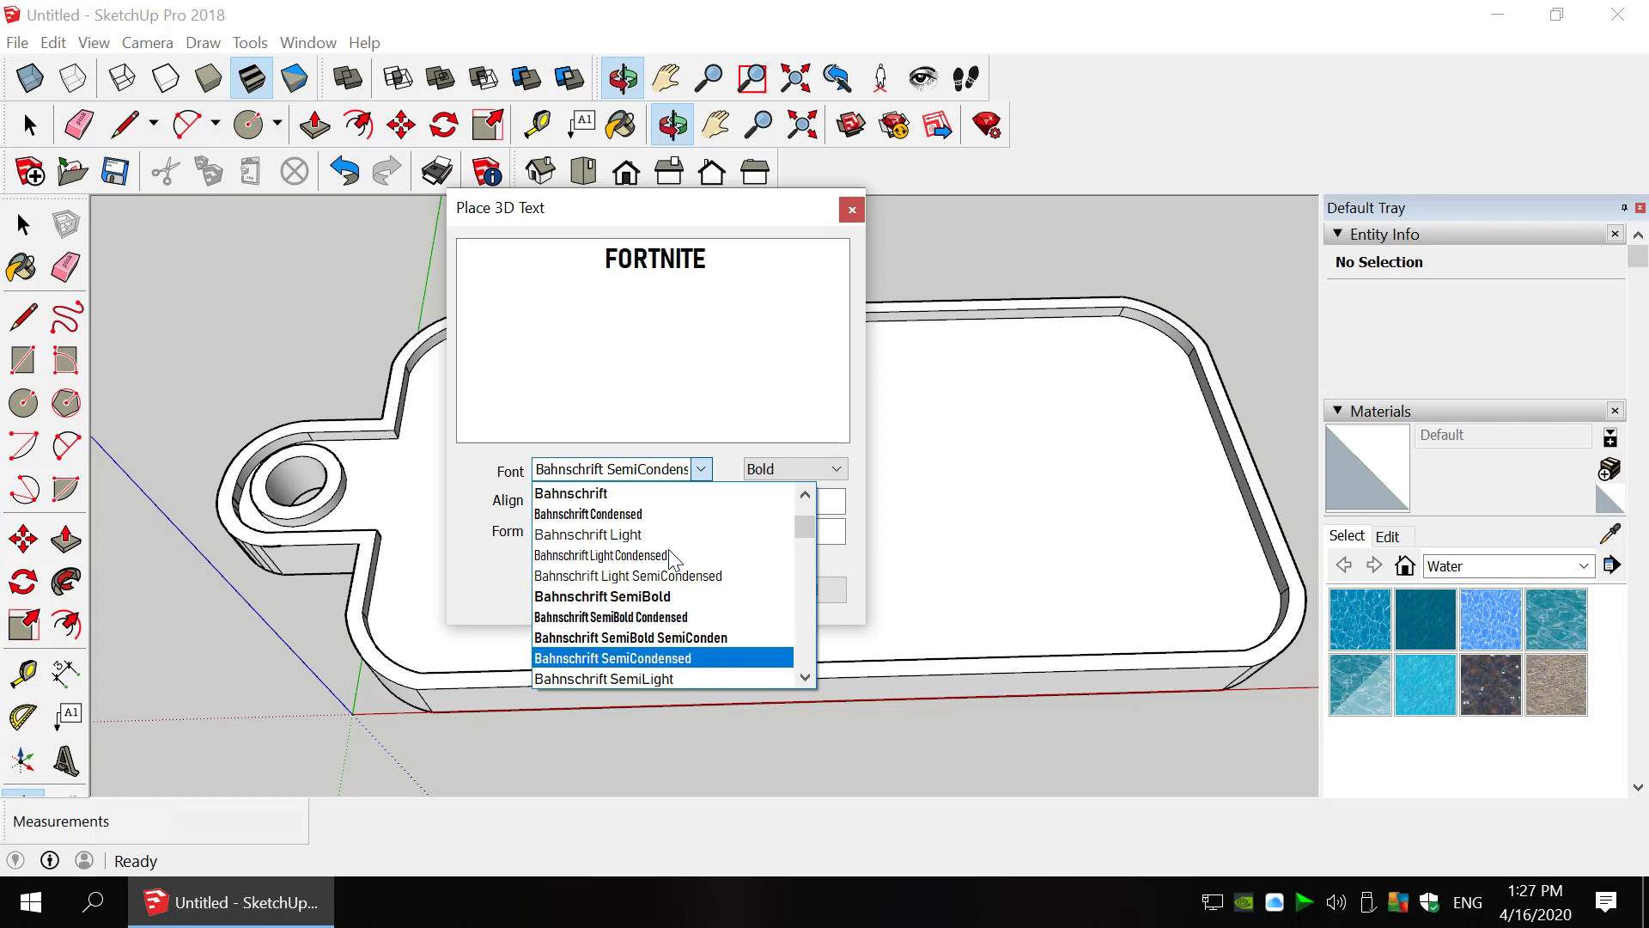
- Choose the Burbank Big Condensed font for the FORTNITE 3D text and place the lettering
key("Home")
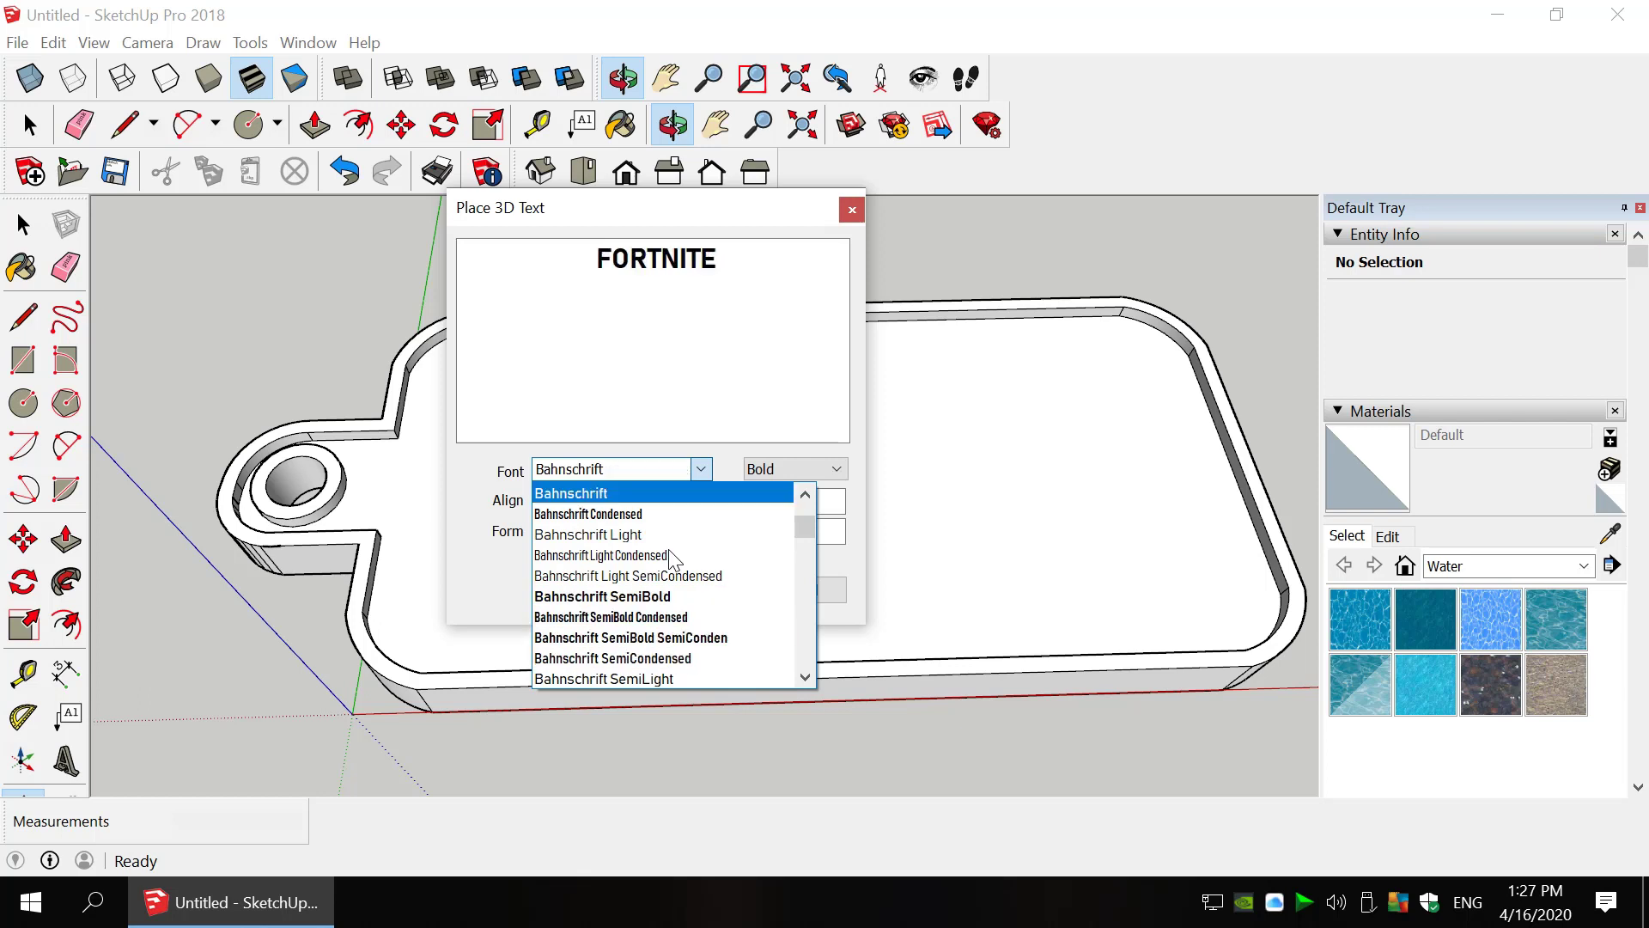
key("Down")
key("Down")
key("Down")
key("Down")
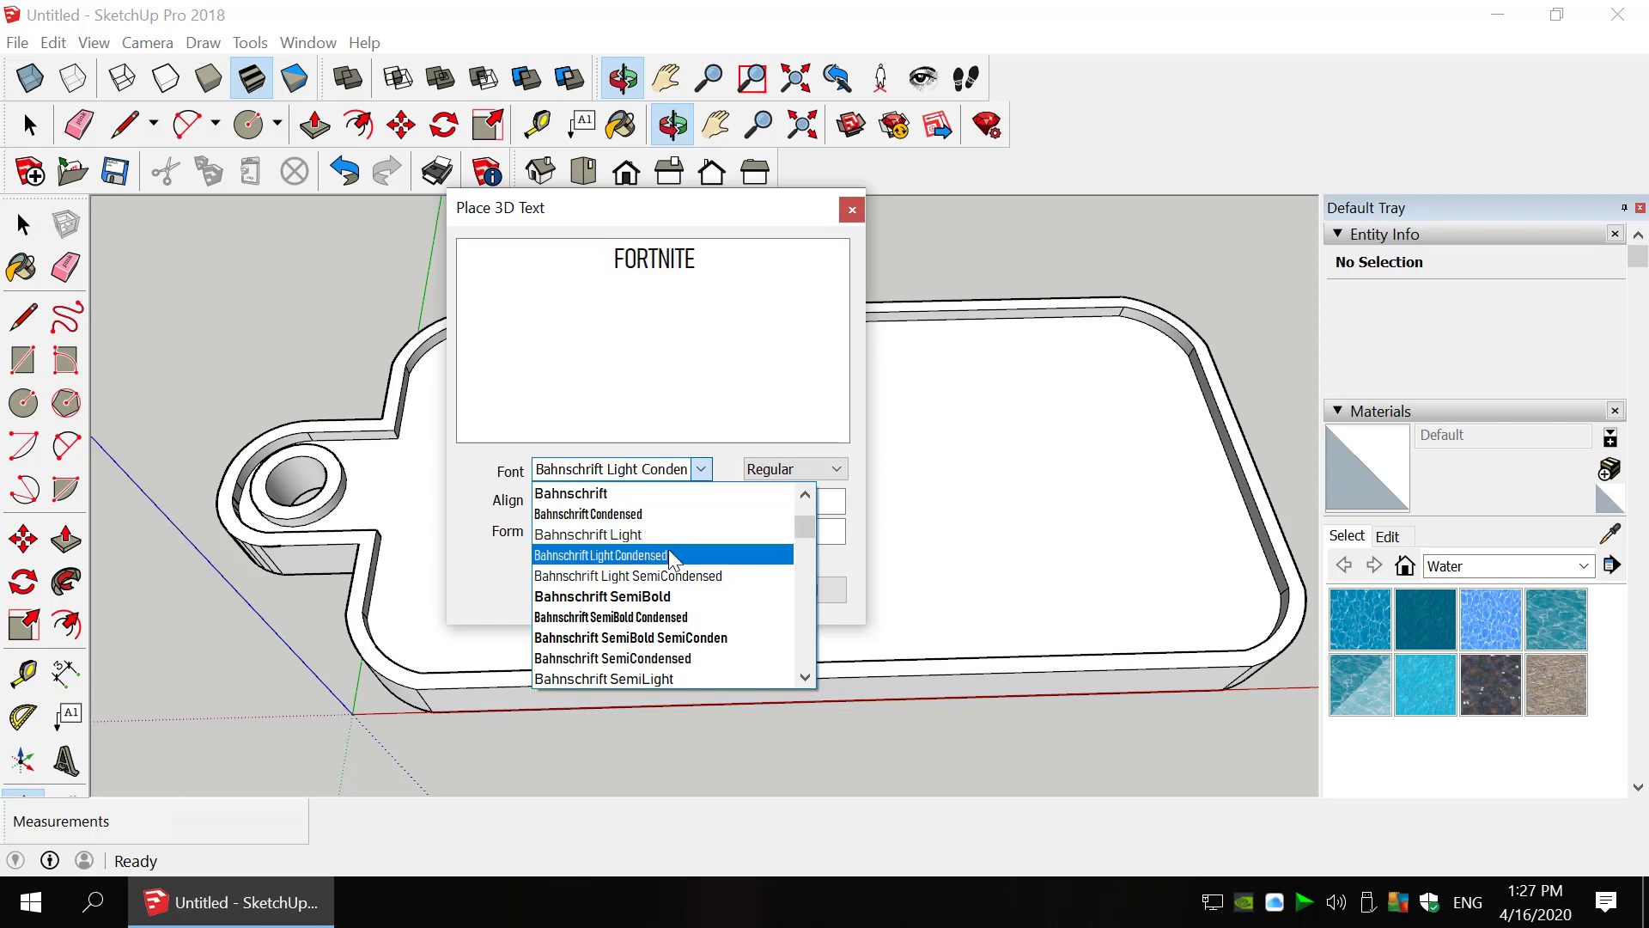
scroll(700, 651, "down", 3)
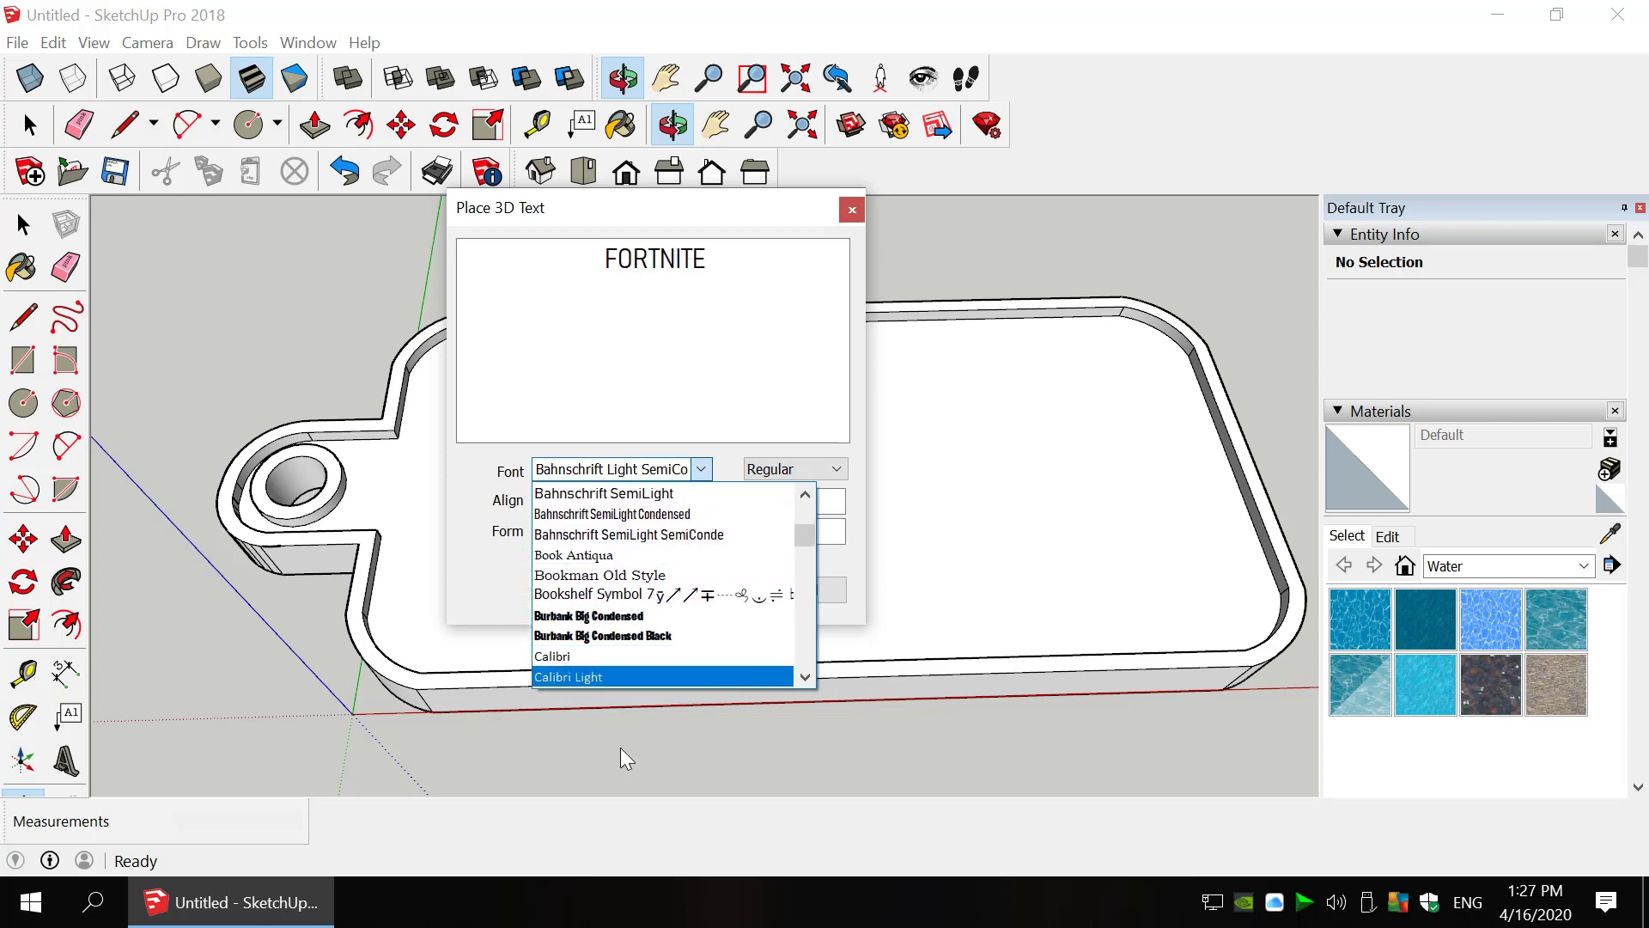
left_click(620, 595)
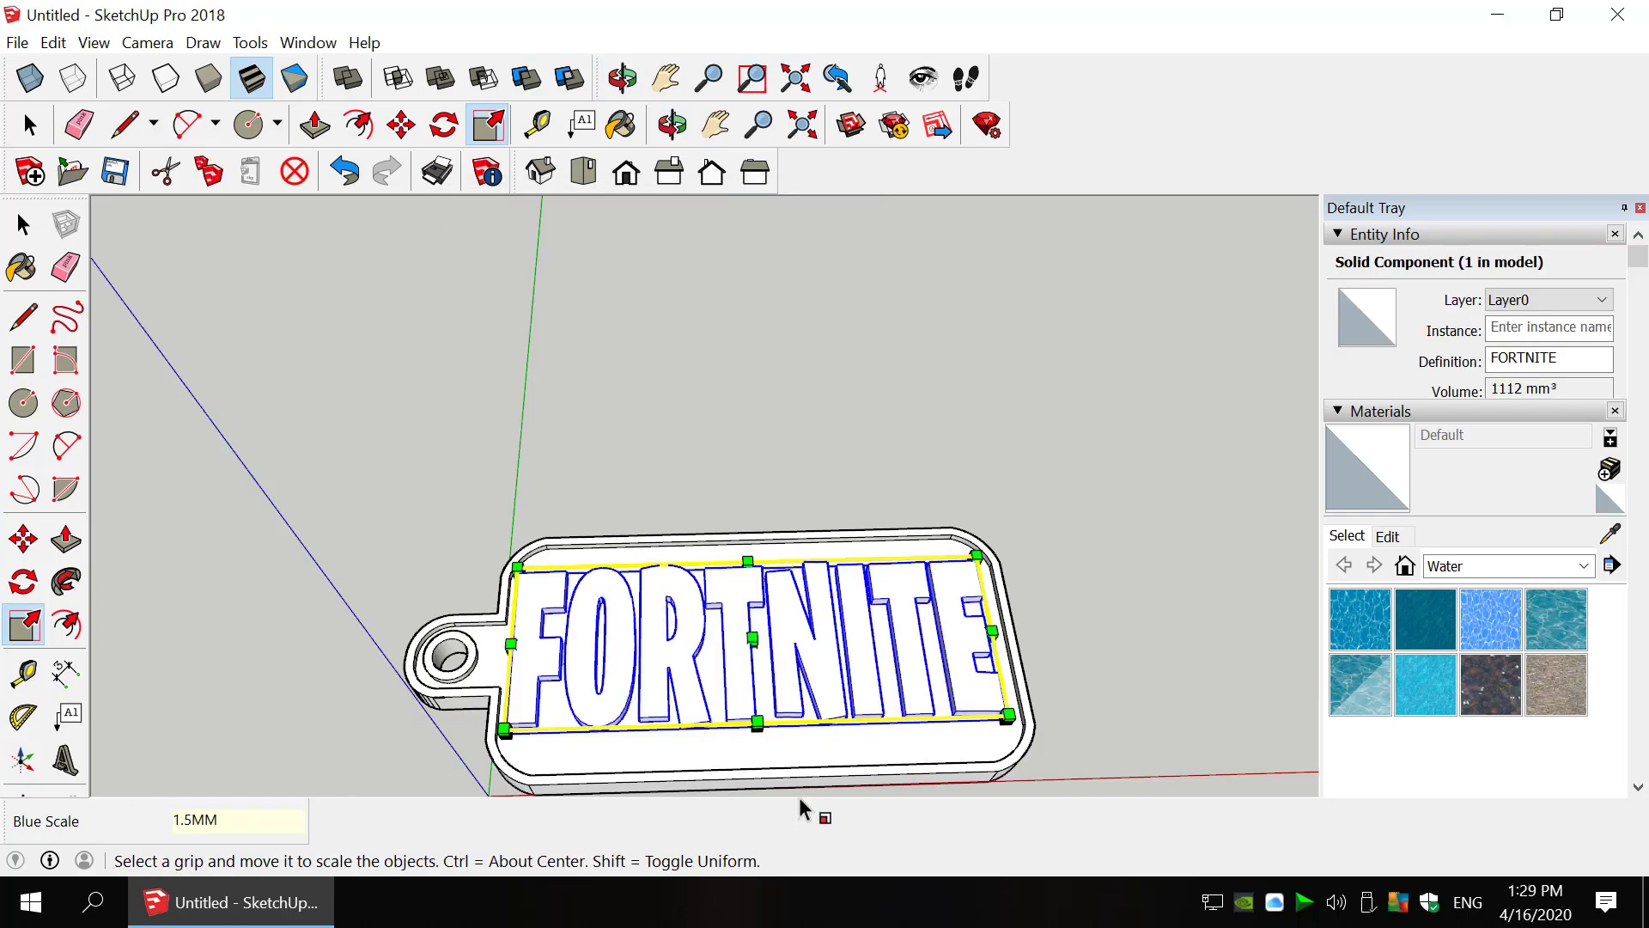
- Examine the raised FORTNITE lettering on the finished tag from several angles, checking its fit within the rim
scroll(803, 773, "up", 5)
middle_click_drag(810, 750, 792, 510)
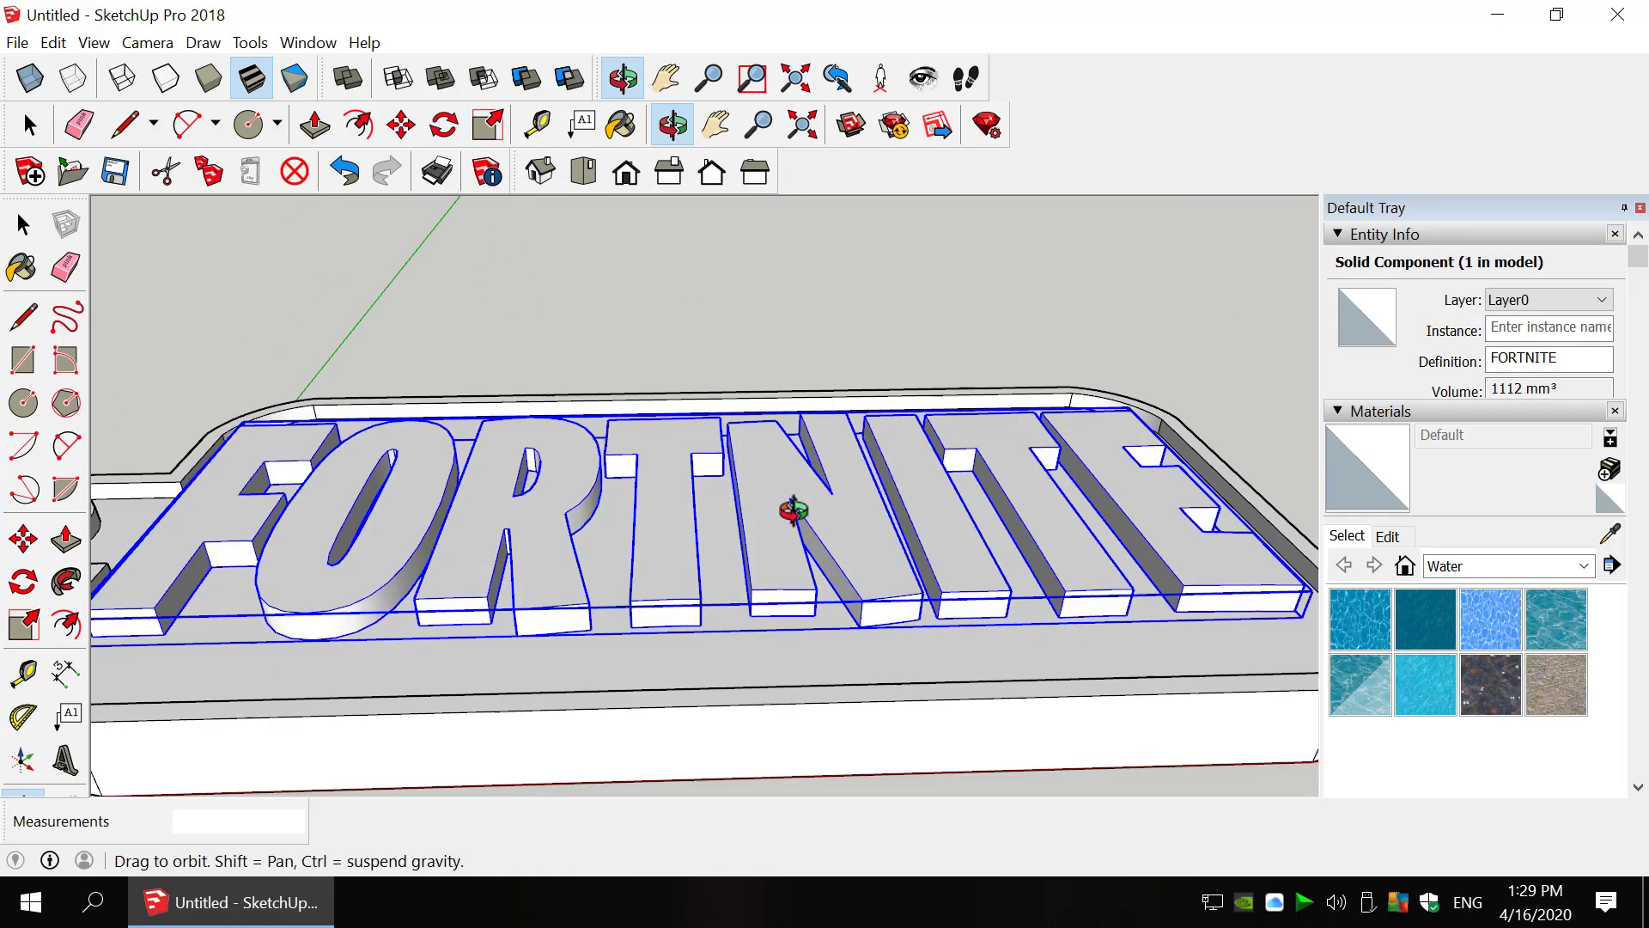
scroll(792, 511, "down", 2)
middle_click_drag(773, 435, 939, 479)
scroll(943, 484, "down", 3)
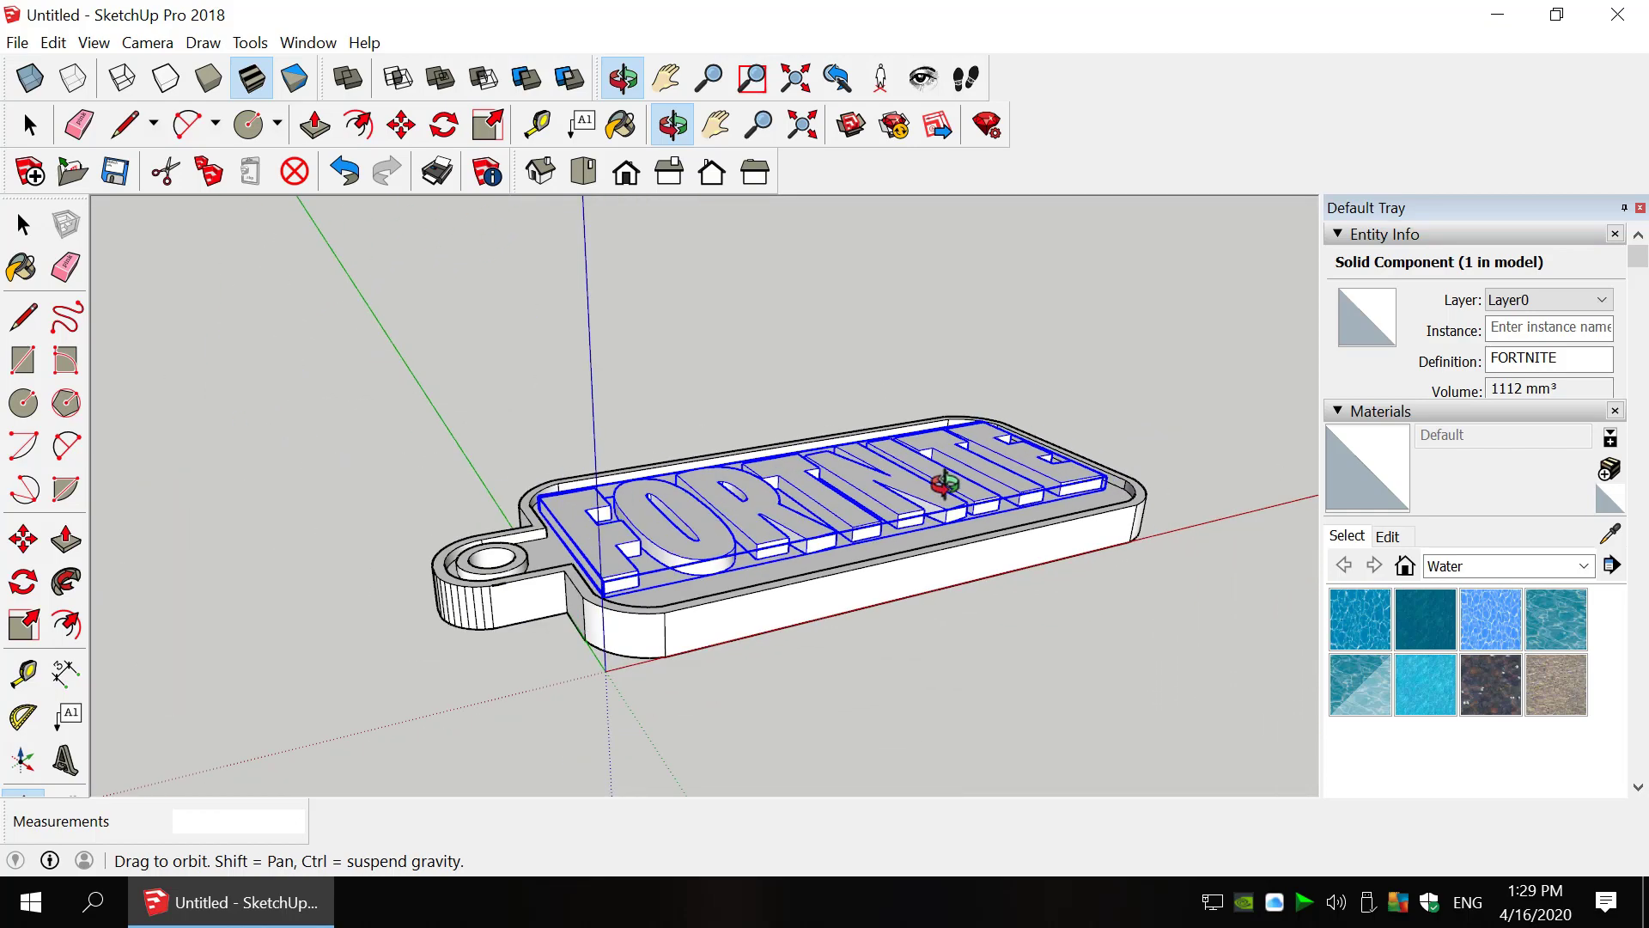
left_click(23, 225)
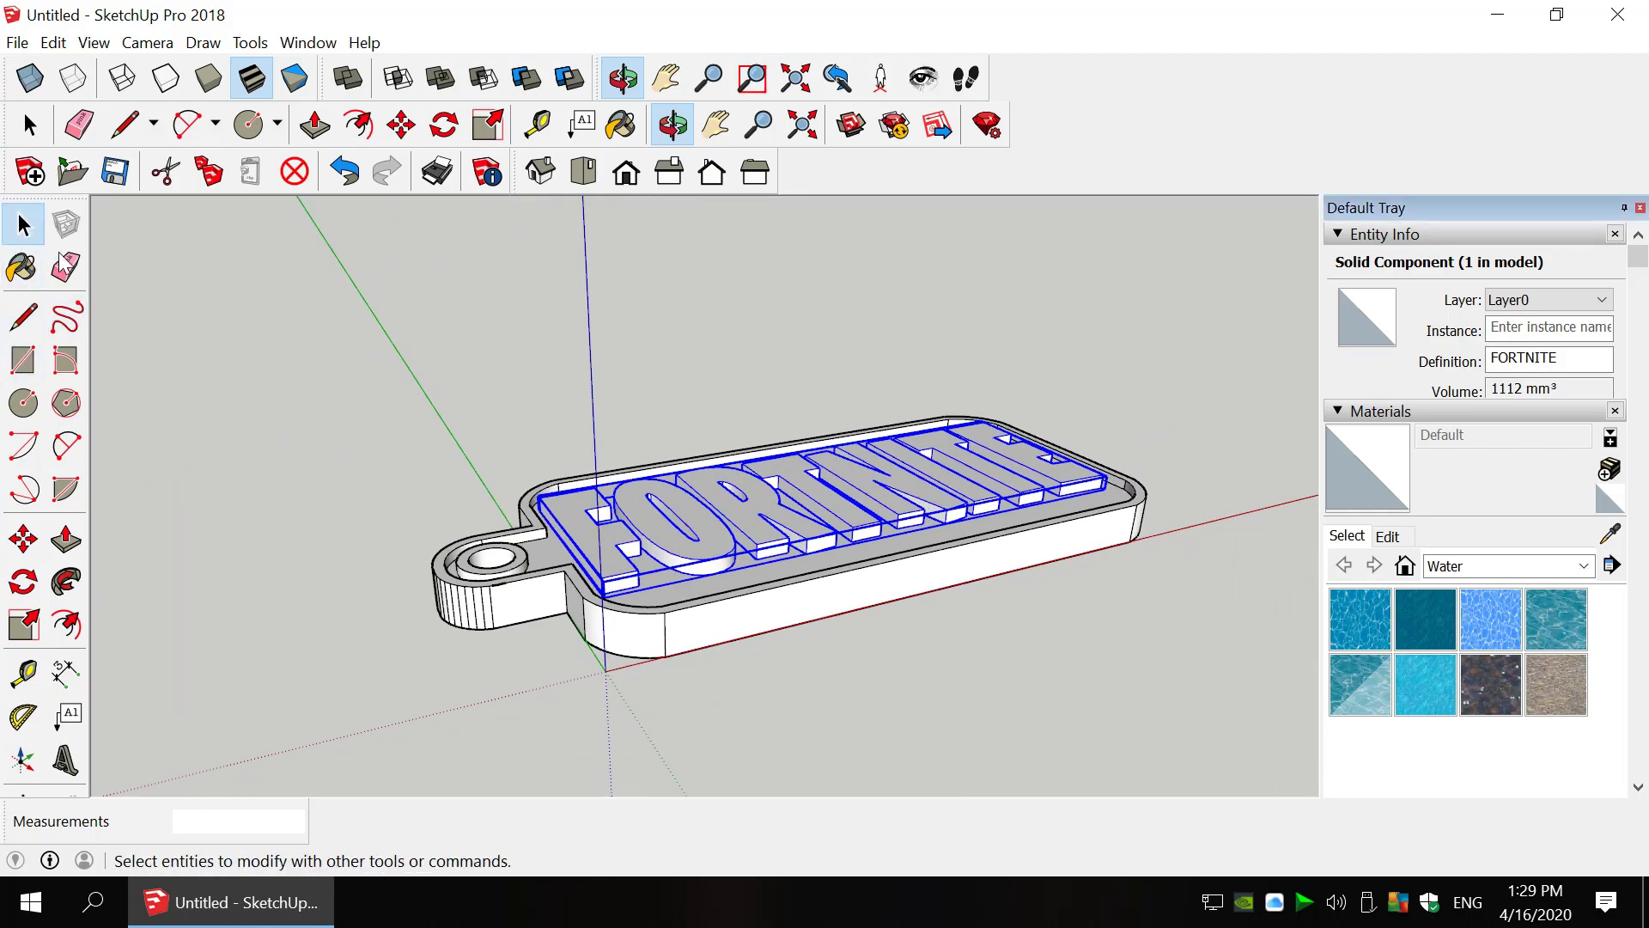
left_click(286, 445)
left_click_drag(901, 659, 951, 878)
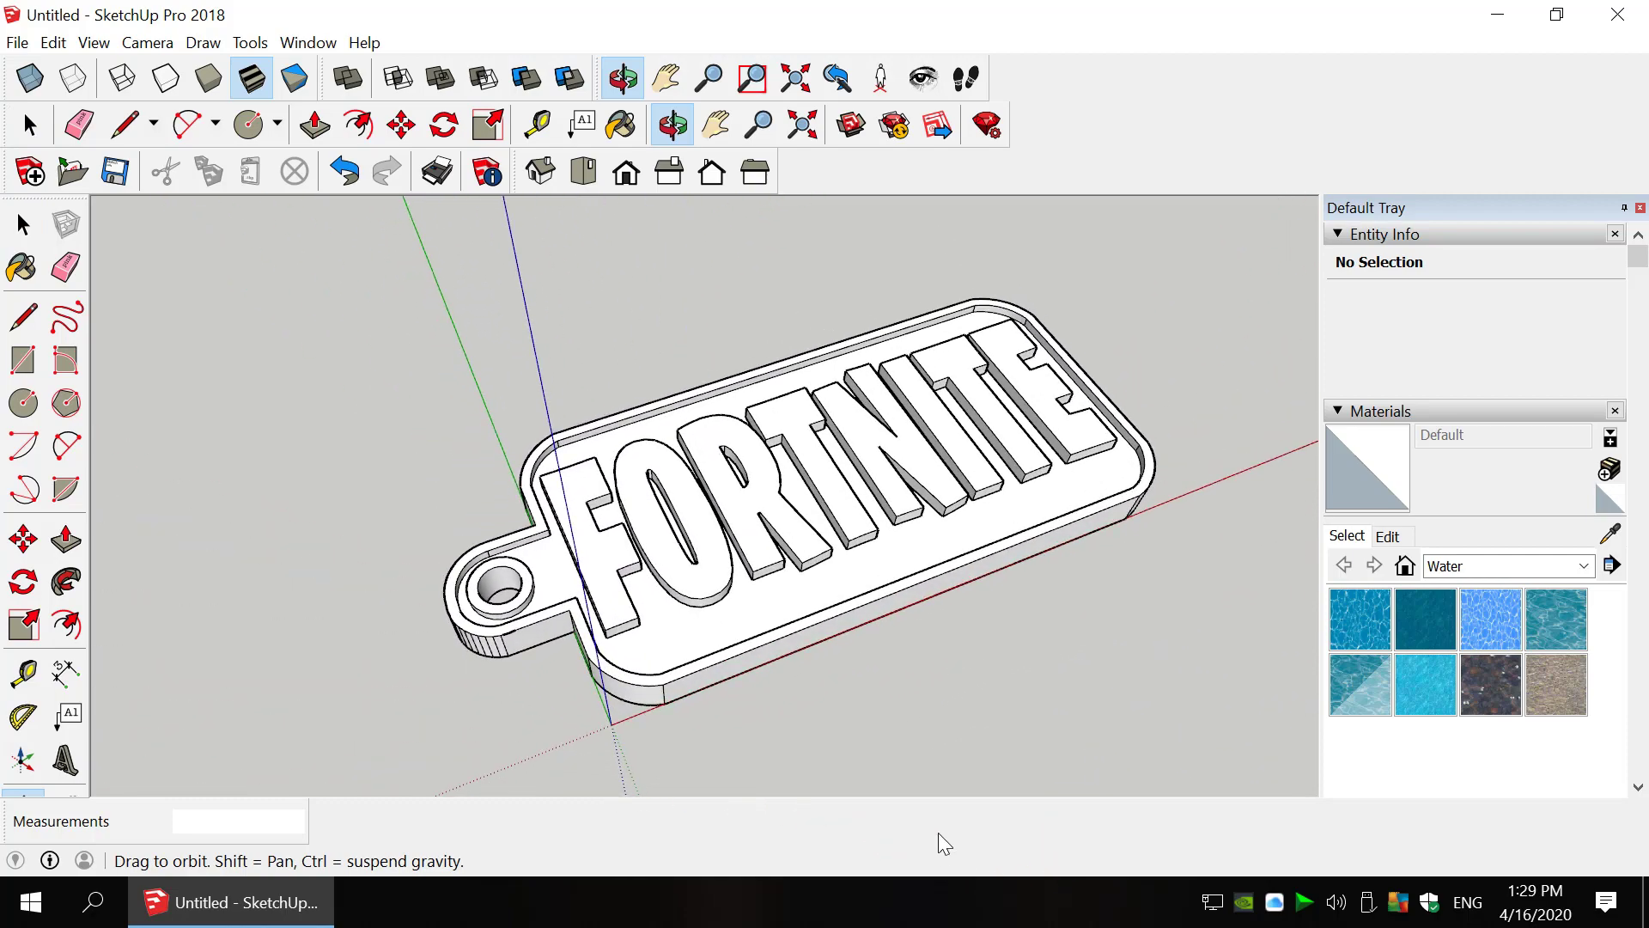
key("m")
left_click(832, 496)
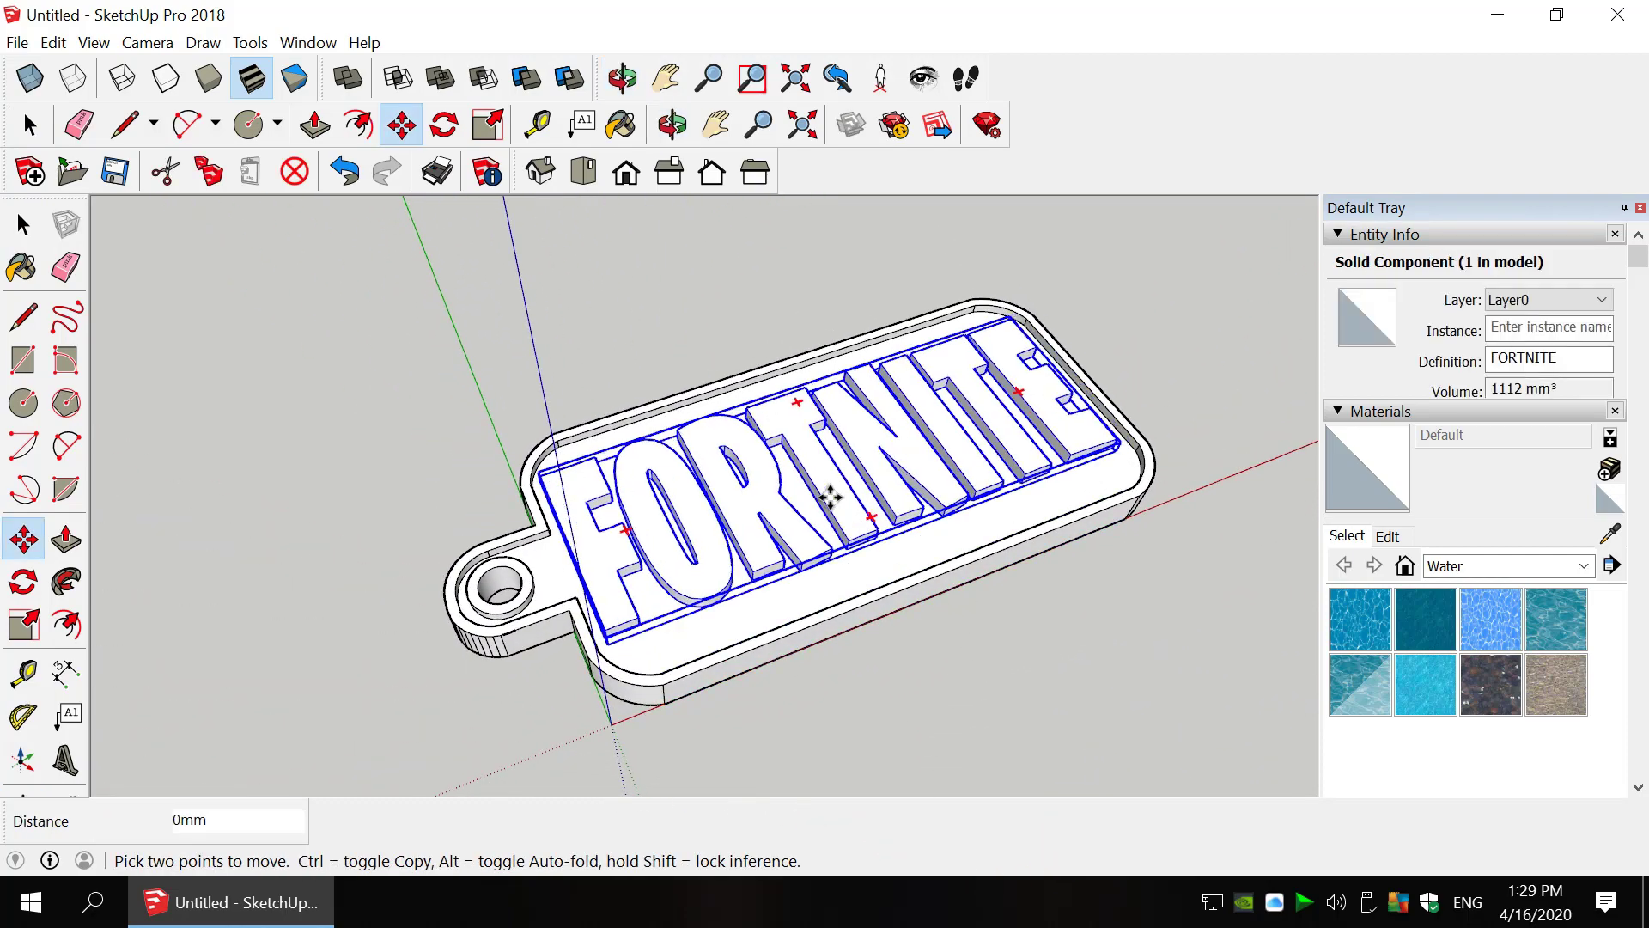
key("o")
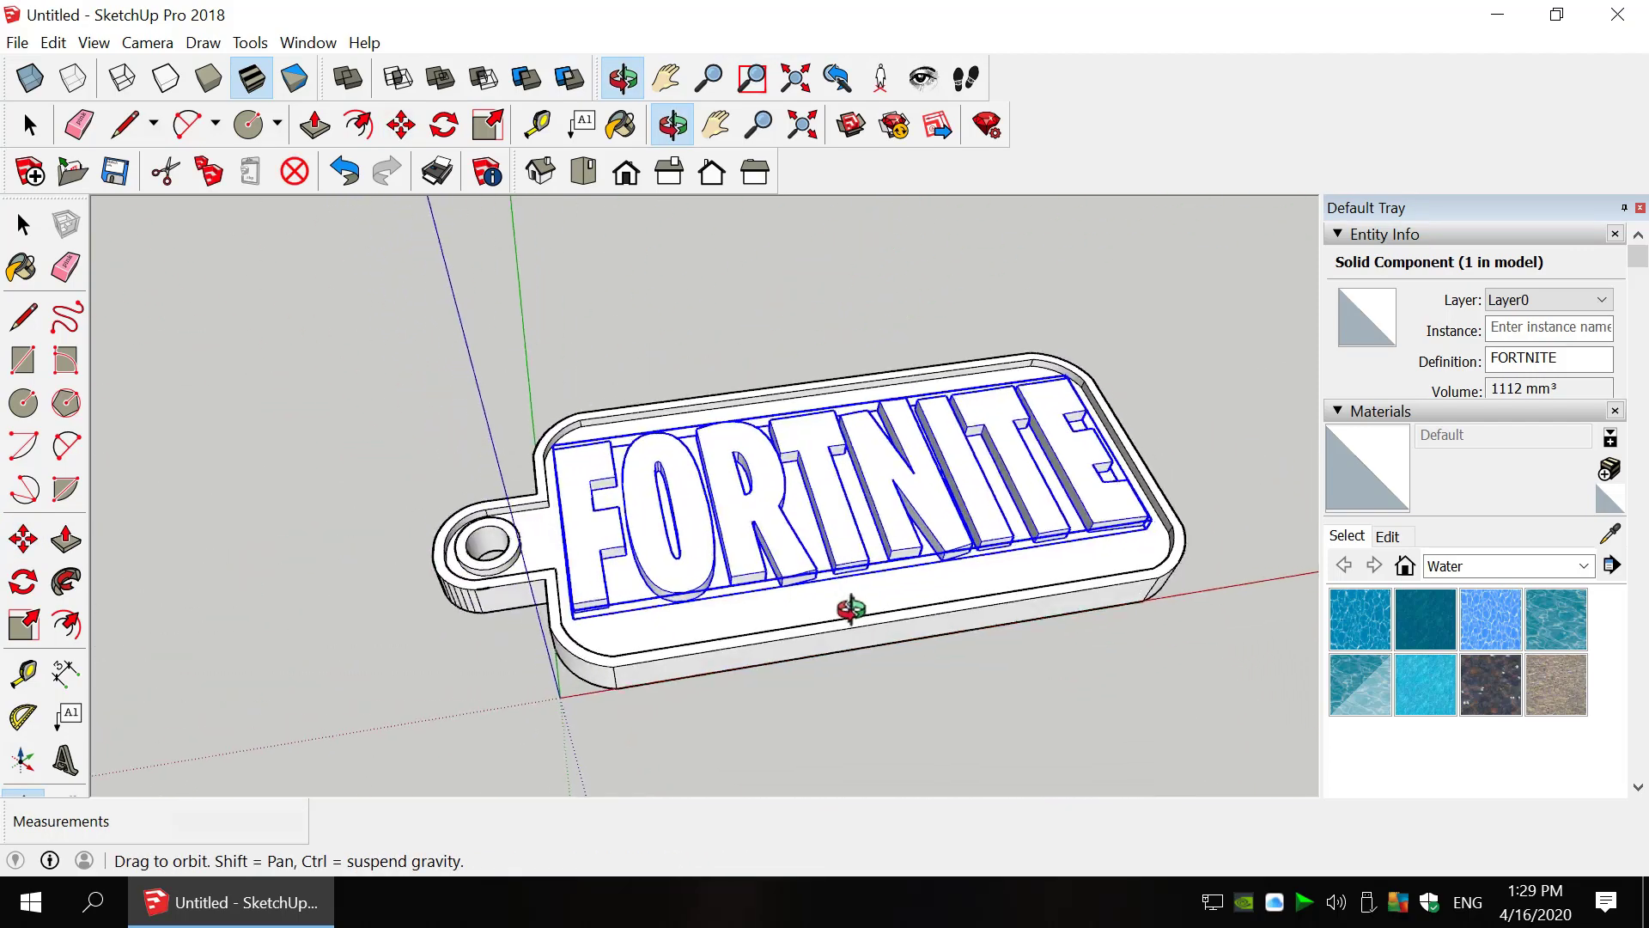
left_click_drag(872, 601, 395, 700)
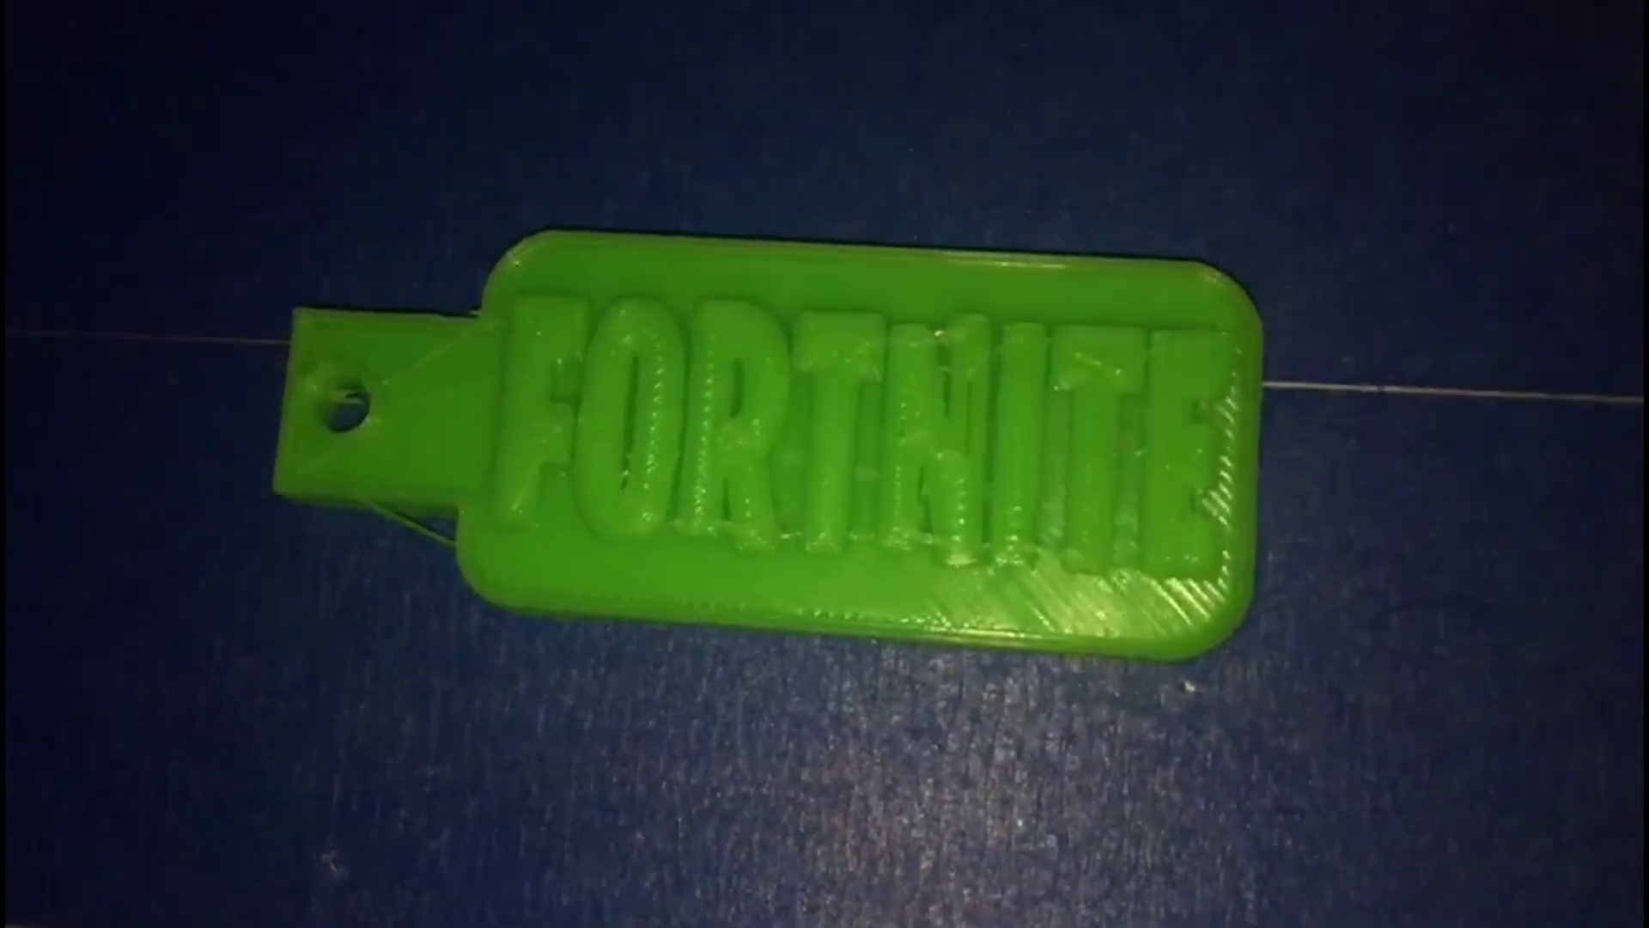